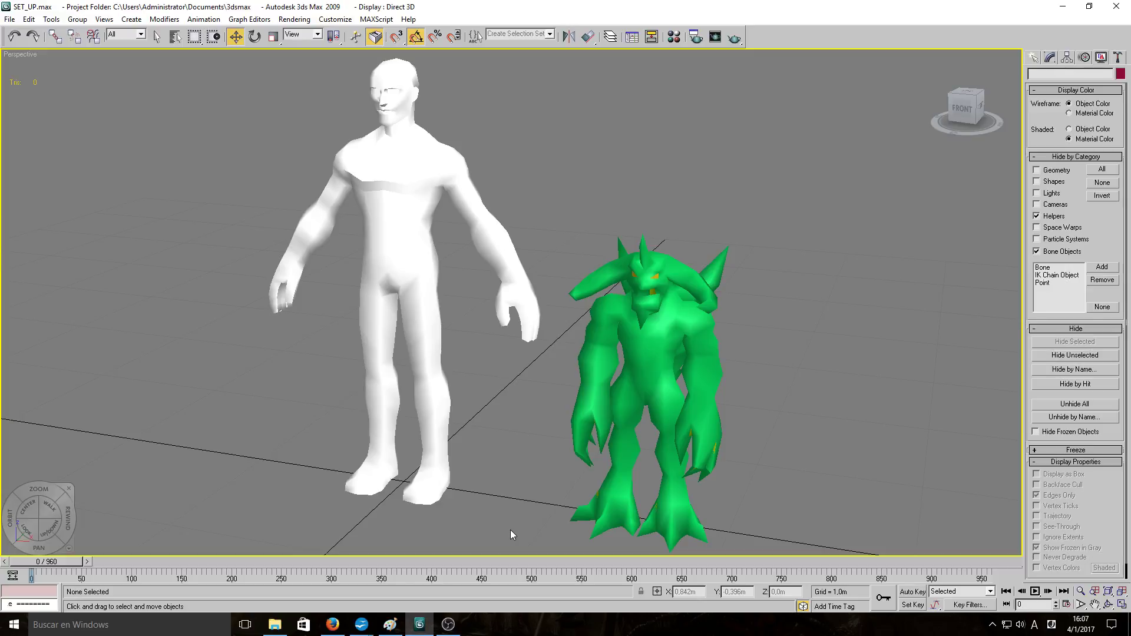
- Switch to File Explorer, launch WowModelViewer32 from the WoWModelViewer_7.0.5 folder and accept its startup prompt
{"action": "left_click", "coordinate": [1063, 8]}
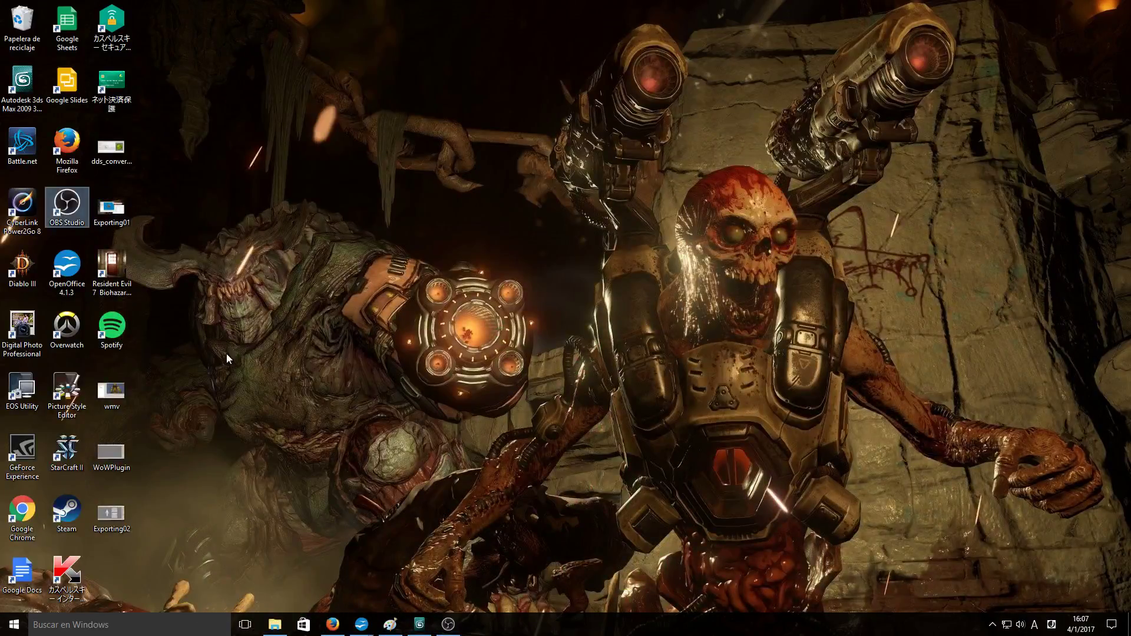
{"action": "left_click", "coordinate": [274, 625]}
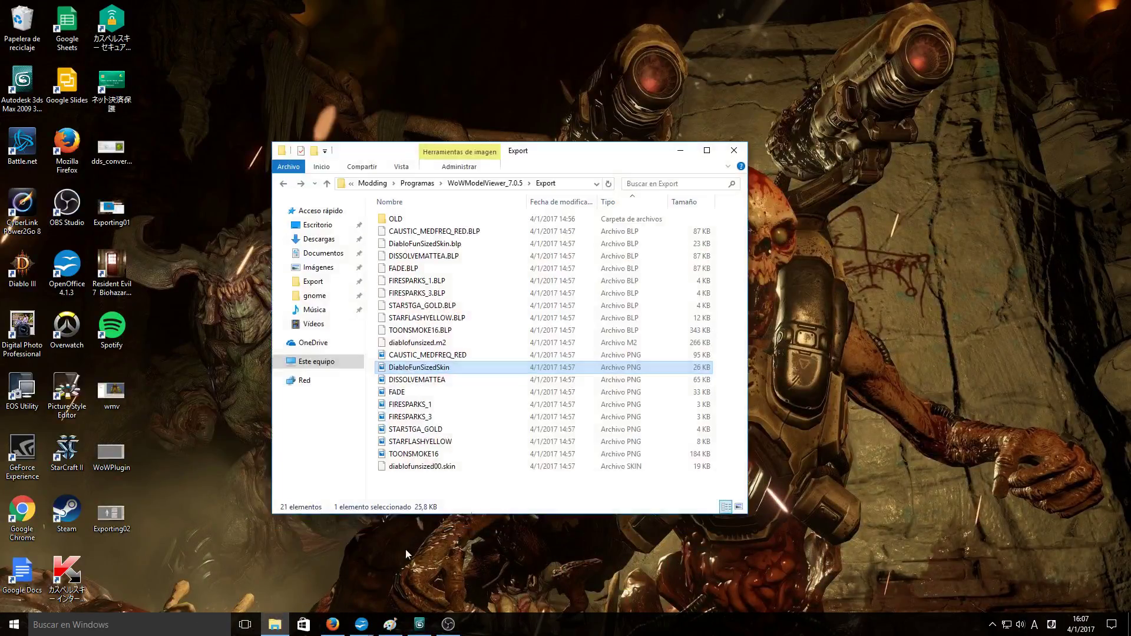
{"action": "left_click", "coordinate": [474, 183]}
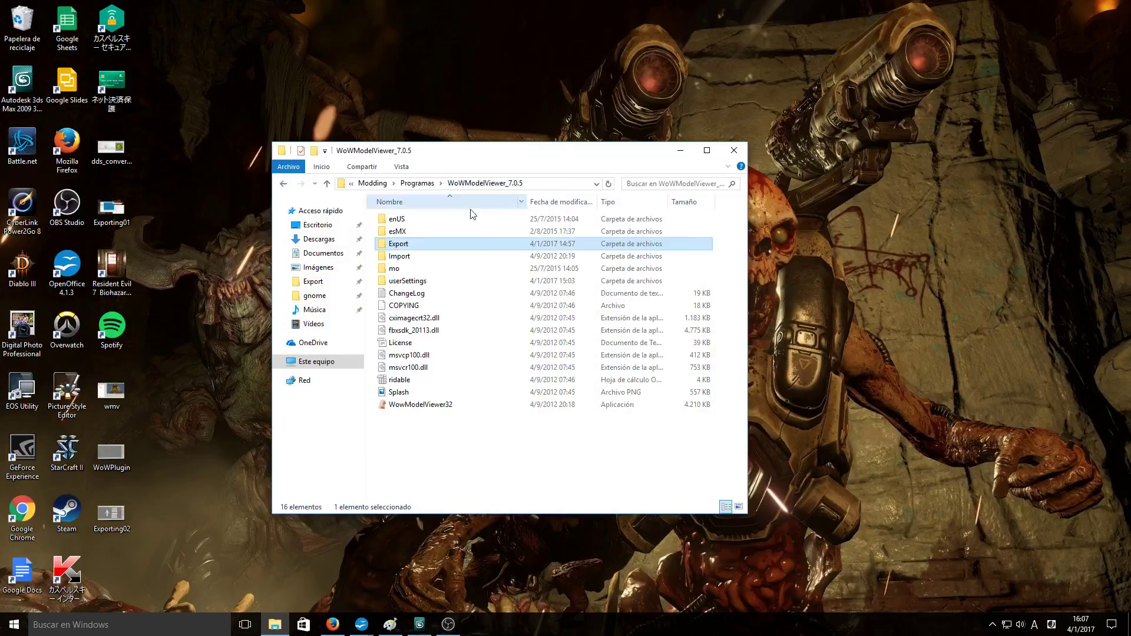
{"action": "left_click", "coordinate": [428, 405]}
{"action": "double_click", "coordinate": [427, 405]}
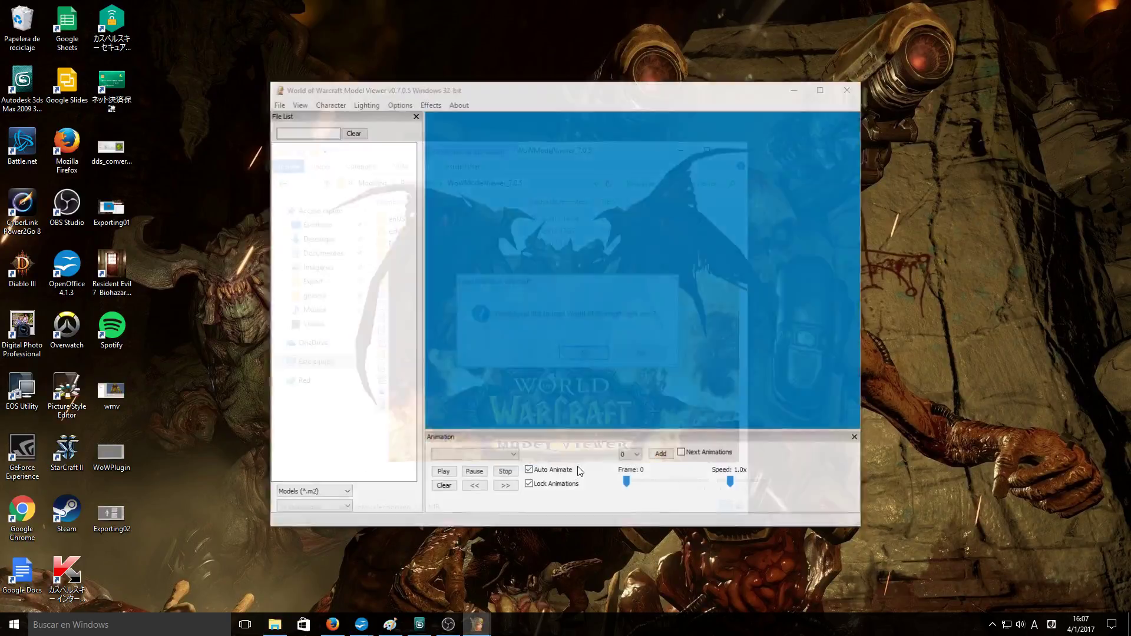
{"action": "left_click", "coordinate": [580, 354]}
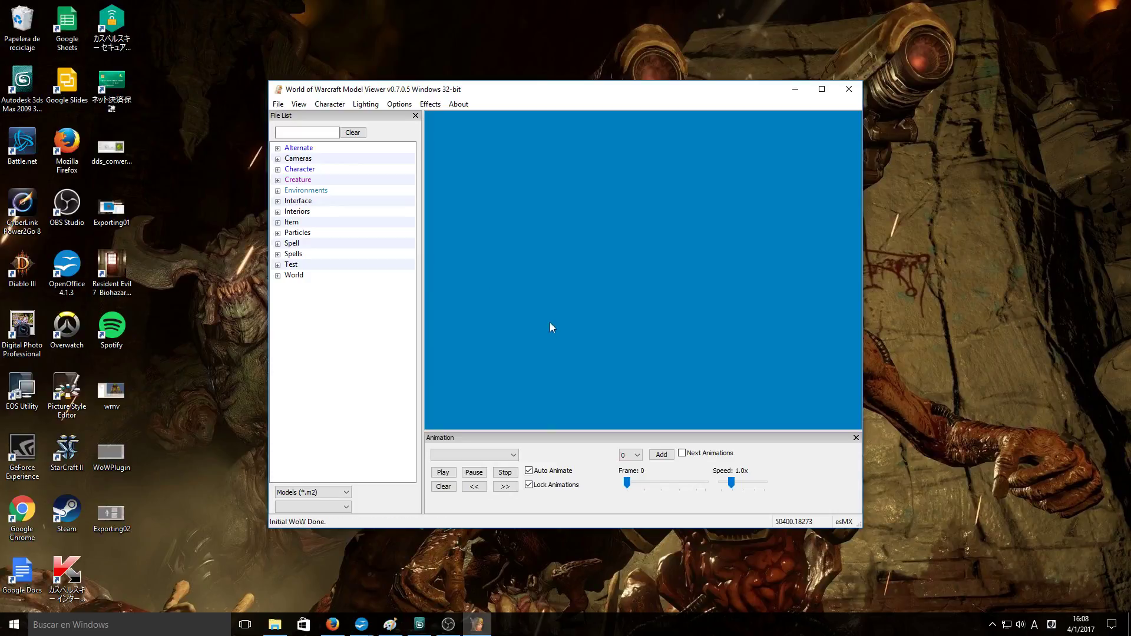
- Search the model file list for Diablo and load the creature model diablofunsized.m2 in the viewer
{"action": "left_click", "coordinate": [310, 133]}
{"action": "type", "text": "Diablo"}
{"action": "key", "text": "Return"}
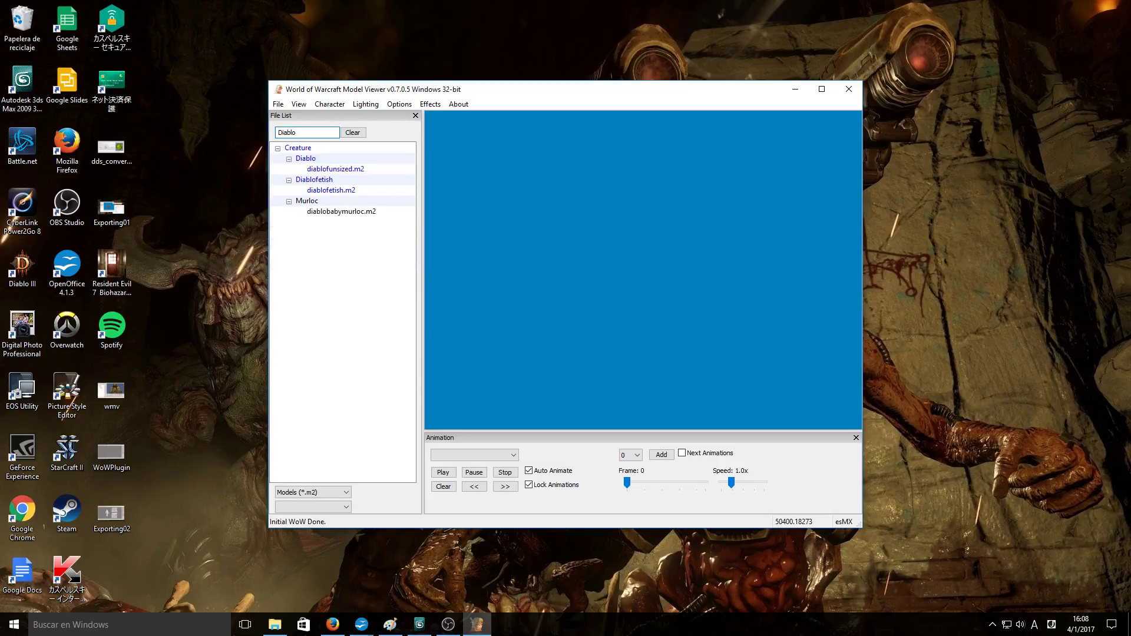
{"action": "left_click", "coordinate": [335, 169]}
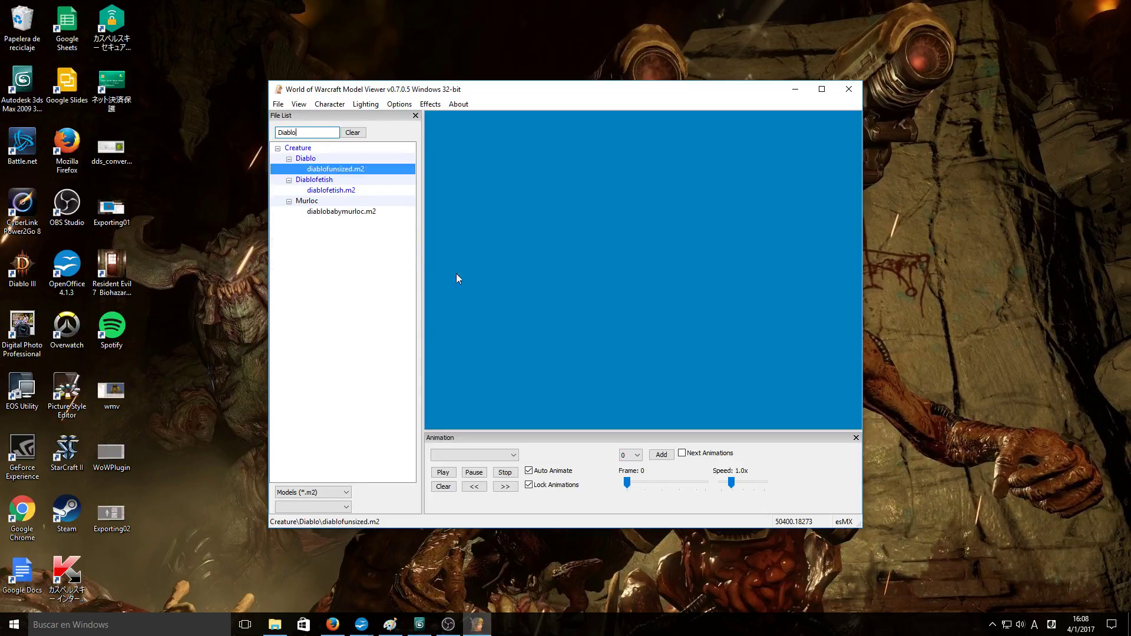
{"action": "mouse_move", "coordinate": [633, 320]}
{"action": "left_mouse_down"}
{"action": "mouse_move", "coordinate": [593, 327]}
{"action": "mouse_move", "coordinate": [692, 321]}
{"action": "mouse_move", "coordinate": [609, 327]}
{"action": "mouse_move", "coordinate": [712, 306]}
{"action": "mouse_move", "coordinate": [646, 306]}
{"action": "left_mouse_up"}
{"action": "scroll", "coordinate": [627, 320], "scroll_direction": "up", "scroll_amount": 5}
{"action": "scroll", "coordinate": [627, 312], "scroll_direction": "down", "scroll_amount": 5}
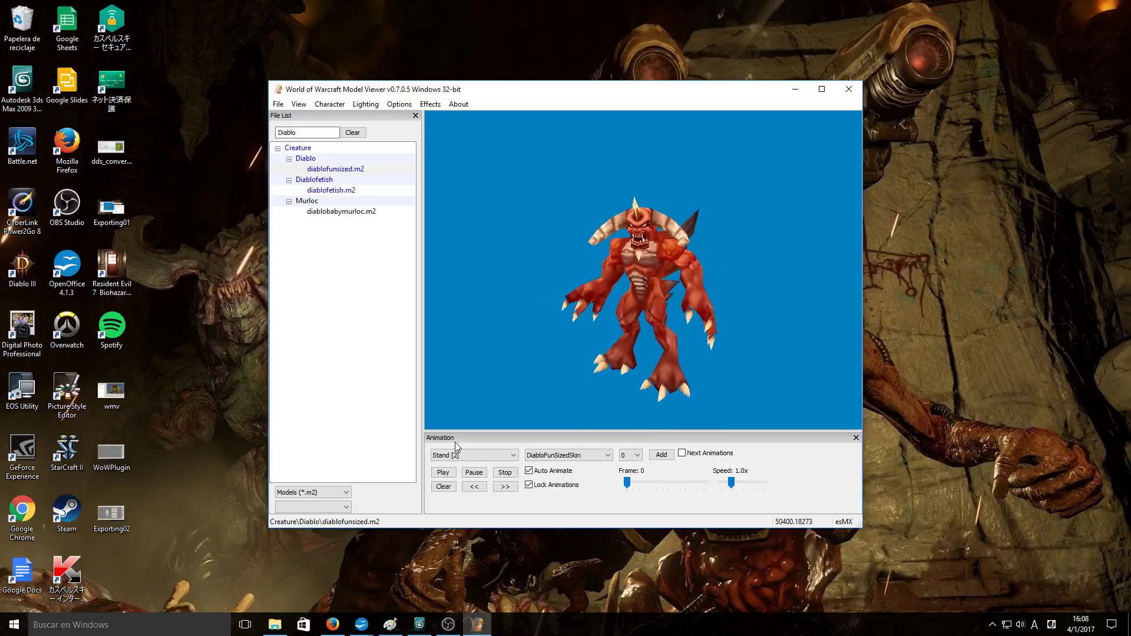
- Look through the Diablo model's available animations and skins, and view the model from the front
{"action": "left_click", "coordinate": [512, 456]}
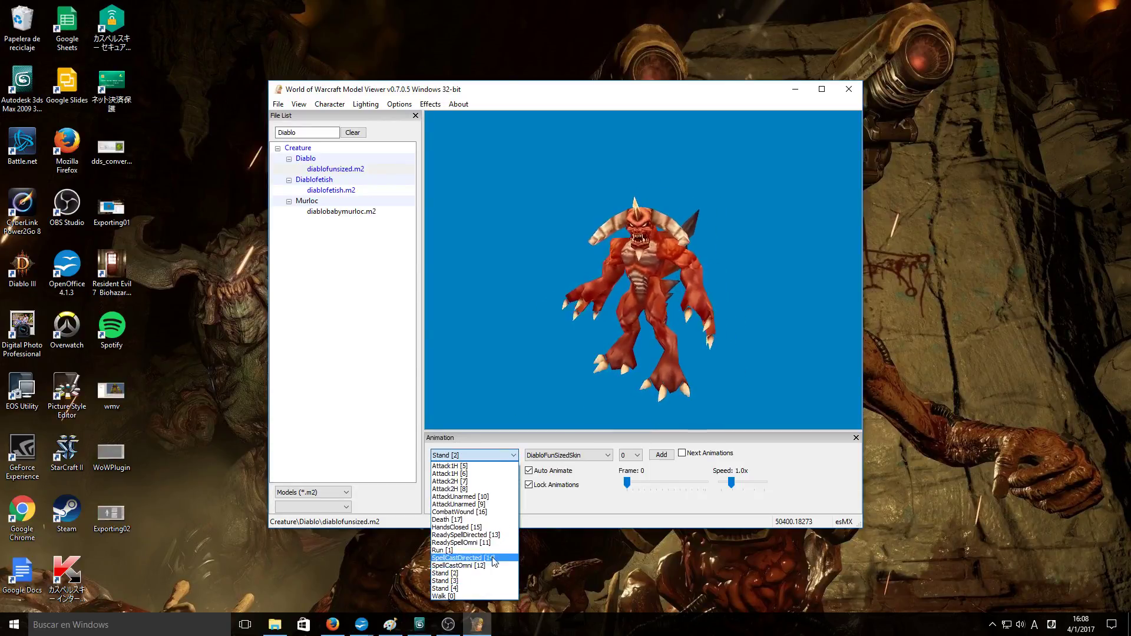
{"action": "left_click", "coordinate": [514, 457]}
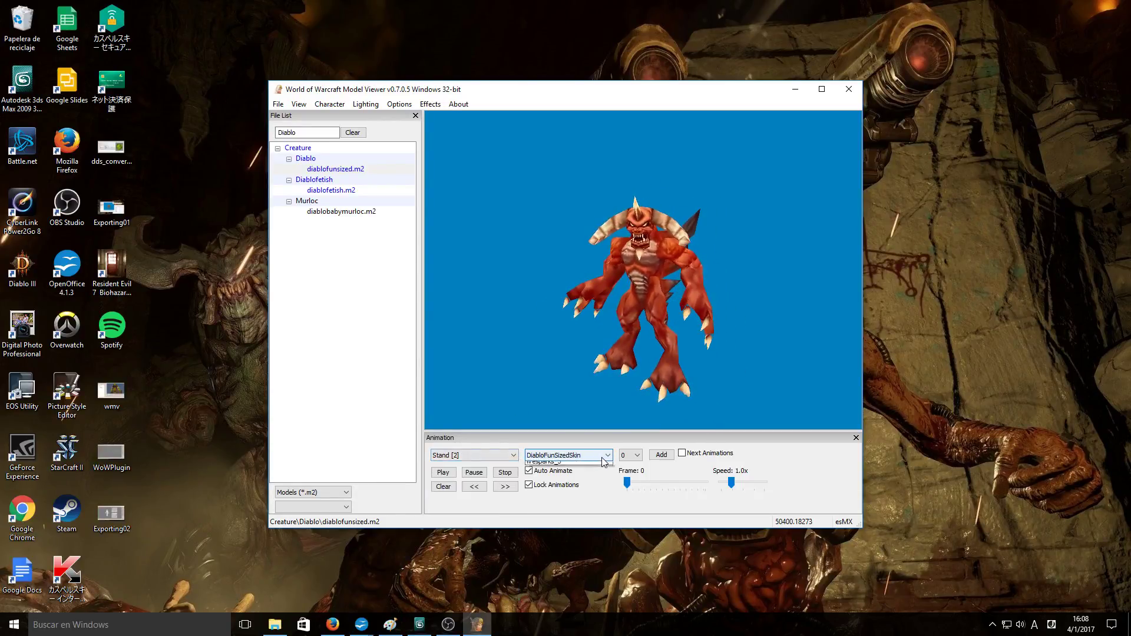
{"action": "left_click", "coordinate": [604, 455]}
{"action": "left_click", "coordinate": [603, 457]}
{"action": "left_click_drag", "start_coordinate": [645, 320], "coordinate": [681, 316]}
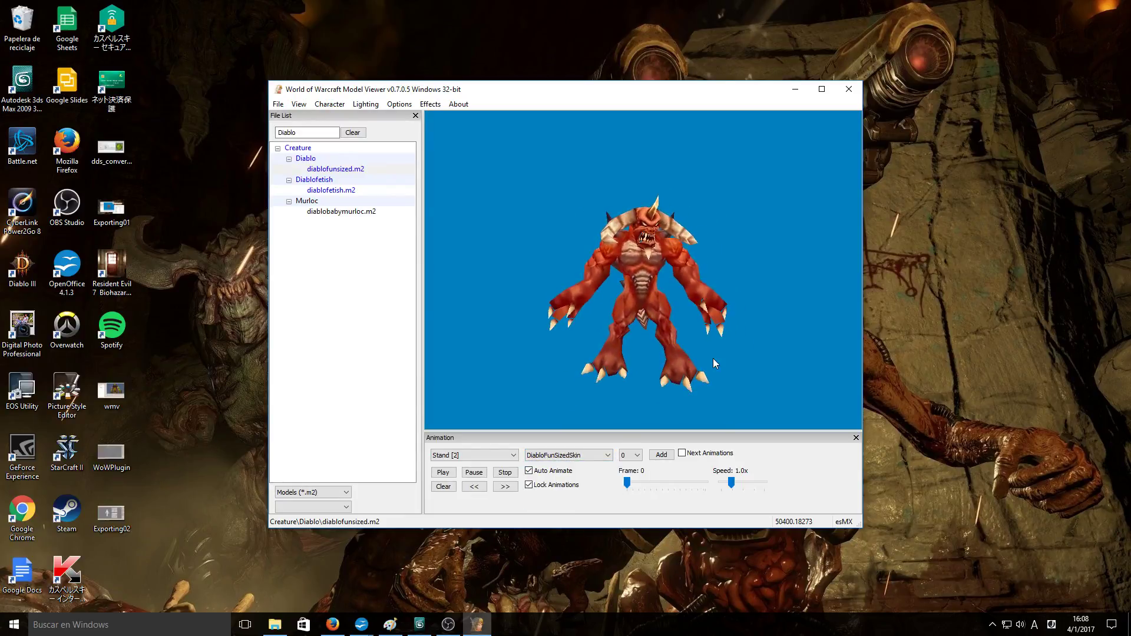
- Export all of the Diablo model's textures to PNG and close the texture export window
{"action": "left_click", "coordinate": [278, 104]}
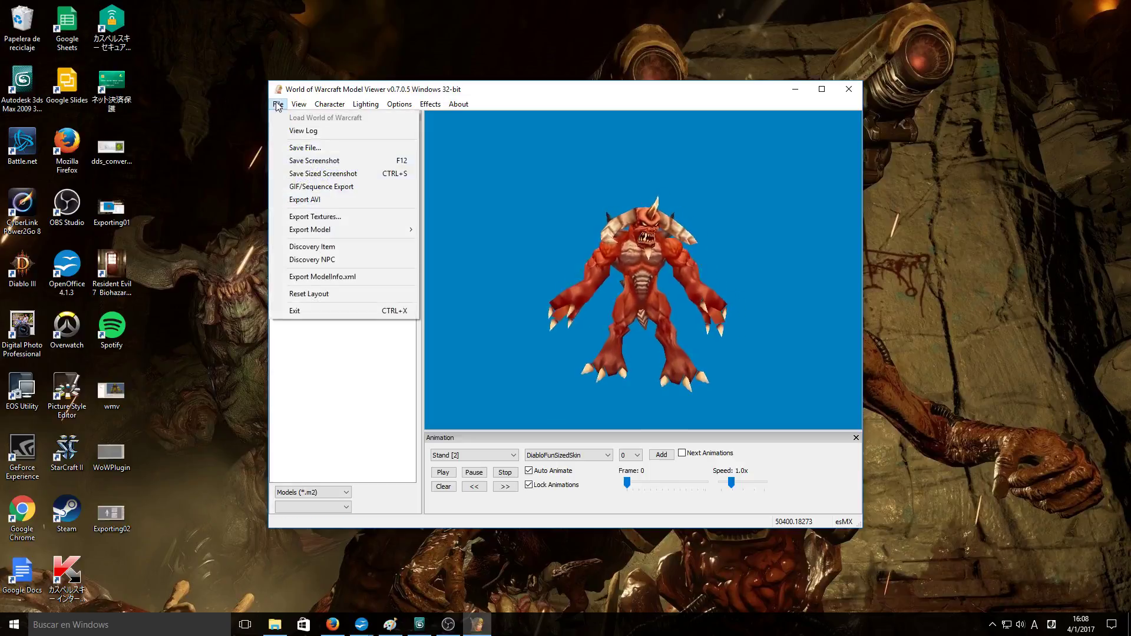
{"action": "left_click", "coordinate": [363, 218]}
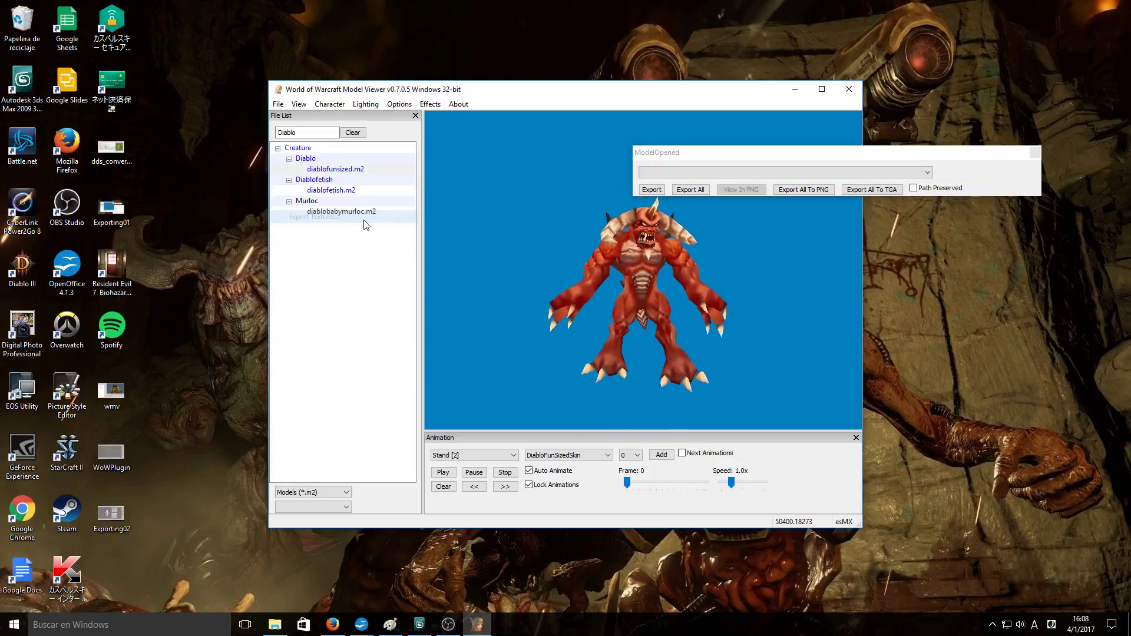
{"action": "left_click_drag", "start_coordinate": [702, 158], "coordinate": [711, 299]}
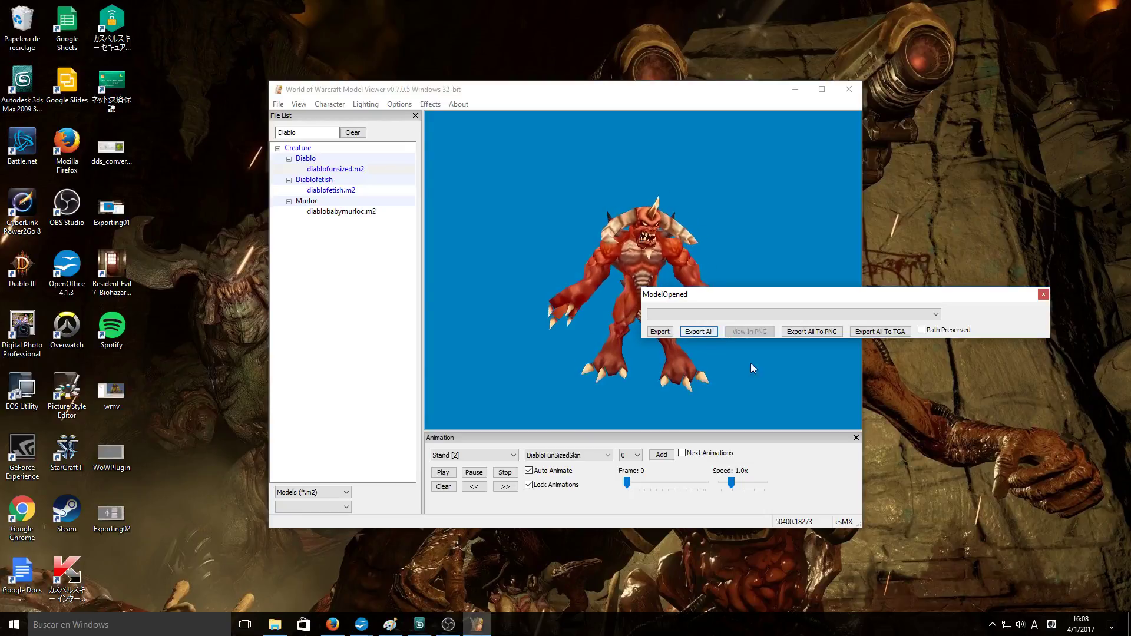
{"action": "left_click", "coordinate": [817, 331]}
{"action": "left_click", "coordinate": [1043, 294]}
- Bring up the WoWModelViewer_7.0.5 folder window and arrange it beside the model viewer
{"action": "left_click", "coordinate": [274, 625]}
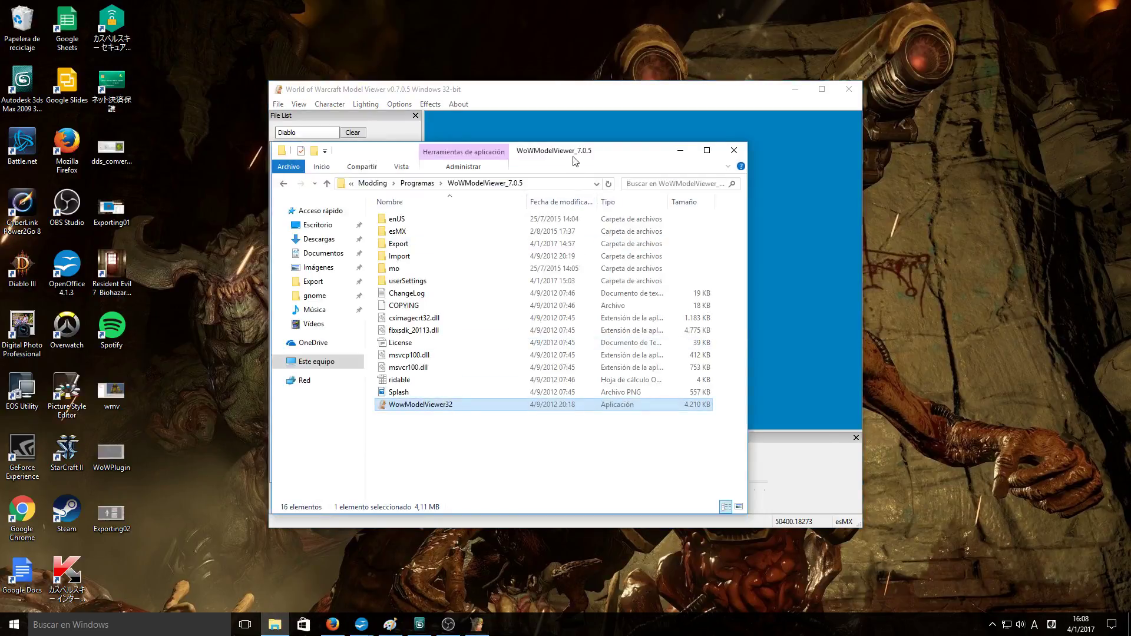
{"action": "left_click_drag", "start_coordinate": [575, 160], "coordinate": [880, 177]}
{"action": "left_click_drag", "start_coordinate": [715, 97], "coordinate": [477, 119]}
{"action": "left_click", "coordinate": [783, 493]}
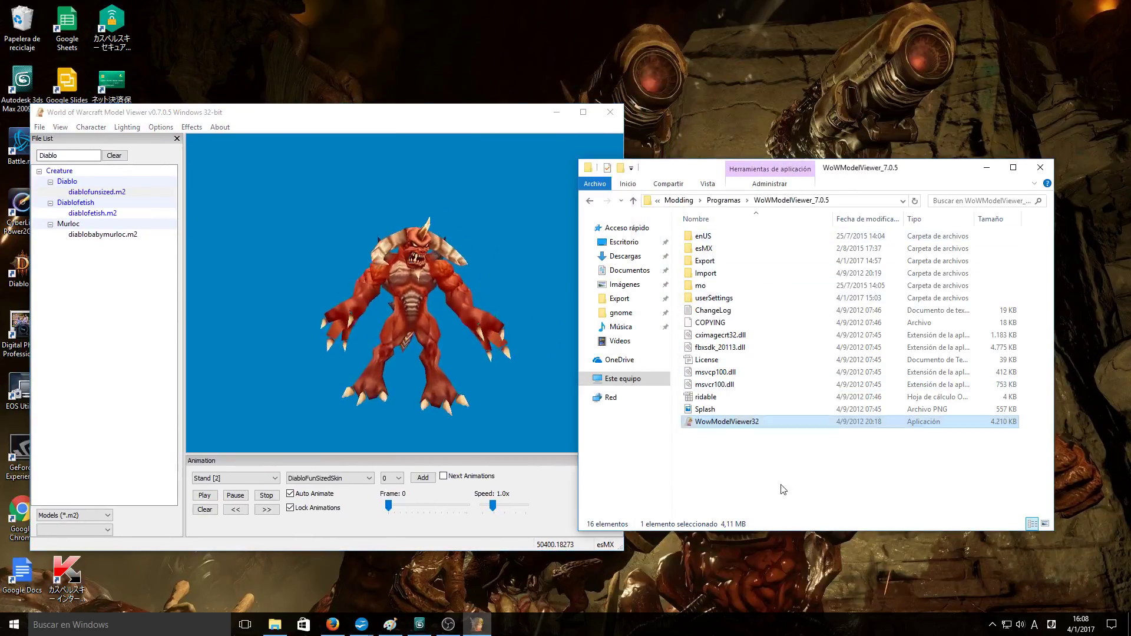
- Check the full path of the WoWModelViewer_7.0.5 folder and open its Export subfolder
{"action": "left_click", "coordinate": [854, 201]}
{"action": "left_click_drag", "start_coordinate": [855, 201], "coordinate": [738, 194]}
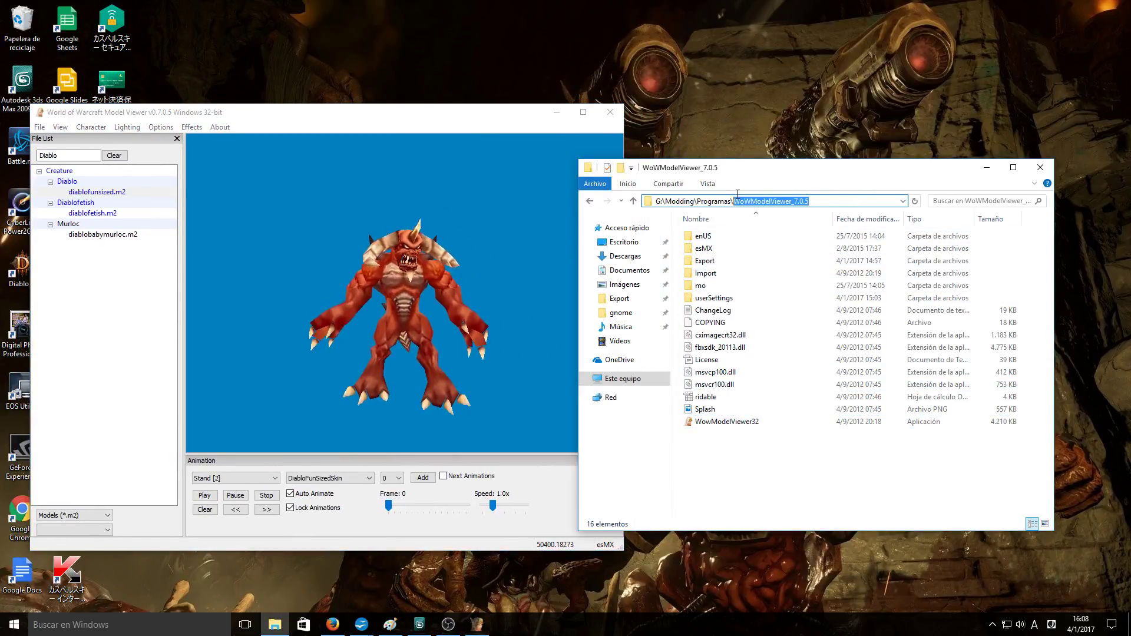
{"action": "left_click", "coordinate": [788, 451]}
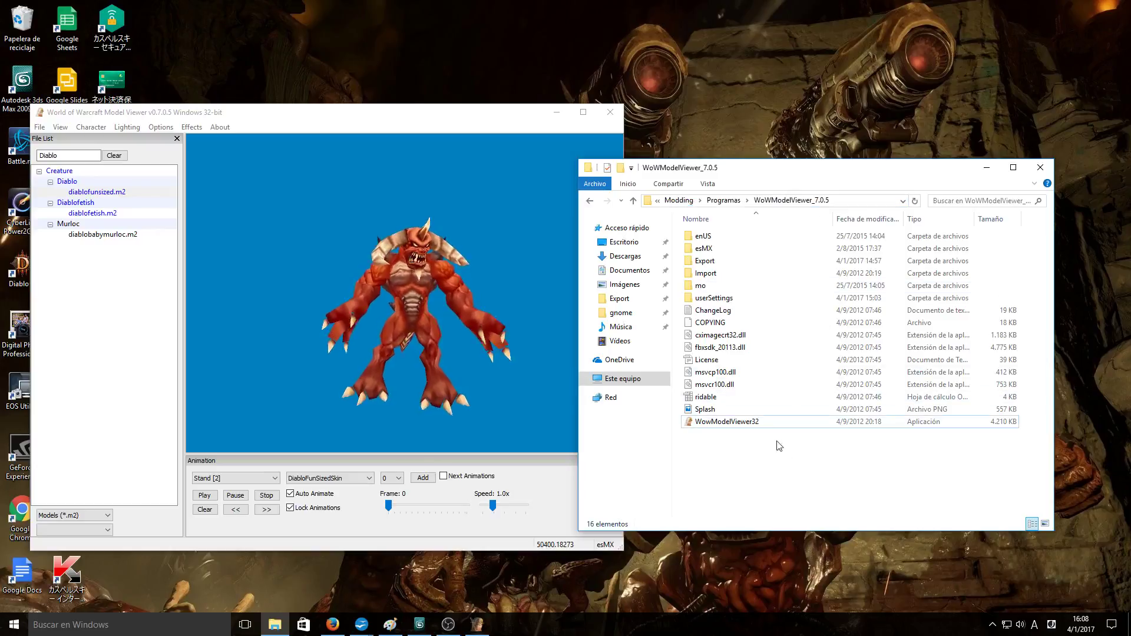
{"action": "double_click", "coordinate": [710, 263]}
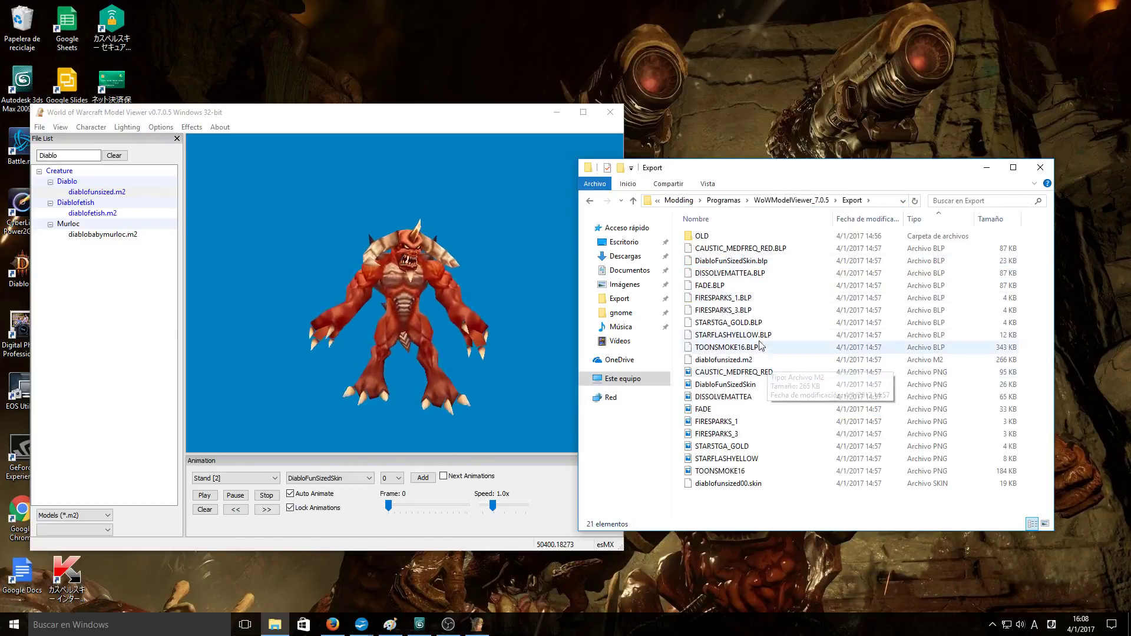
- Examine the exported diablofunsized.m2 model and the DiabloFunSizedSkin PNG and BLP texture files in the Export folder
{"action": "mouse_move", "coordinate": [760, 509]}
{"action": "left_mouse_down"}
{"action": "mouse_move", "coordinate": [736, 245]}
{"action": "mouse_move", "coordinate": [737, 501]}
{"action": "mouse_move", "coordinate": [737, 243]}
{"action": "mouse_move", "coordinate": [734, 491]}
{"action": "mouse_move", "coordinate": [736, 241]}
{"action": "mouse_move", "coordinate": [712, 238]}
{"action": "mouse_move", "coordinate": [758, 453]}
{"action": "mouse_move", "coordinate": [745, 507]}
{"action": "left_mouse_up"}
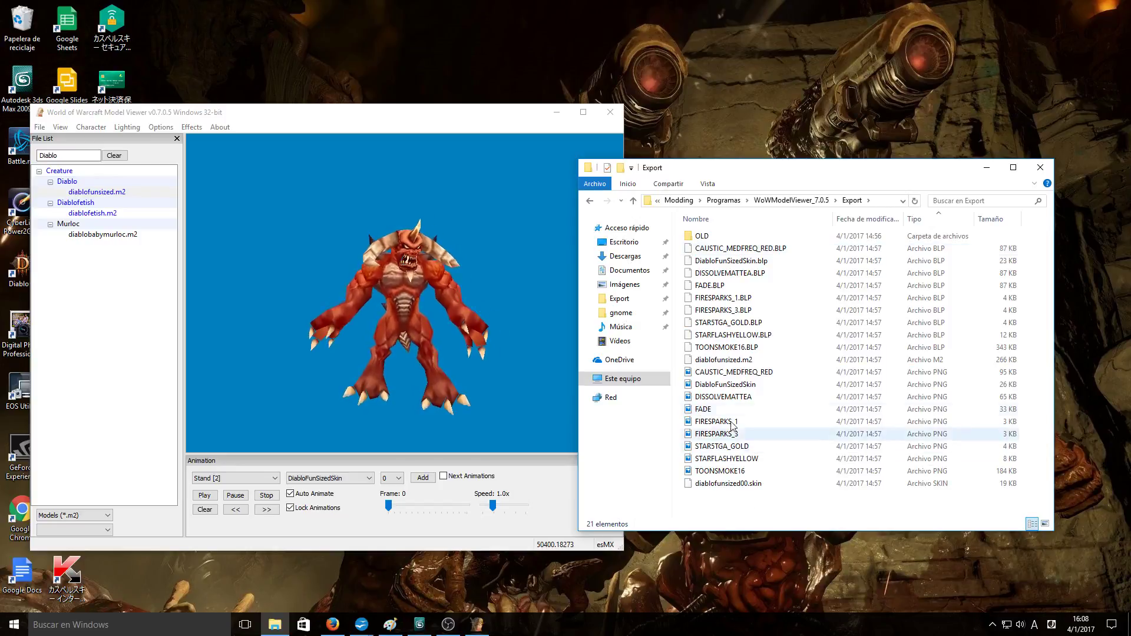
{"action": "left_click", "coordinate": [716, 361]}
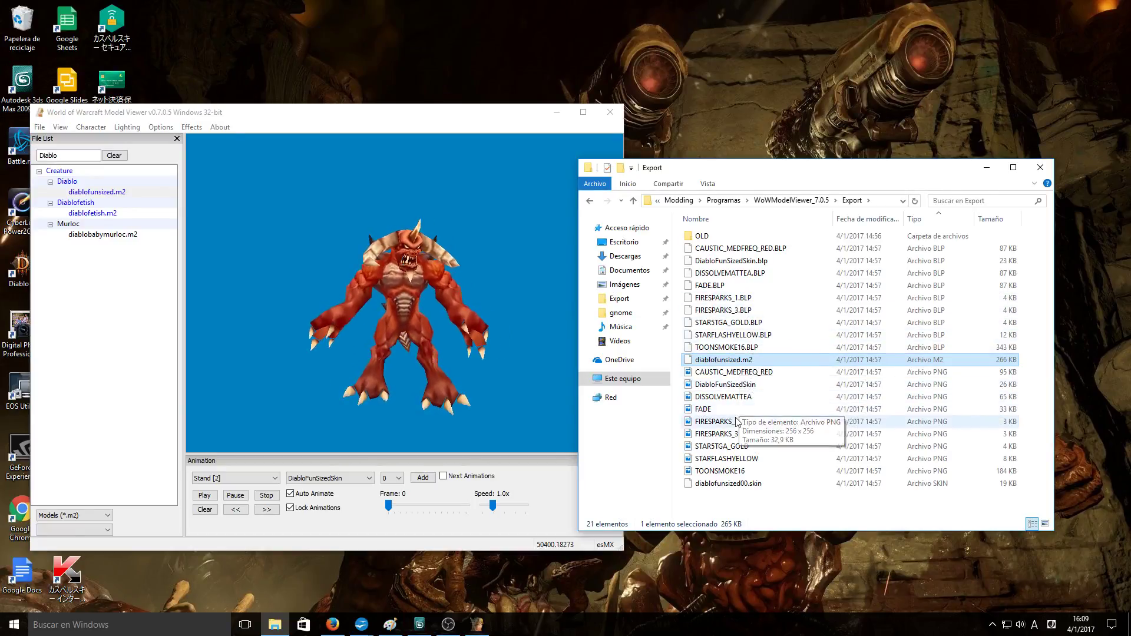
{"action": "left_click", "coordinate": [737, 387]}
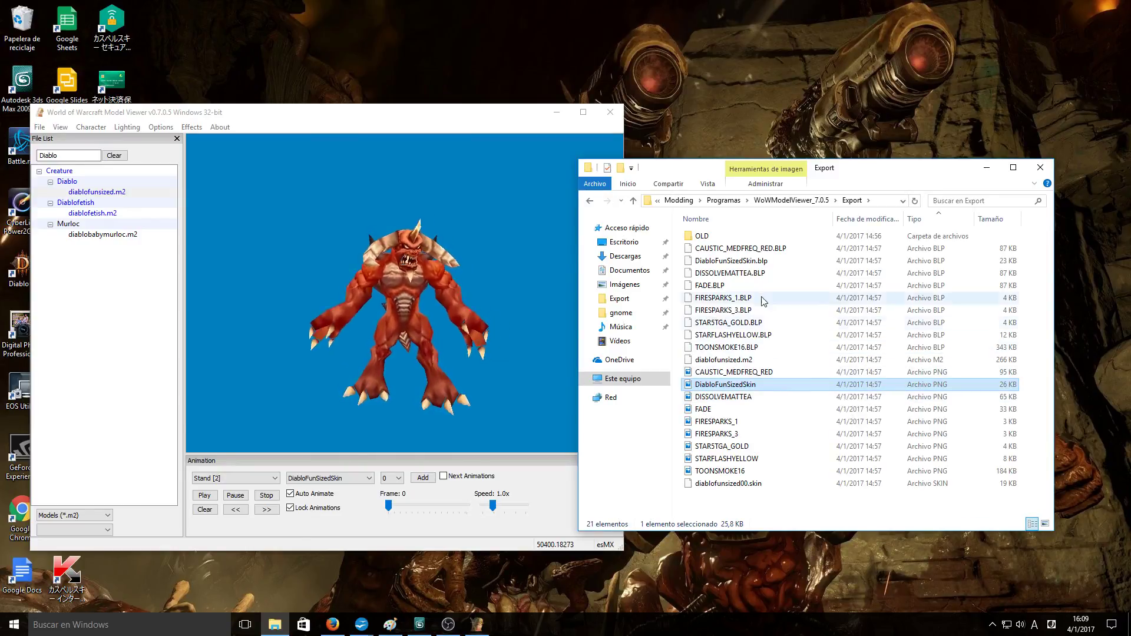
{"action": "left_click", "coordinate": [741, 263]}
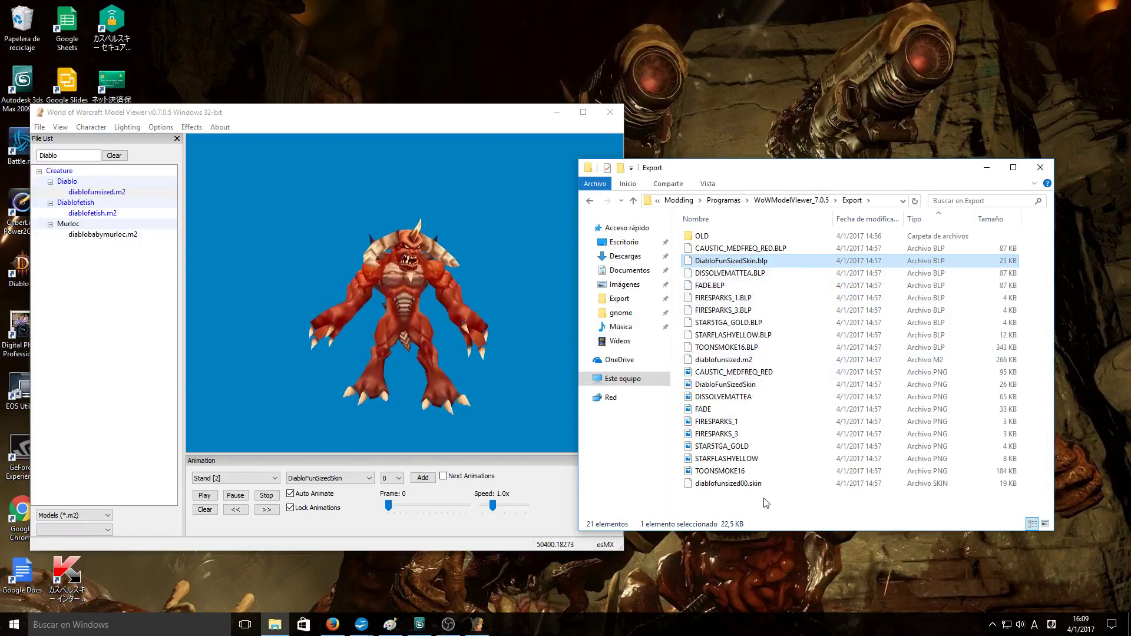
{"action": "left_click_drag", "start_coordinate": [760, 500], "coordinate": [740, 251]}
{"action": "left_click", "coordinate": [727, 505]}
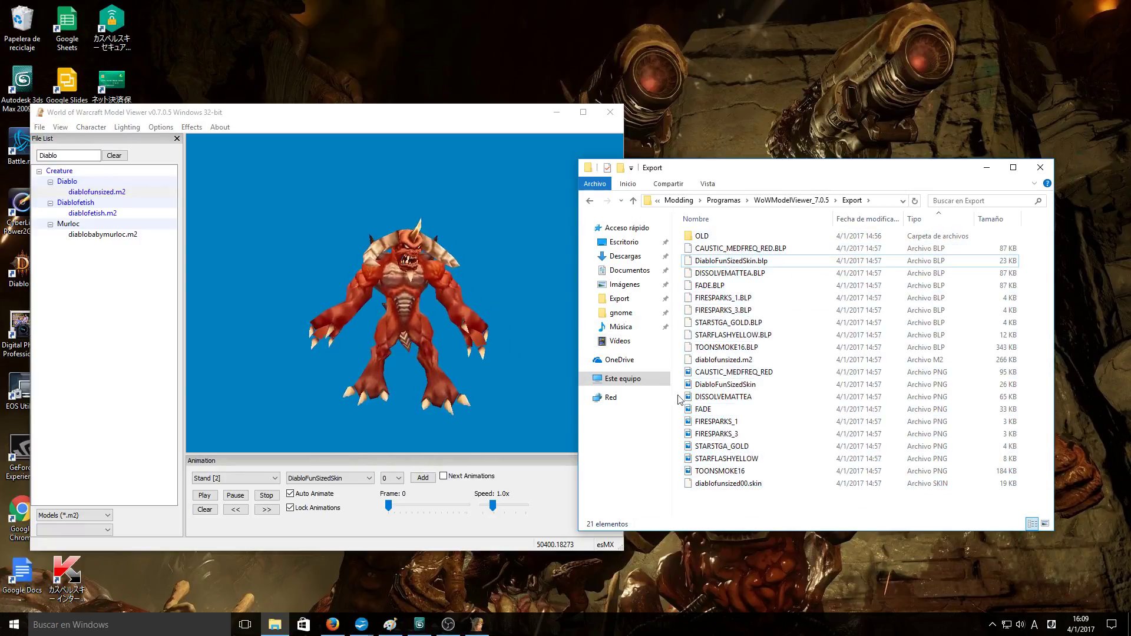
- Close the model viewer, move the Export folder window aside and switch to 3ds Max
{"action": "left_click", "coordinate": [531, 112]}
{"action": "left_click", "coordinate": [611, 112]}
{"action": "left_click_drag", "start_coordinate": [763, 169], "coordinate": [795, 124]}
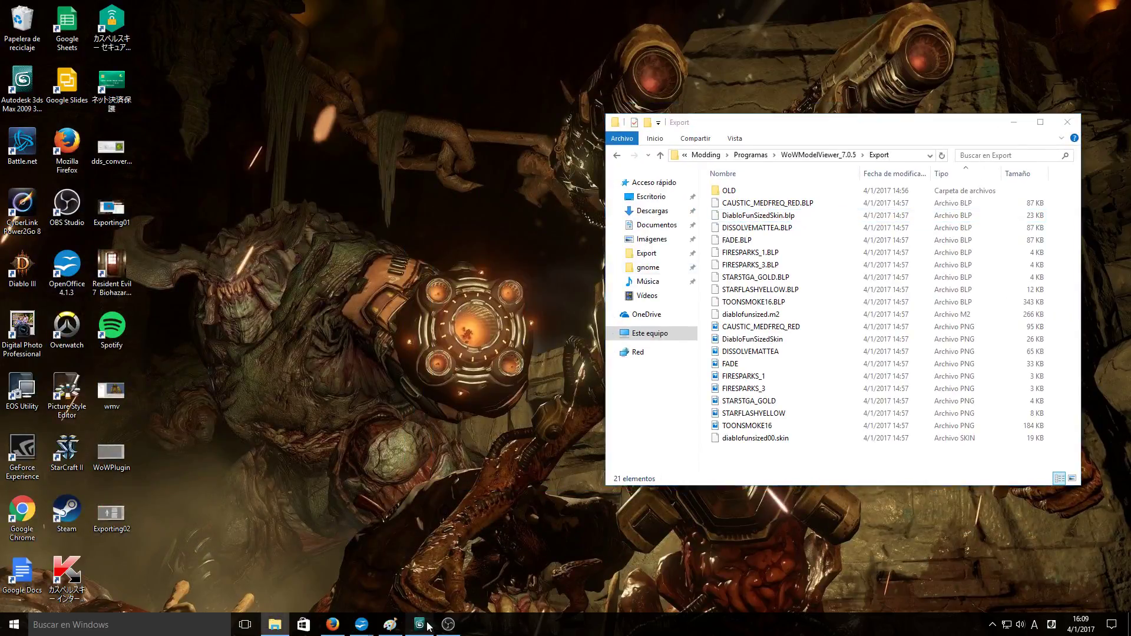
{"action": "left_click", "coordinate": [420, 624]}
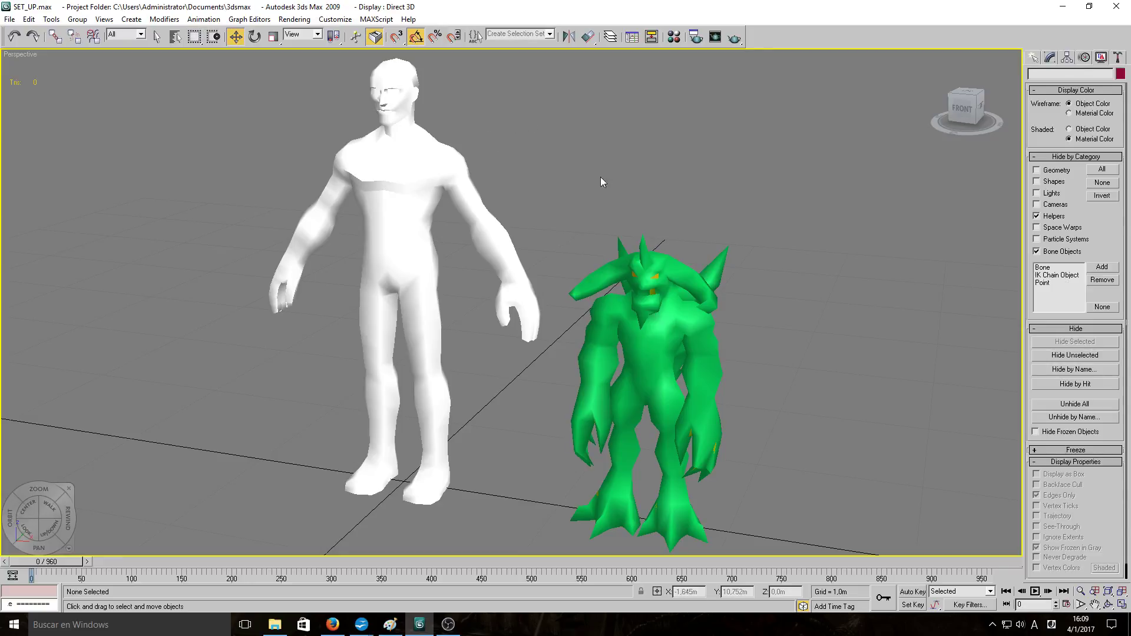
- Start a new scene with the New All option, discarding the two character models
{"action": "left_click_drag", "start_coordinate": [497, 128], "coordinate": [804, 472]}
{"action": "left_click", "coordinate": [718, 340]}
{"action": "left_click", "coordinate": [9, 19]}
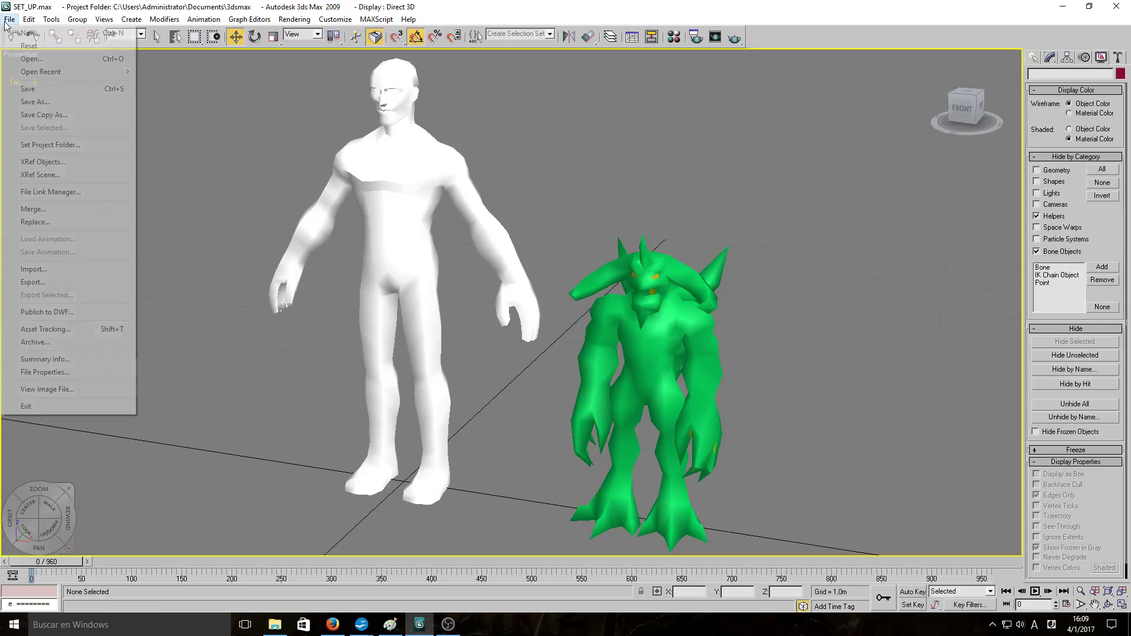
{"action": "left_click", "coordinate": [28, 34]}
{"action": "left_click", "coordinate": [577, 355]}
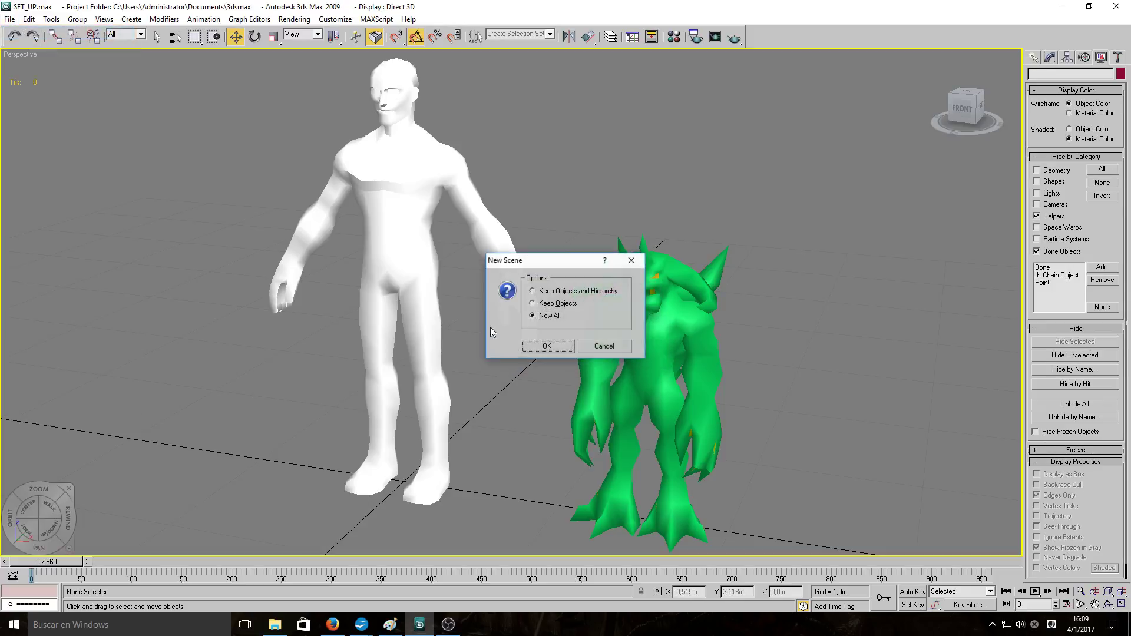
{"action": "left_click", "coordinate": [567, 347]}
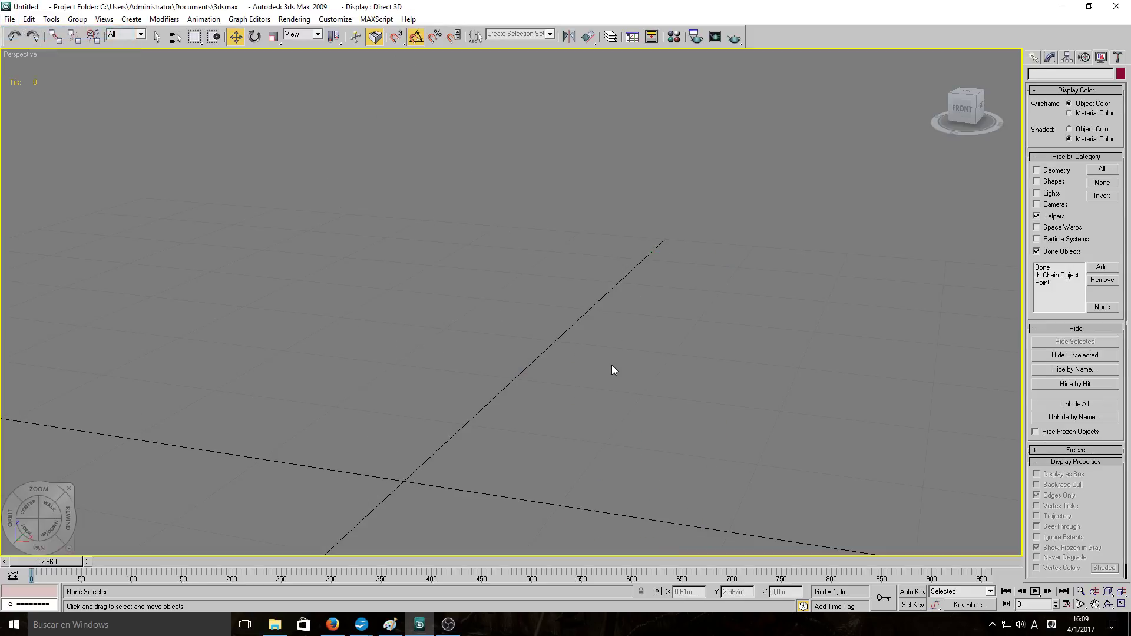
- Reset 3ds Max to its default scene and settings
{"action": "scroll", "coordinate": [576, 307], "scroll_direction": "down", "scroll_amount": 3}
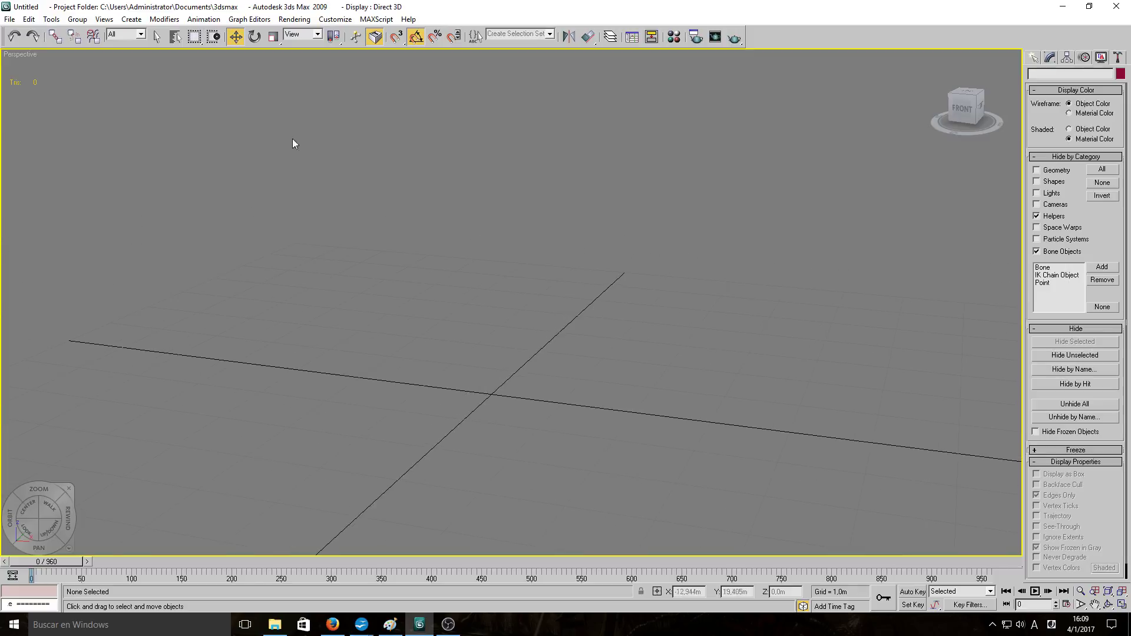
{"action": "left_click", "coordinate": [11, 20]}
{"action": "left_click", "coordinate": [29, 55]}
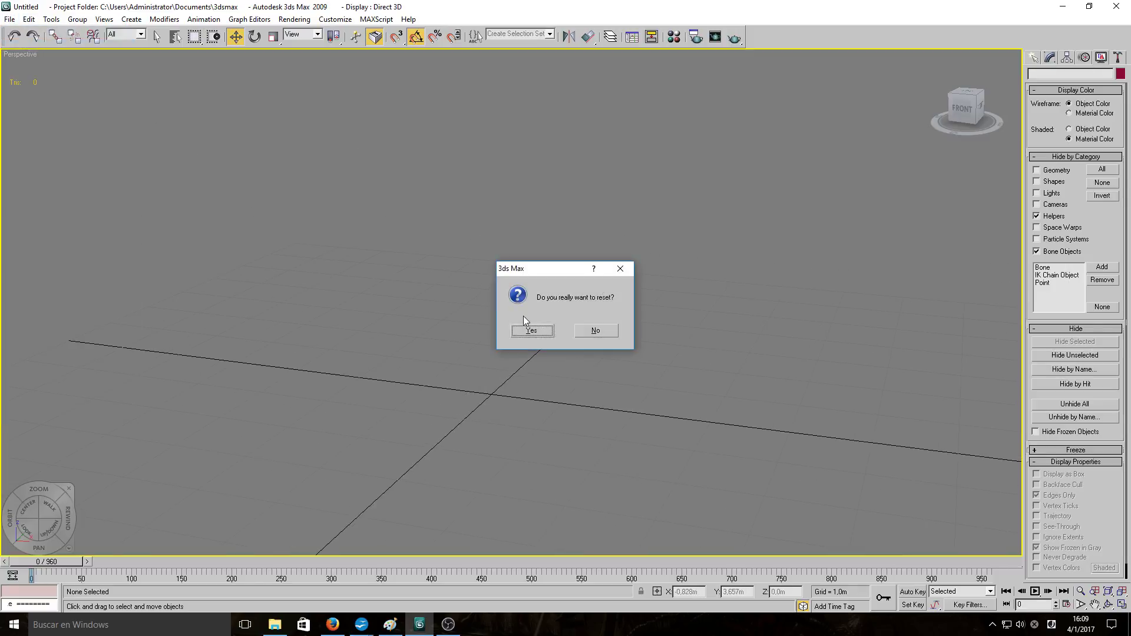
{"action": "left_click", "coordinate": [528, 336]}
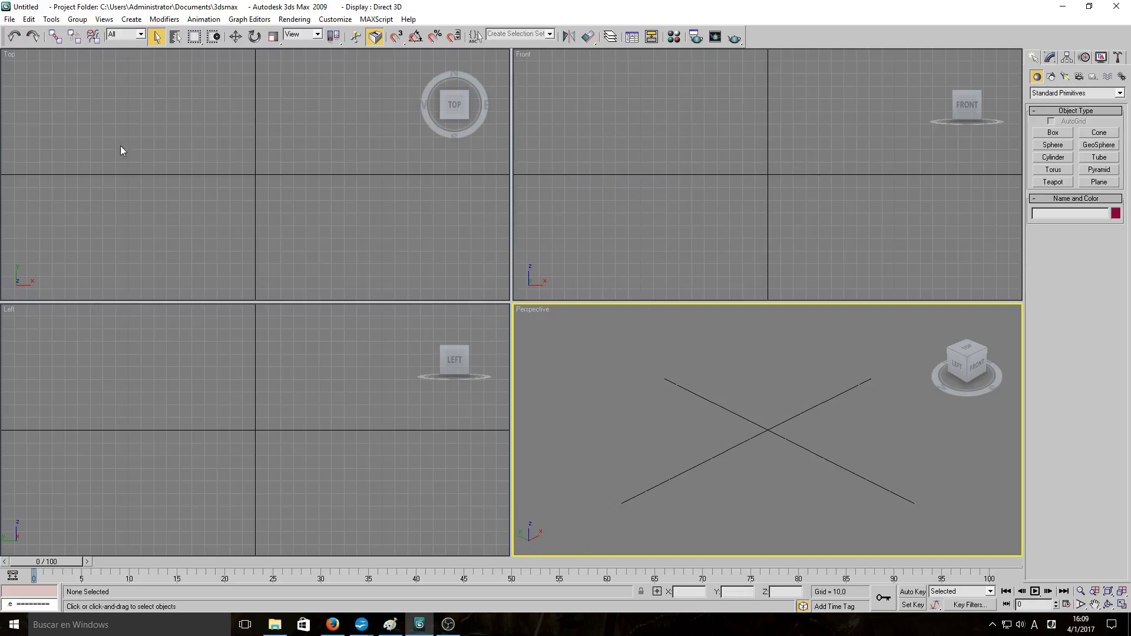
- Open the recent scene SET_UP.max and continue past the missing external files list
{"action": "left_click", "coordinate": [10, 19]}
{"action": "mouse_move", "coordinate": [63, 72]}
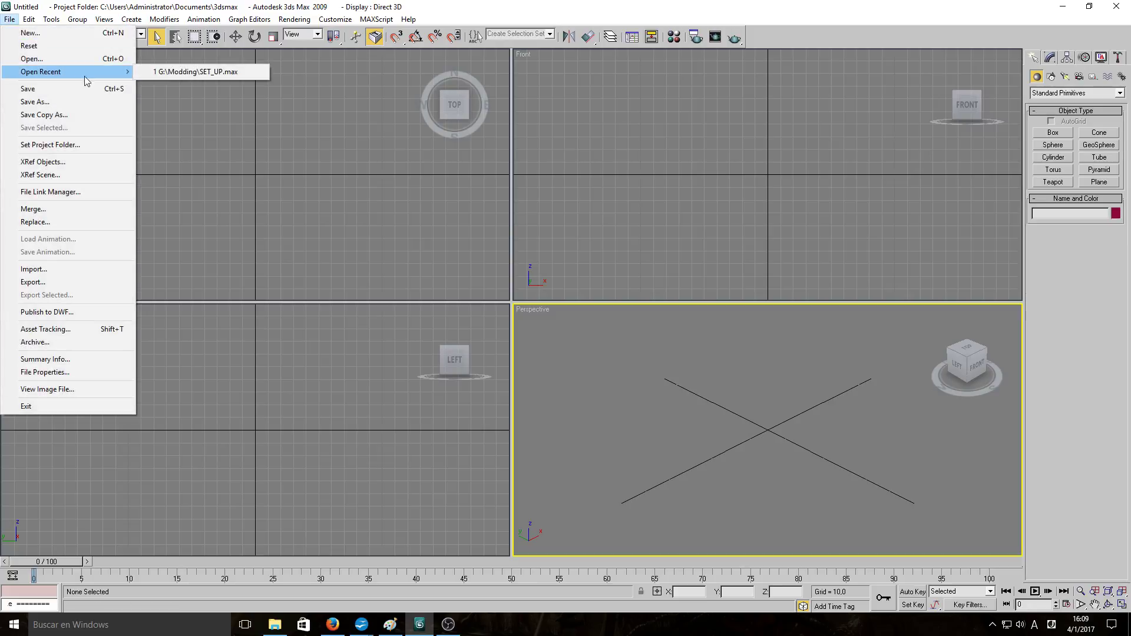
{"action": "left_click", "coordinate": [192, 74]}
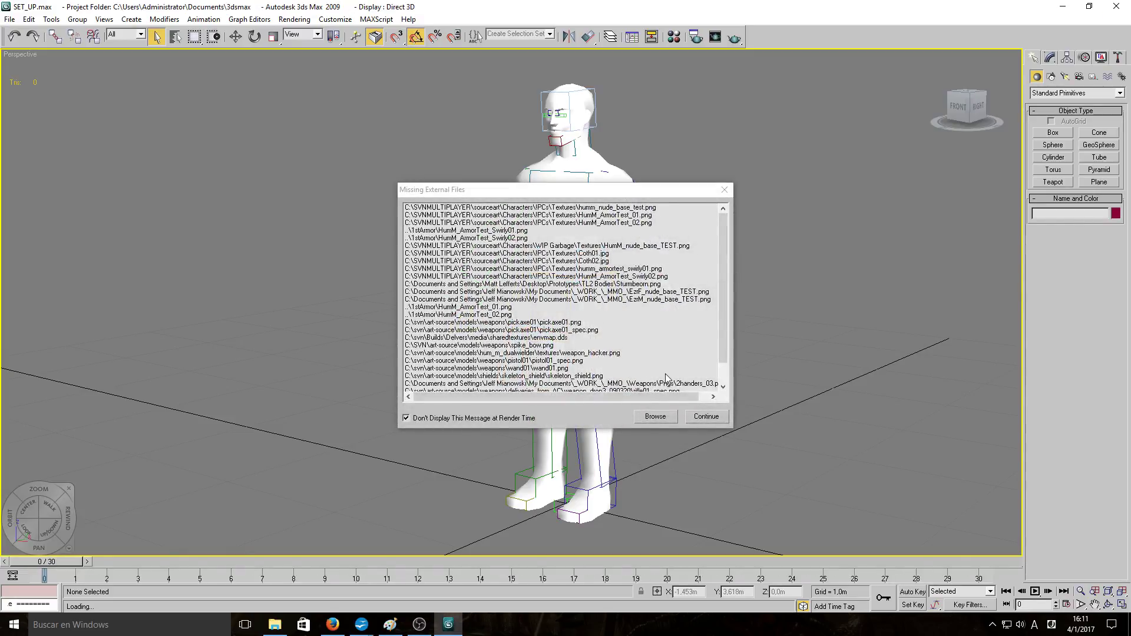
{"action": "left_click", "coordinate": [697, 416]}
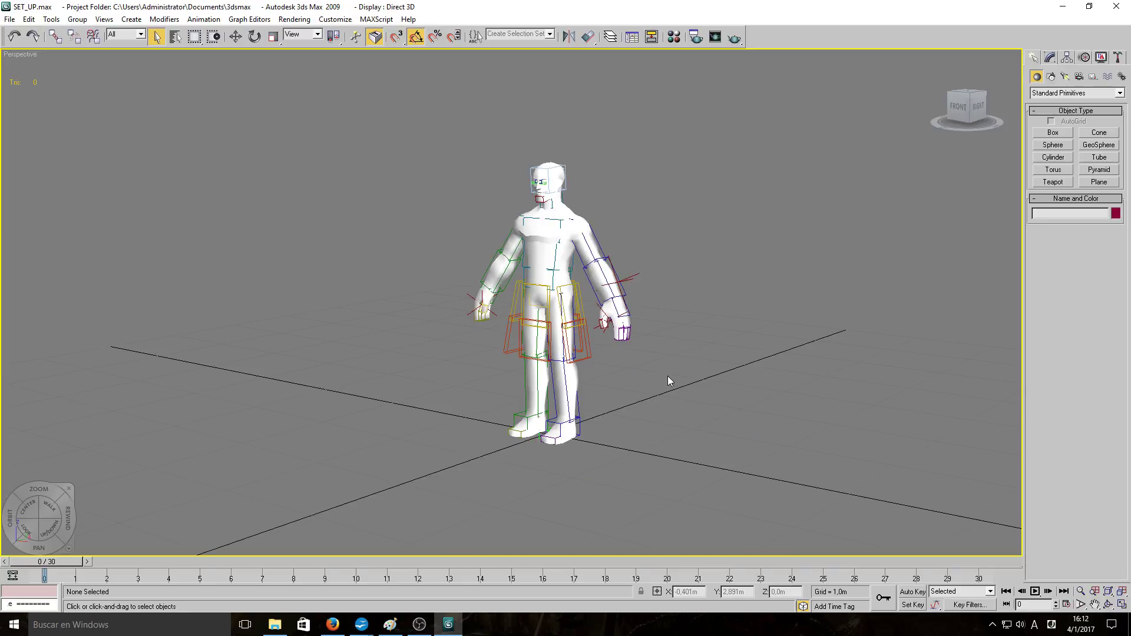
- Delete all the selectable rig bones and helpers around the white character, keeping its body mesh
{"action": "mouse_move", "coordinate": [386, 117]}
{"action": "left_mouse_down"}
{"action": "mouse_move", "coordinate": [696, 437]}
{"action": "mouse_move", "coordinate": [714, 477]}
{"action": "left_mouse_up"}
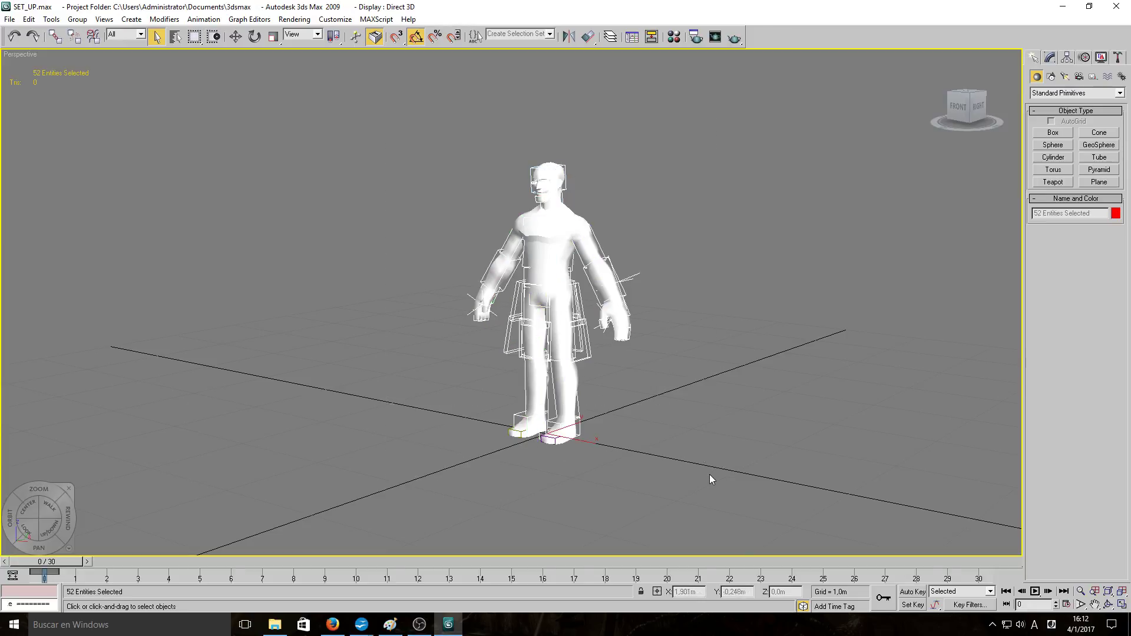
{"action": "key", "text": "Delete"}
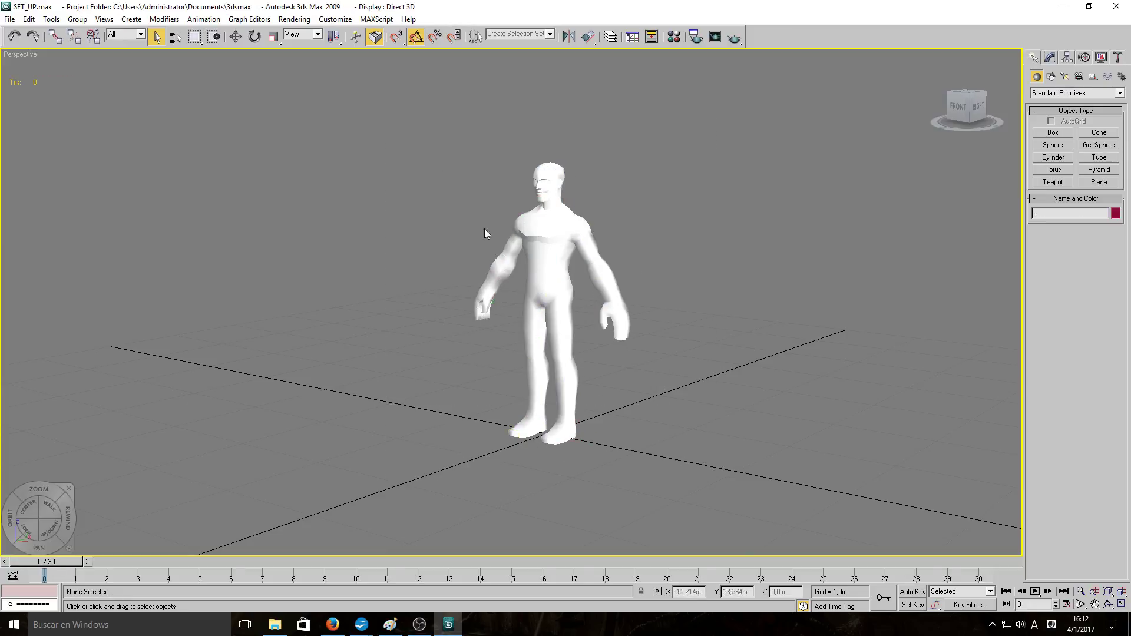
{"action": "middle_click_drag", "start_coordinate": [582, 309], "coordinate": [635, 328], "text": "alt"}
{"action": "middle_click_drag", "start_coordinate": [720, 327], "coordinate": [551, 336]}
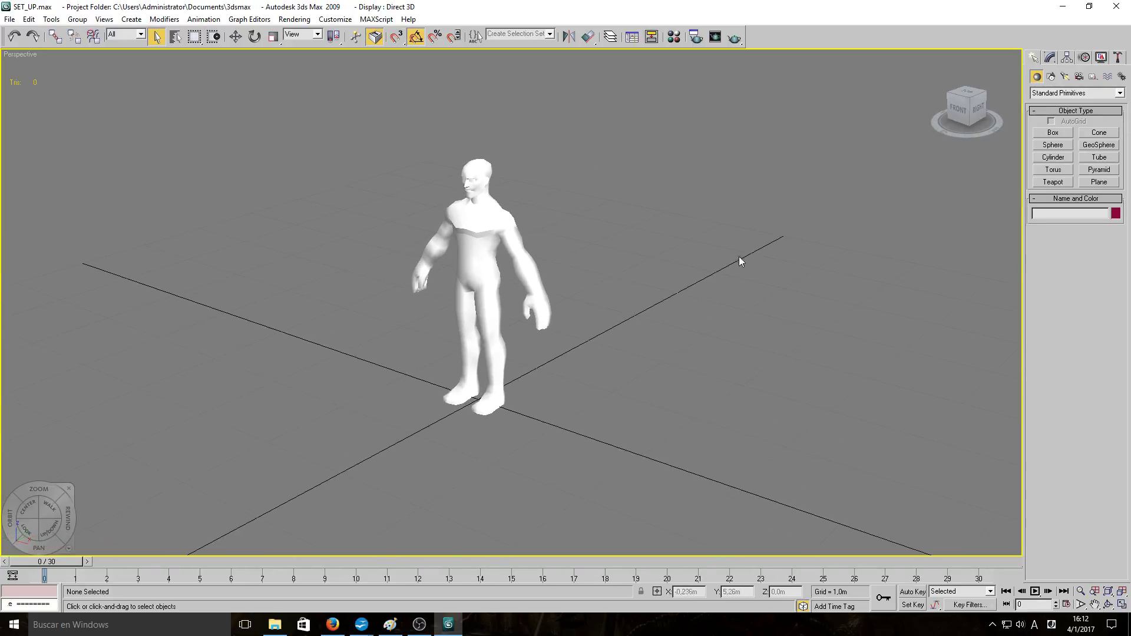
- Choose the WoW M2 Import/Export utility in MAXScript and open its M2 Model Import dialog clear of the character
{"action": "left_click", "coordinate": [1118, 58]}
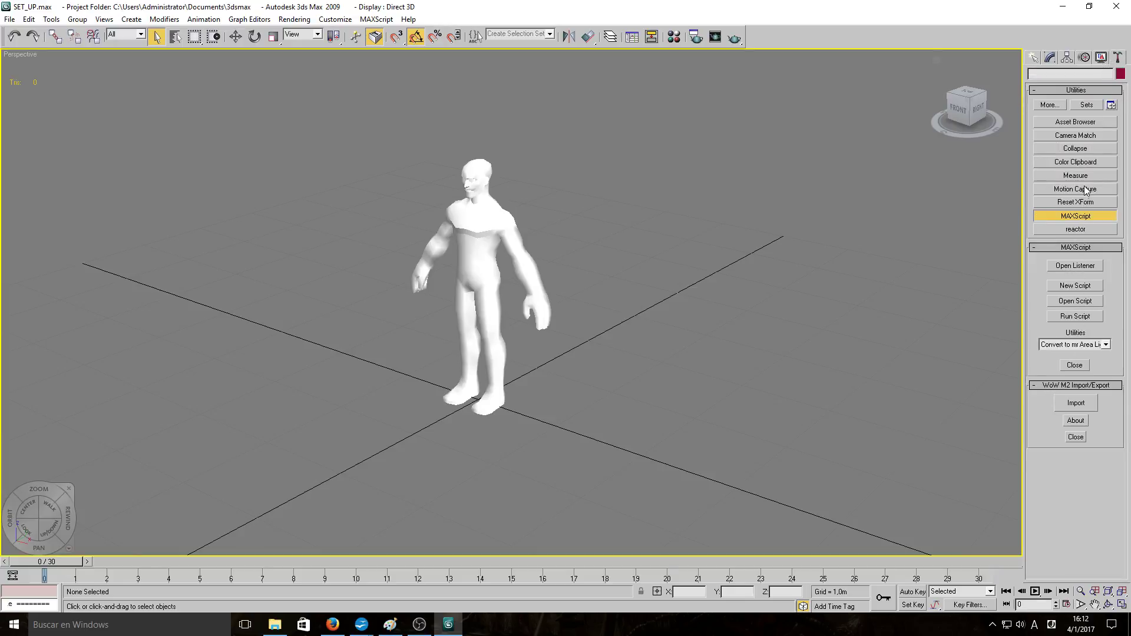
{"action": "left_click", "coordinate": [1077, 218]}
{"action": "left_click", "coordinate": [1075, 345]}
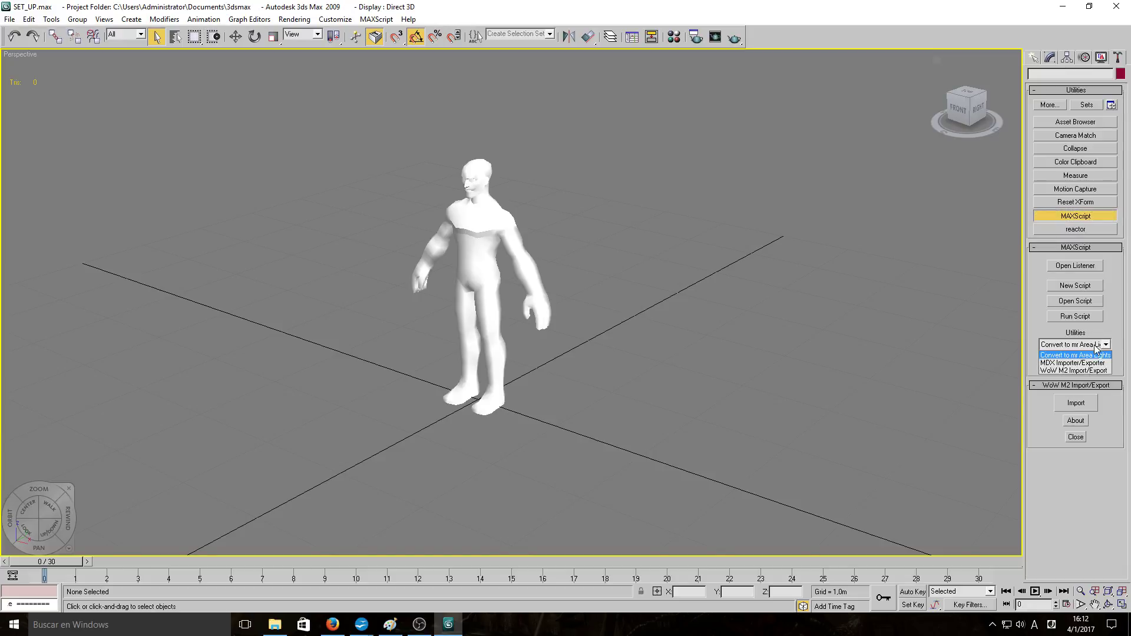
{"action": "left_click", "coordinate": [1069, 373]}
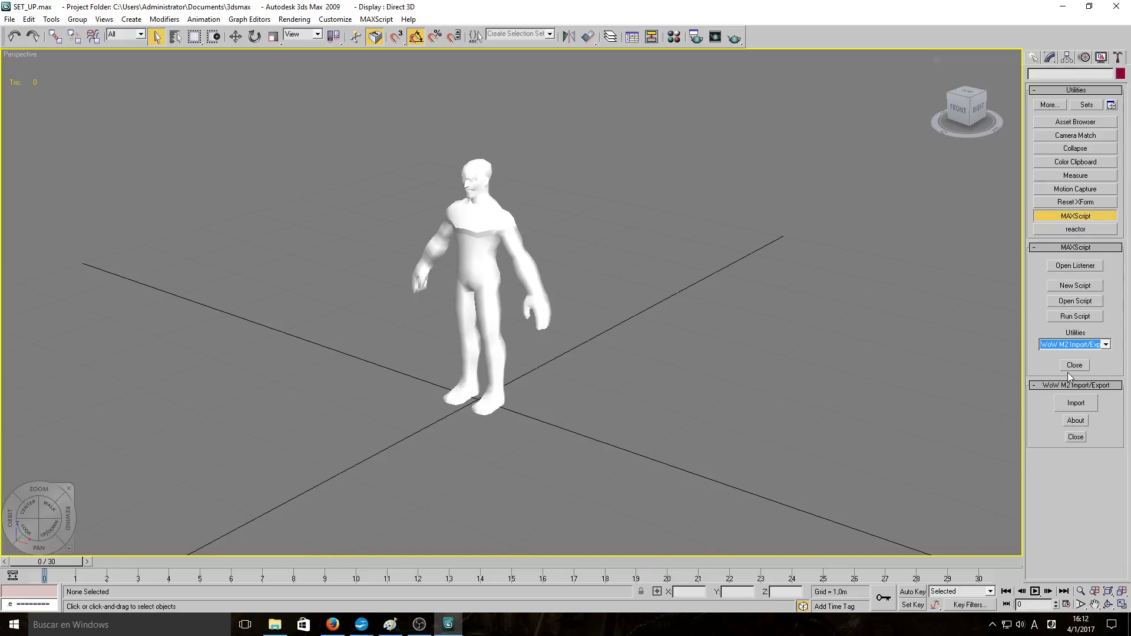
{"action": "left_click", "coordinate": [1070, 317]}
{"action": "left_click", "coordinate": [854, 468]}
{"action": "left_click", "coordinate": [1070, 404]}
{"action": "left_click_drag", "start_coordinate": [582, 228], "coordinate": [763, 211]}
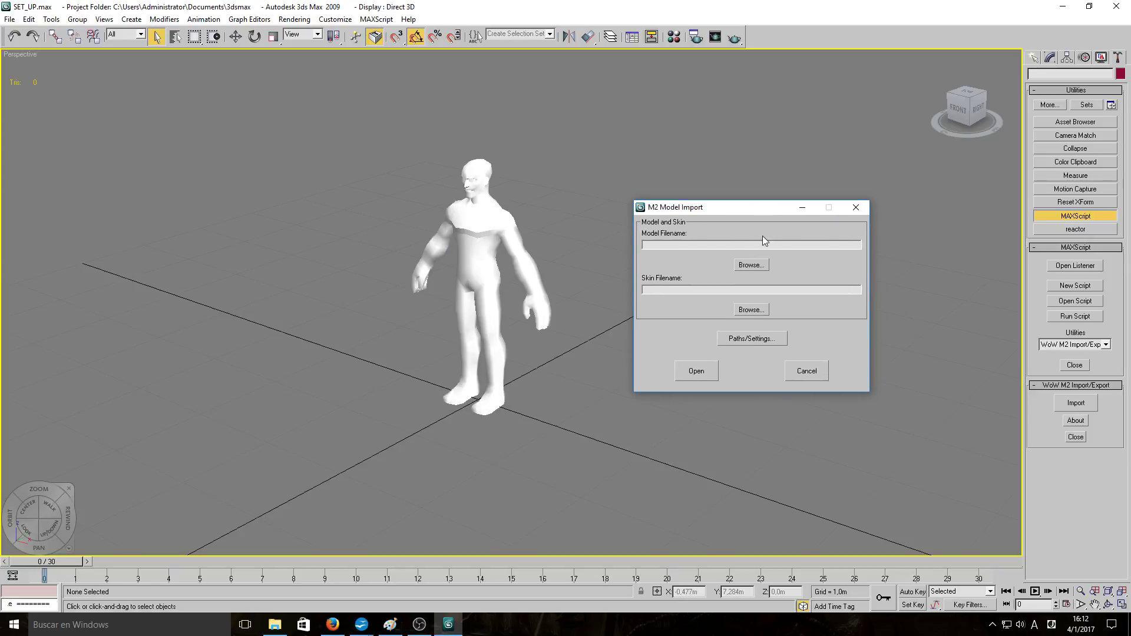
- Load diablofunsized.m2 from the Export folder as the model file and diablofunsized00.skin as the skin file
{"action": "left_click", "coordinate": [751, 264]}
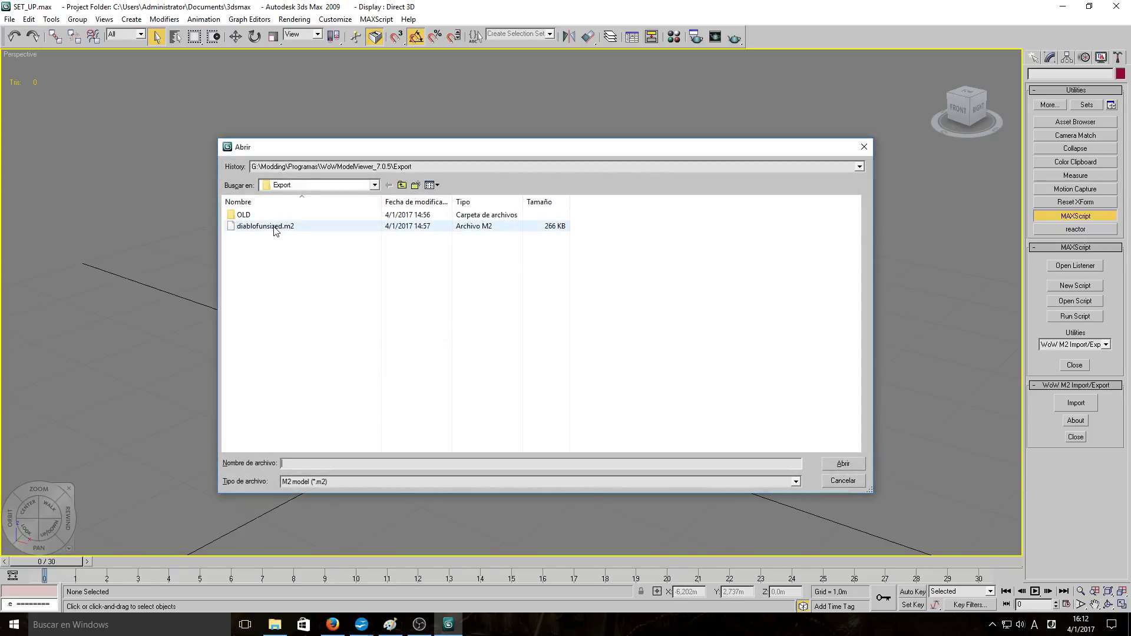
{"action": "left_click", "coordinate": [440, 167]}
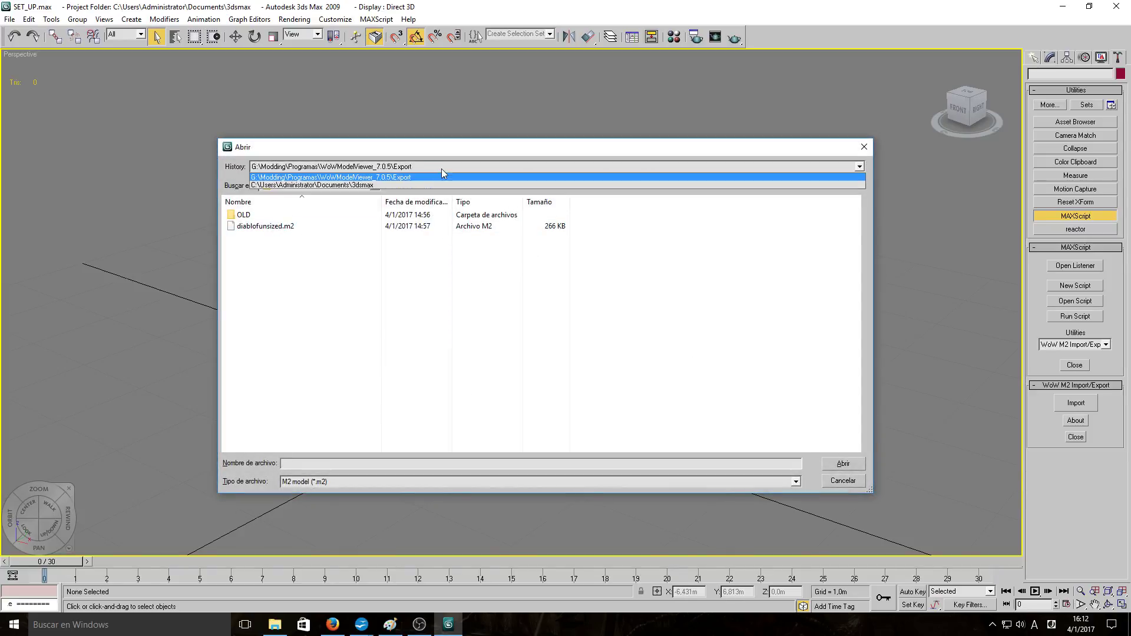
{"action": "left_click", "coordinate": [383, 177]}
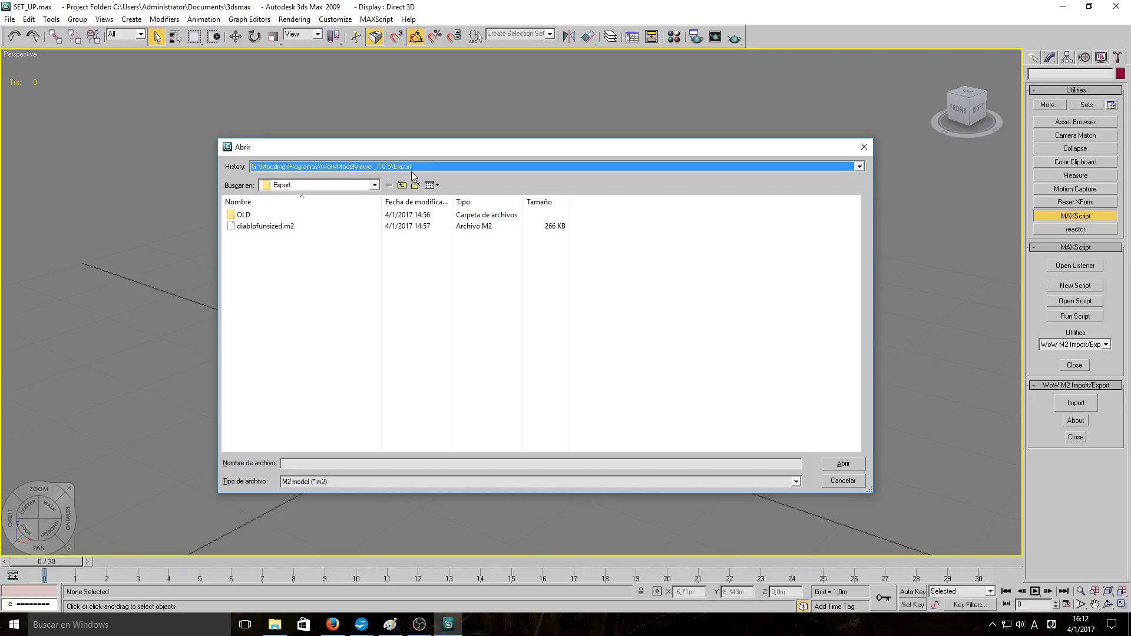
{"action": "left_click", "coordinate": [277, 226]}
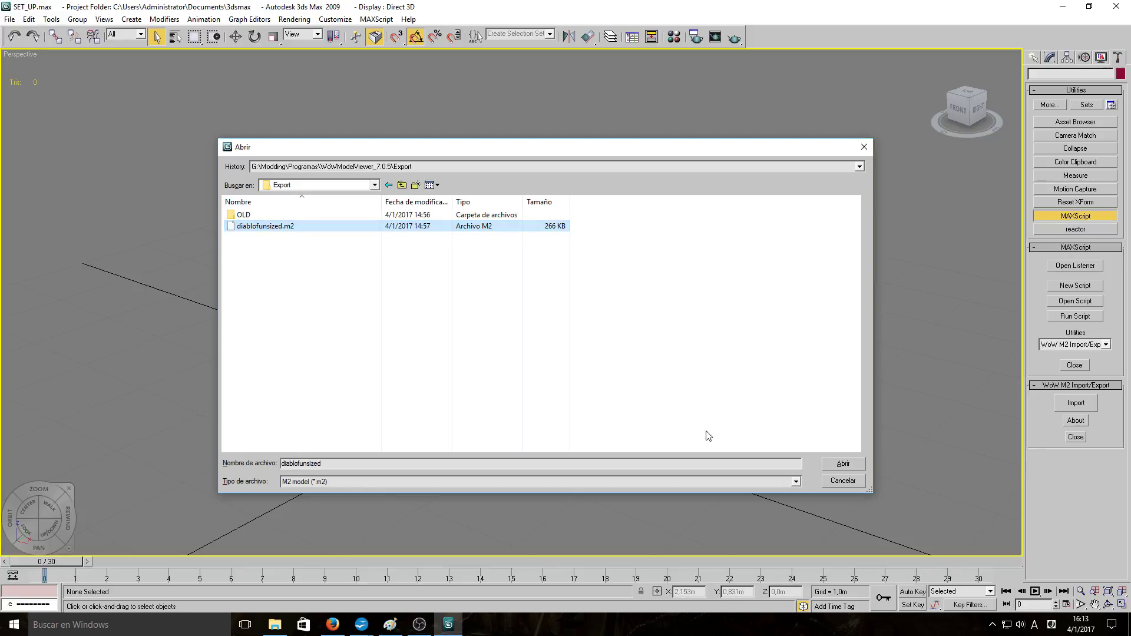
{"action": "left_click", "coordinate": [829, 462]}
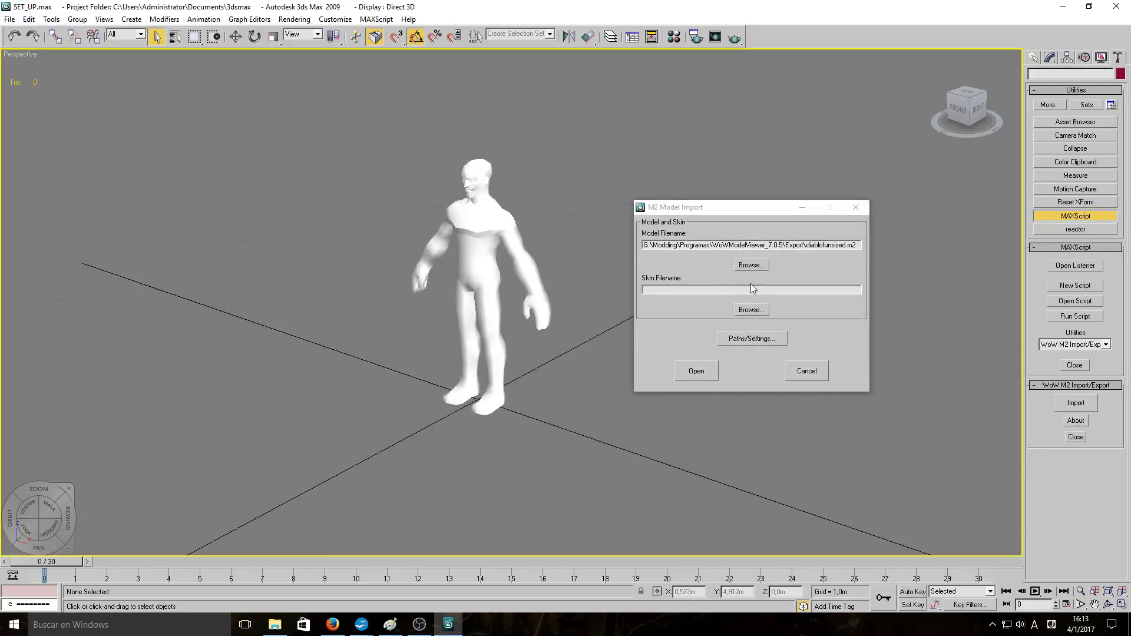
{"action": "left_click", "coordinate": [733, 310]}
{"action": "left_click", "coordinate": [289, 227]}
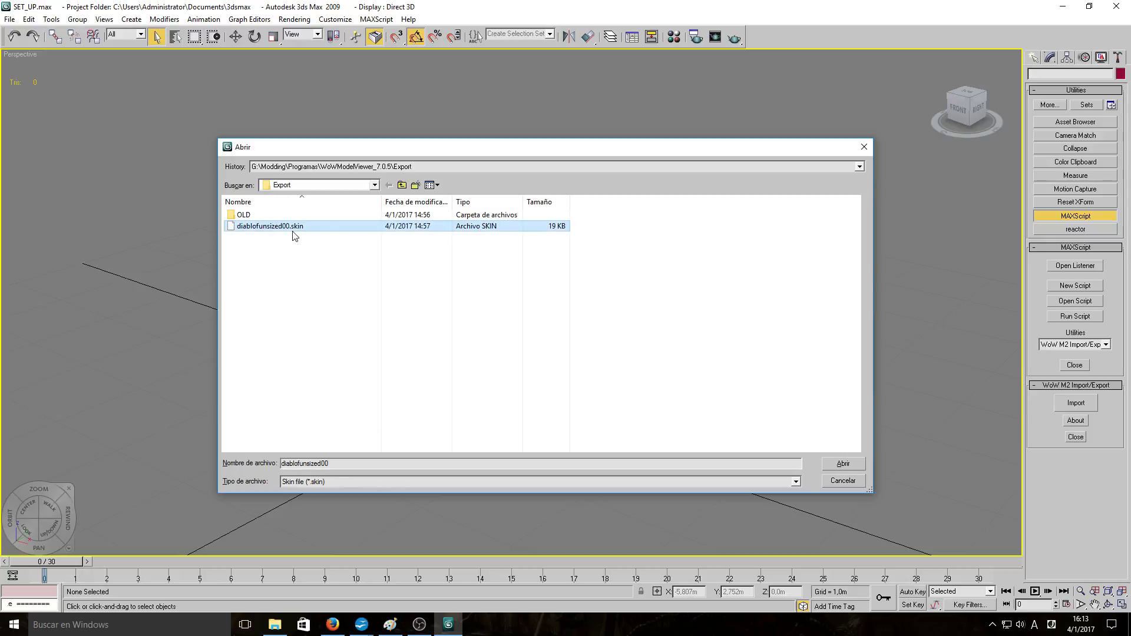
{"action": "left_click", "coordinate": [829, 464]}
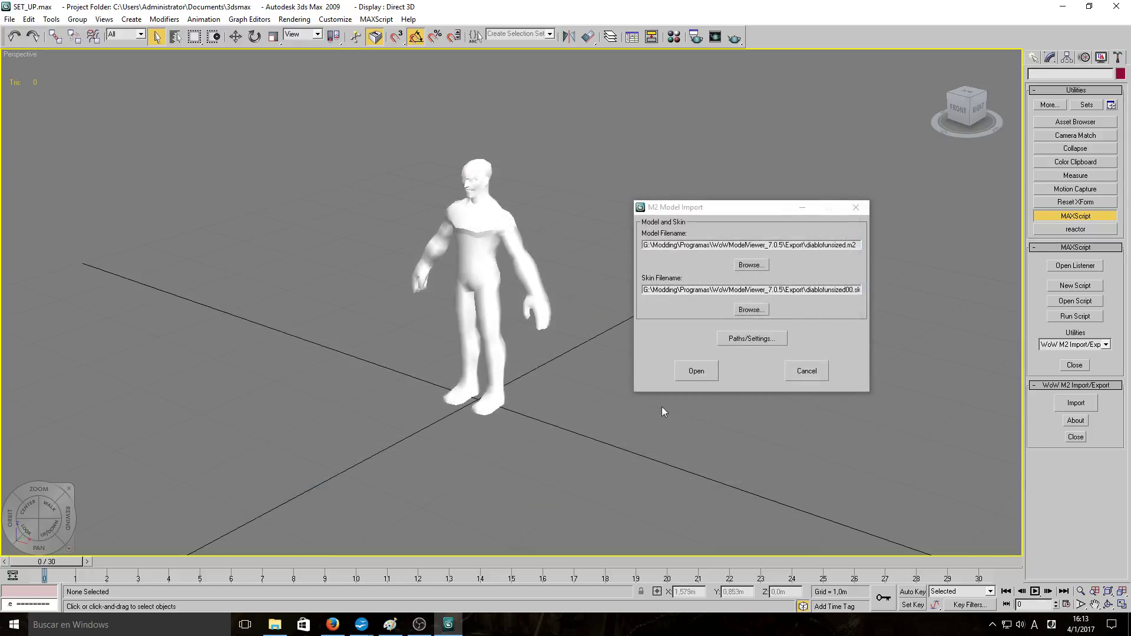
- Set the M3 scale to 0,5 in the M2 import settings and save them, continuing without a DBC path
{"action": "left_click", "coordinate": [756, 339]}
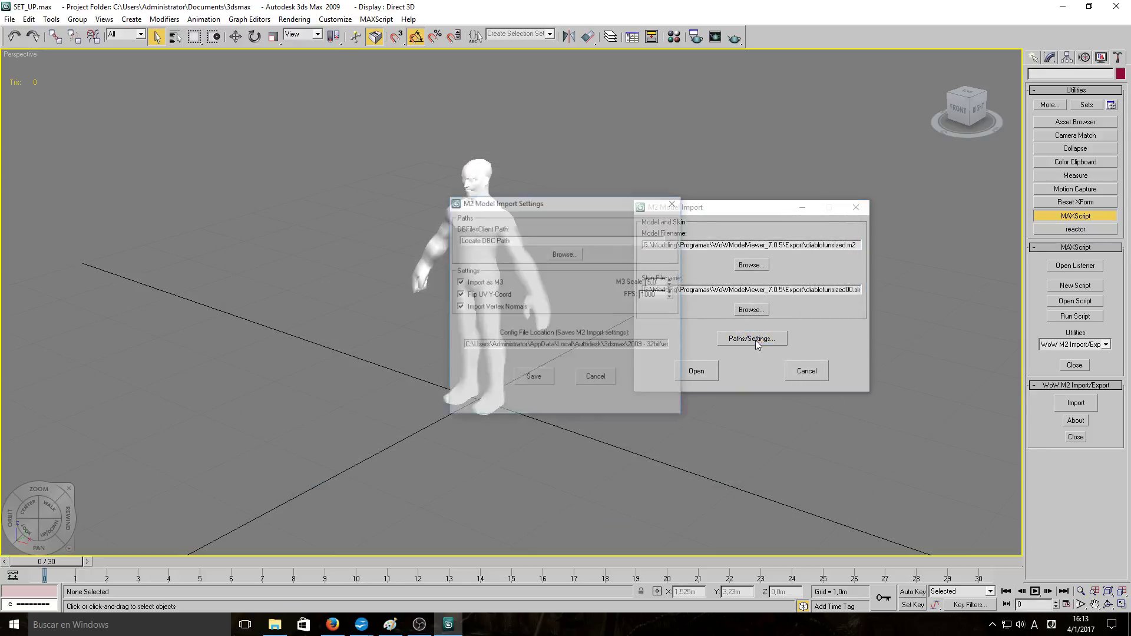
{"action": "left_click_drag", "start_coordinate": [571, 204], "coordinate": [479, 283]}
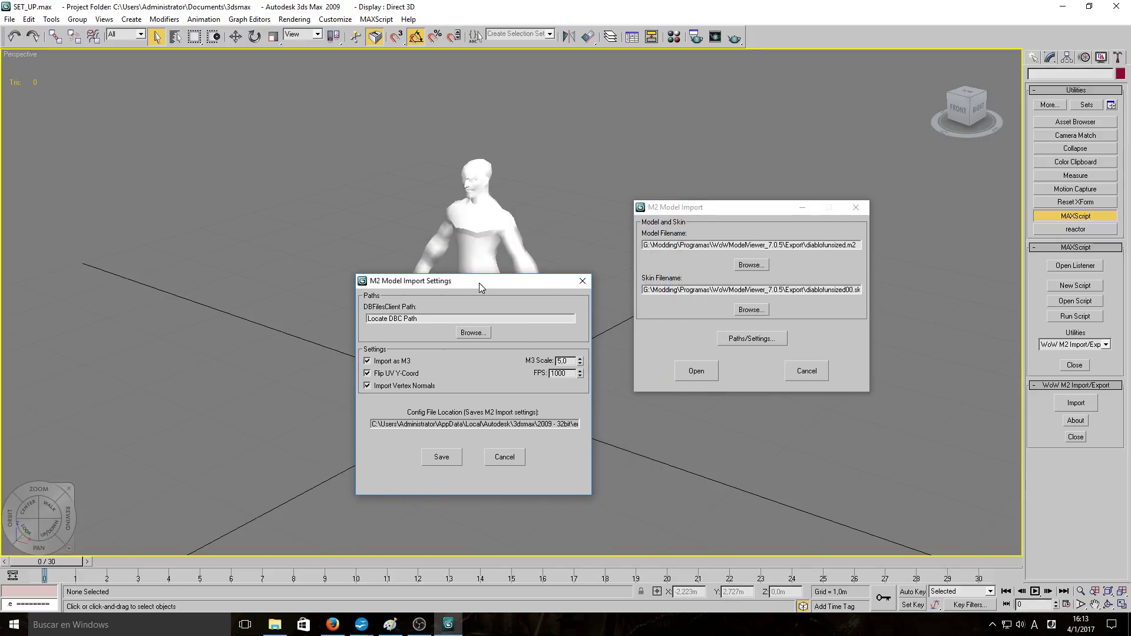
{"action": "left_click", "coordinate": [570, 361]}
{"action": "left_click_drag", "start_coordinate": [578, 361], "coordinate": [557, 360]}
{"action": "type", "text": "1,0"}
{"action": "left_click_drag", "start_coordinate": [571, 361], "coordinate": [556, 361]}
{"action": "type", "text": "0,5"}
{"action": "key", "text": "Return"}
{"action": "left_click", "coordinate": [436, 463]}
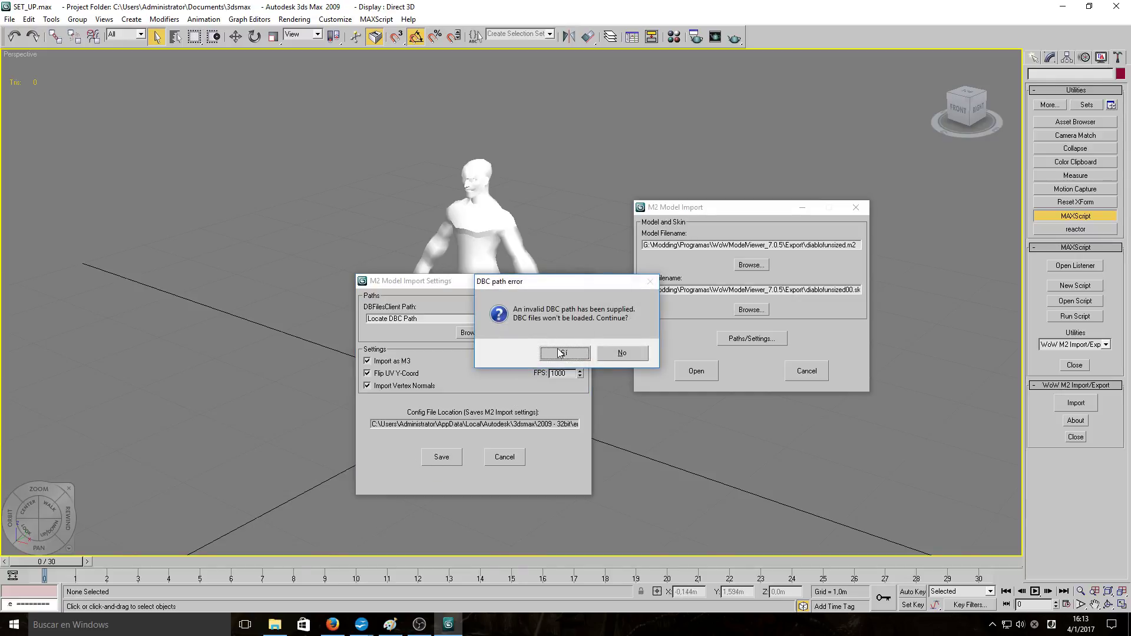
{"action": "left_click", "coordinate": [566, 353]}
- Review the M2 model's animation and geometry lists and import it with all meshes and animations checked
{"action": "left_click", "coordinate": [700, 373]}
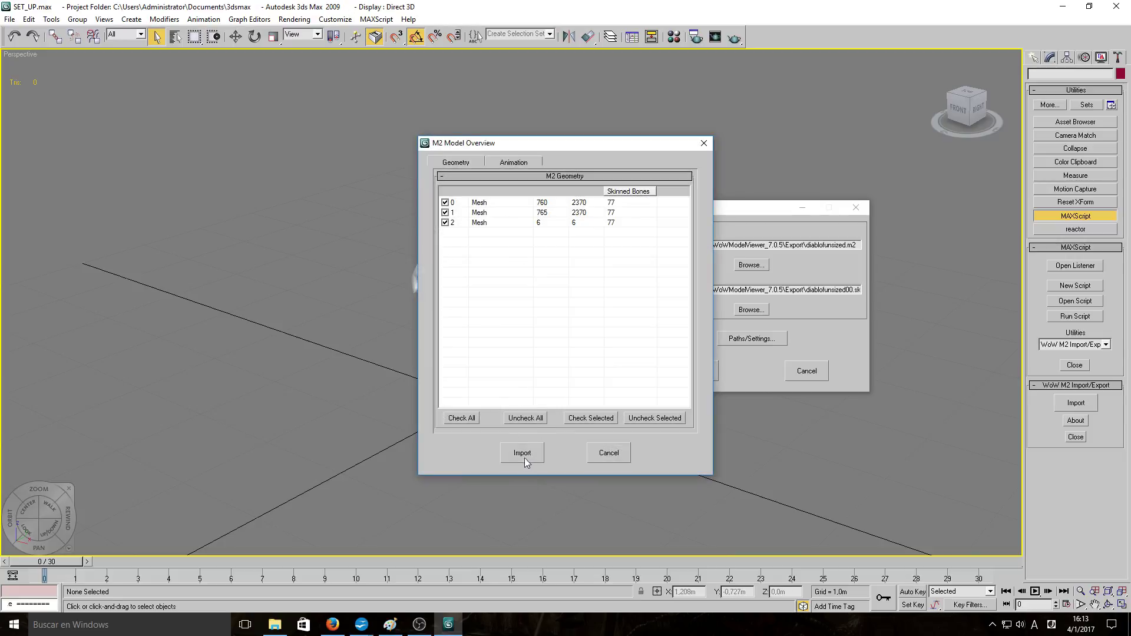
{"action": "left_click", "coordinate": [512, 162]}
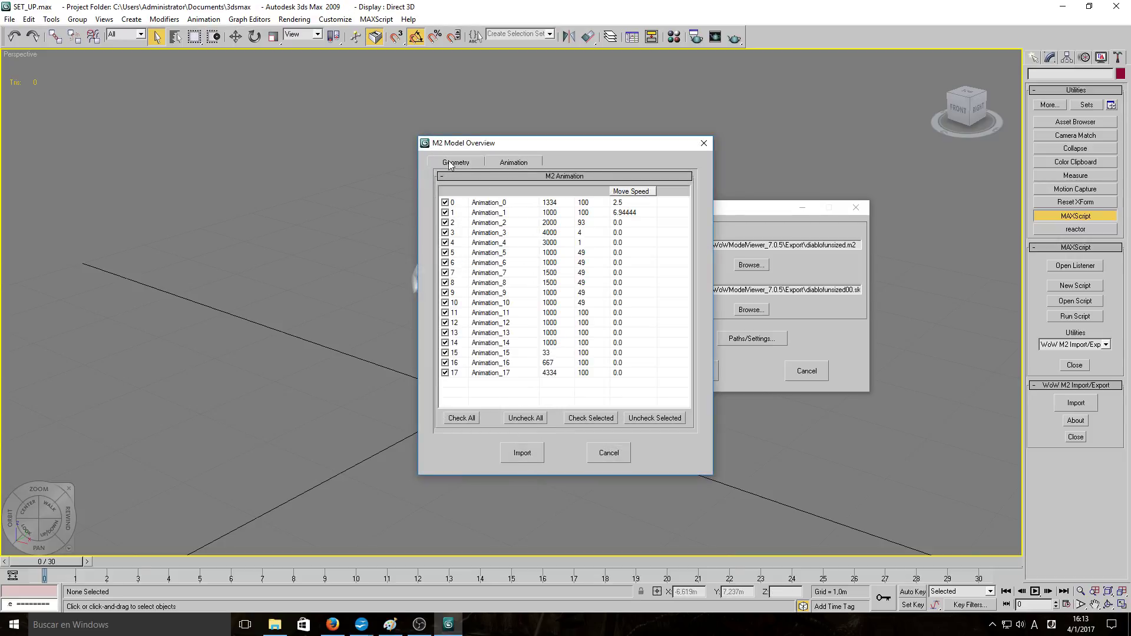
{"action": "left_click", "coordinate": [449, 162]}
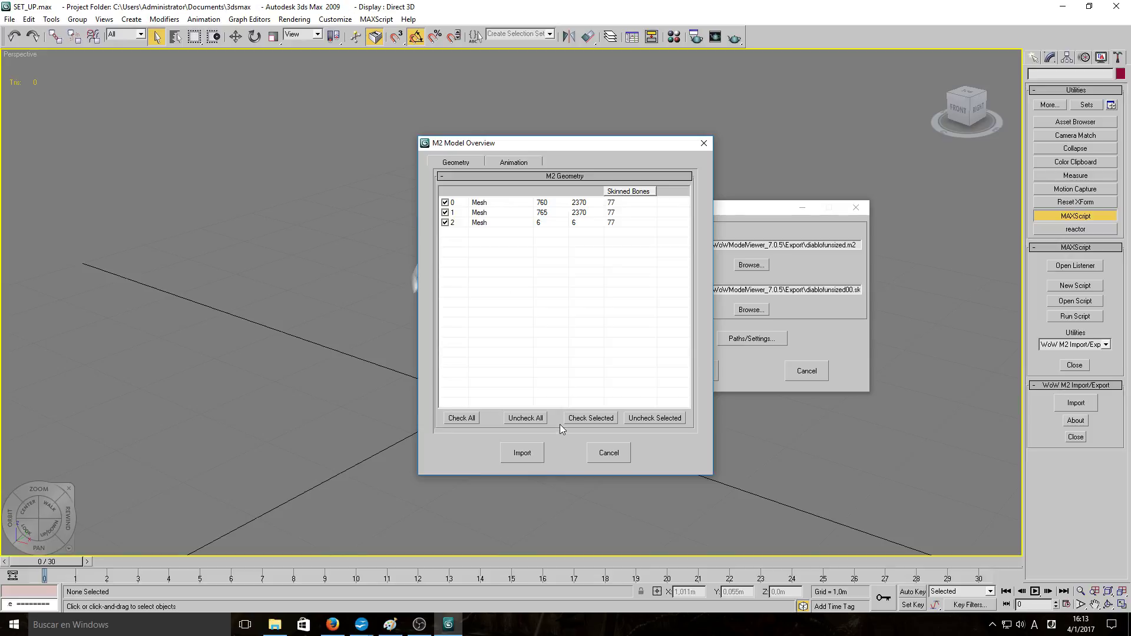
{"action": "left_click", "coordinate": [526, 452]}
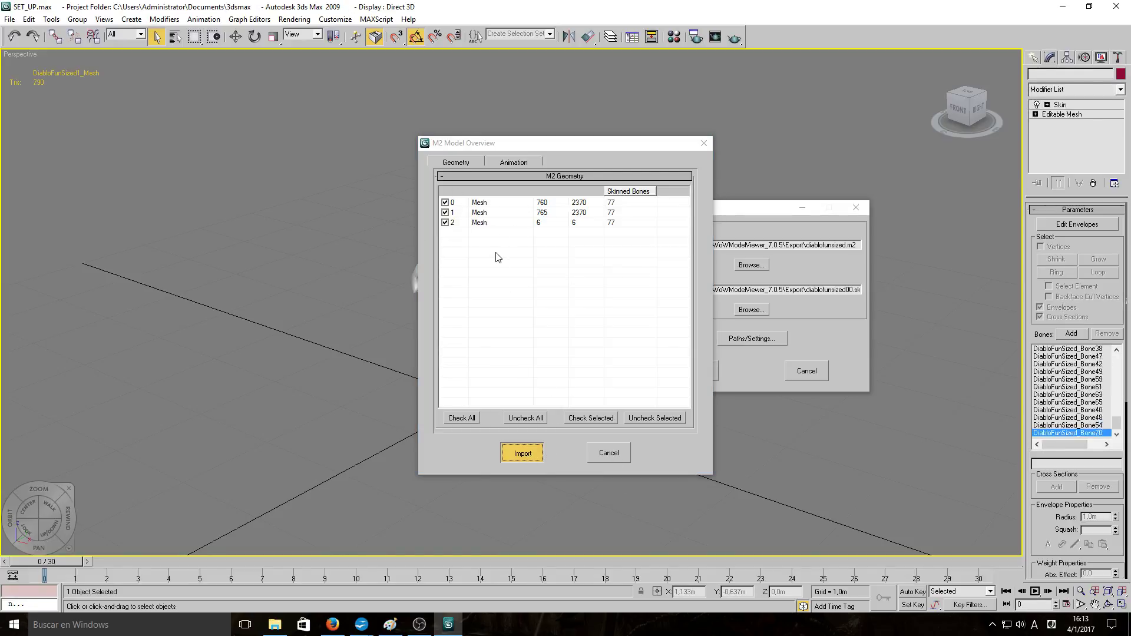
{"action": "left_click", "coordinate": [602, 355]}
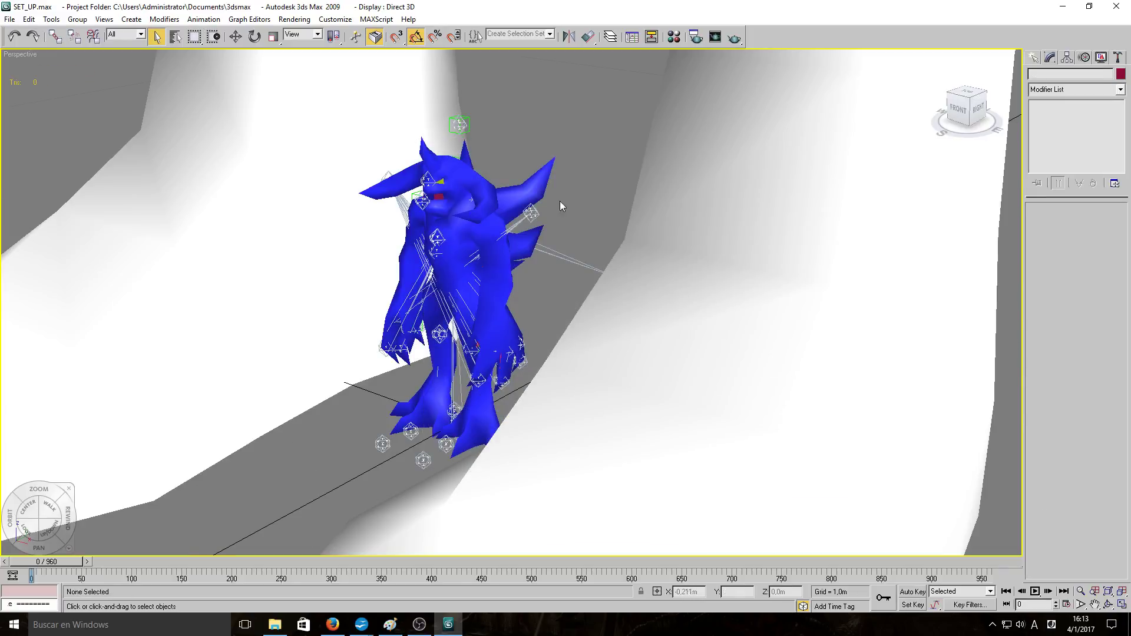
- Delete the undersized imported Diablo model and its bones at the white character's feet
{"action": "scroll", "coordinate": [627, 215], "scroll_direction": "down", "scroll_amount": 10}
{"action": "scroll", "coordinate": [623, 210], "scroll_direction": "down", "scroll_amount": 5}
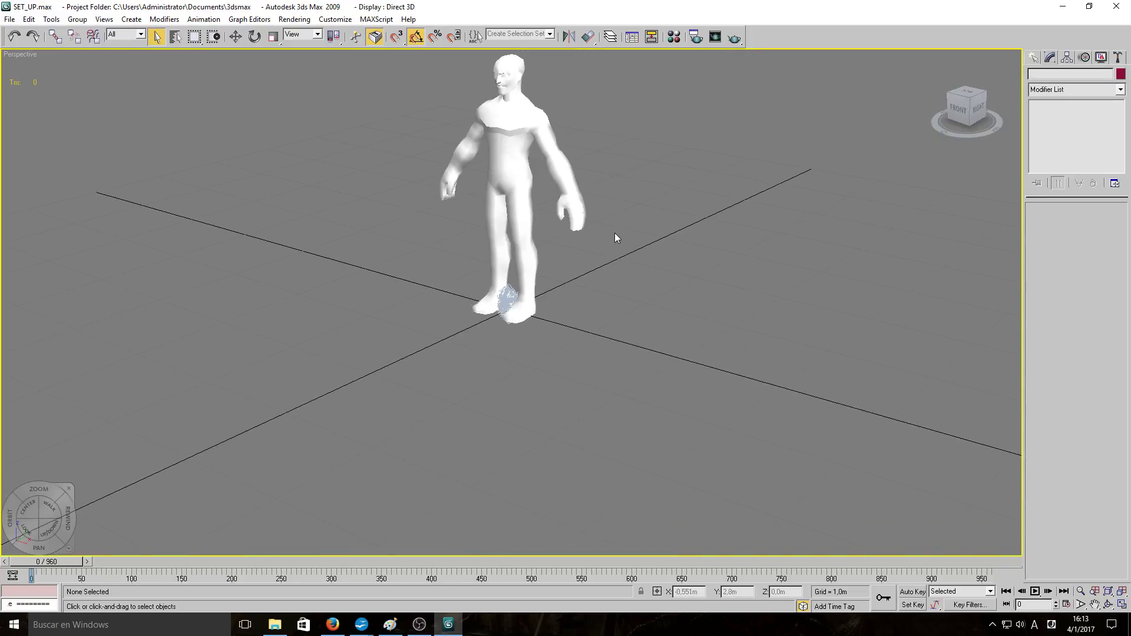
{"action": "middle_click_drag", "start_coordinate": [614, 233], "coordinate": [768, 191], "text": "alt"}
{"action": "scroll", "coordinate": [589, 345], "scroll_direction": "up", "scroll_amount": 5}
{"action": "scroll", "coordinate": [747, 214], "scroll_direction": "down", "scroll_amount": 4}
{"action": "left_click_drag", "start_coordinate": [387, 246], "coordinate": [728, 436]}
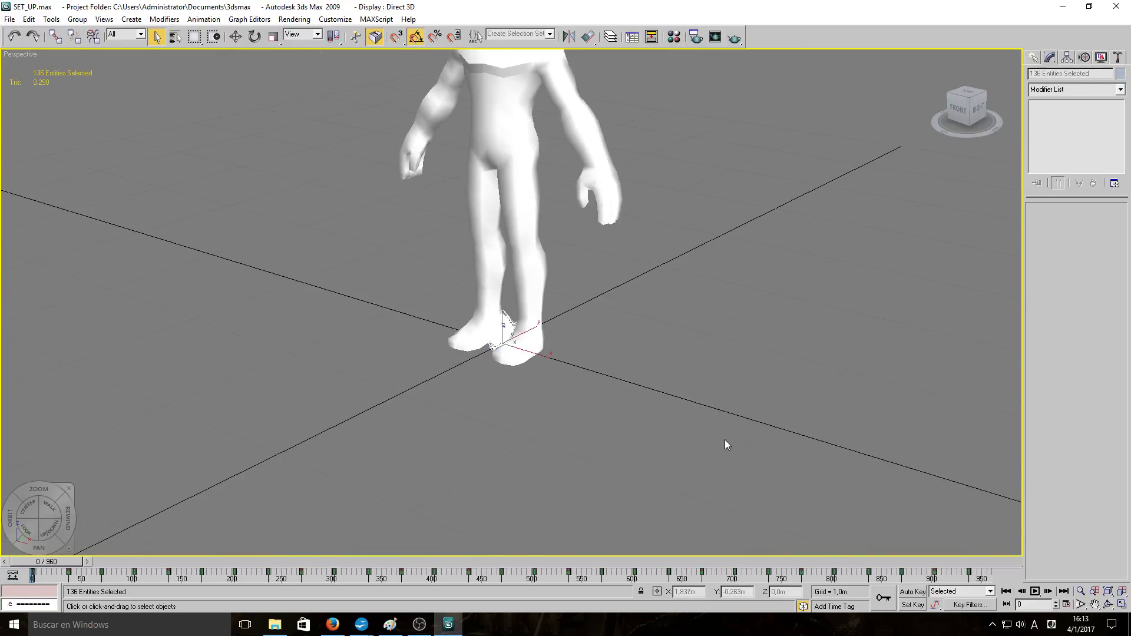
{"action": "left_click", "coordinate": [719, 303]}
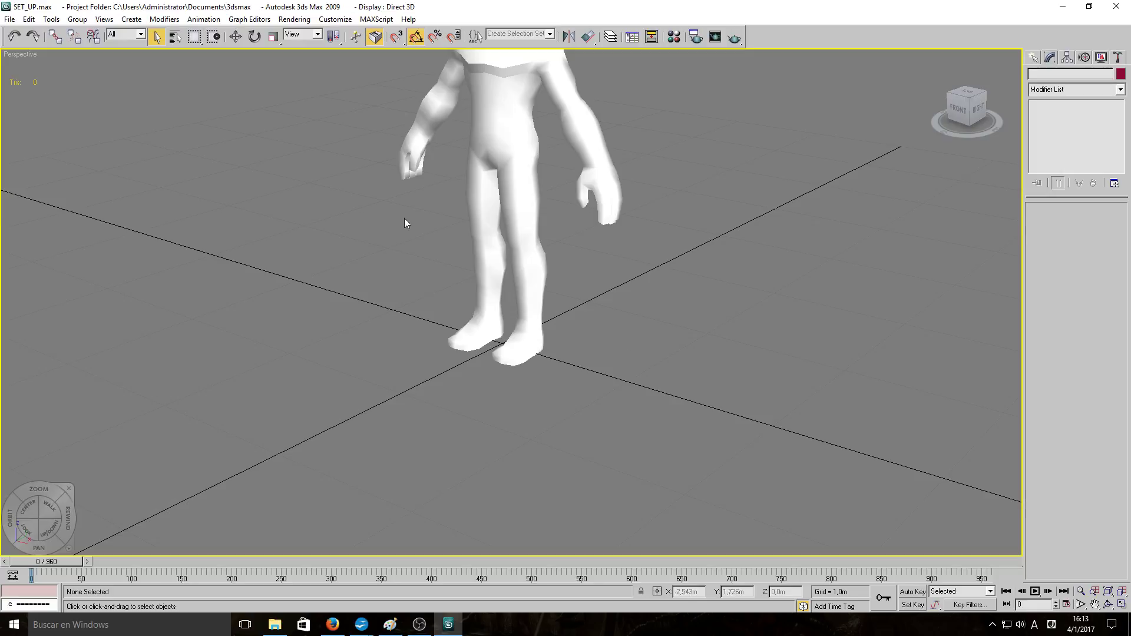
- Reopen the M2 importer and load diablofunsized.m2 with the skin file diablofunsized00.skin
{"action": "left_click", "coordinate": [1117, 58]}
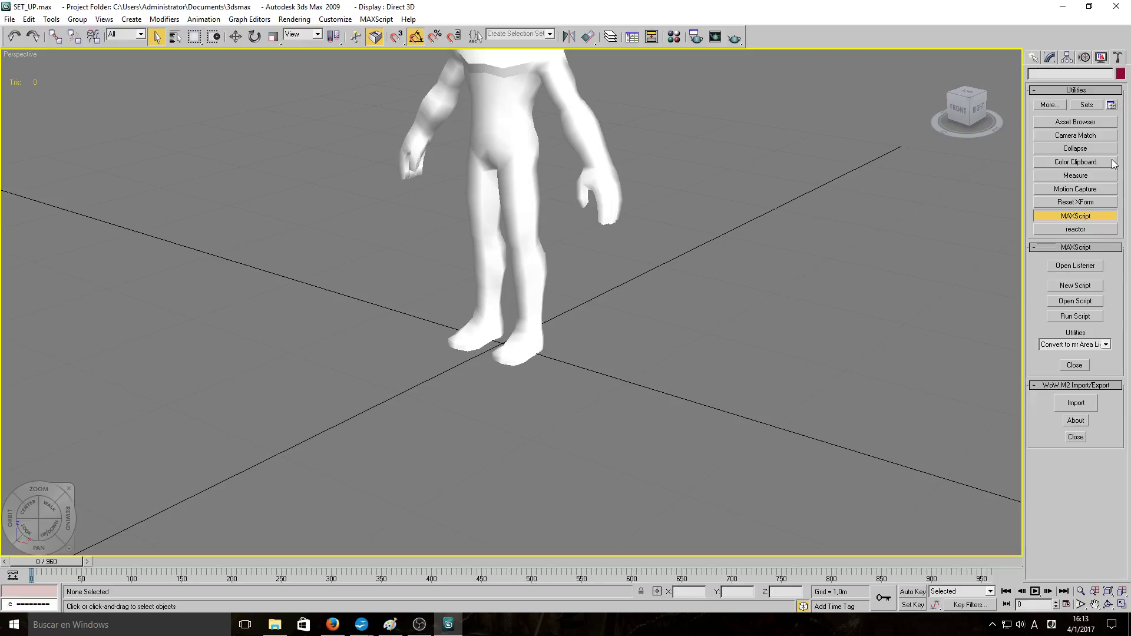
{"action": "left_click", "coordinate": [1076, 403]}
{"action": "left_click", "coordinate": [564, 275]}
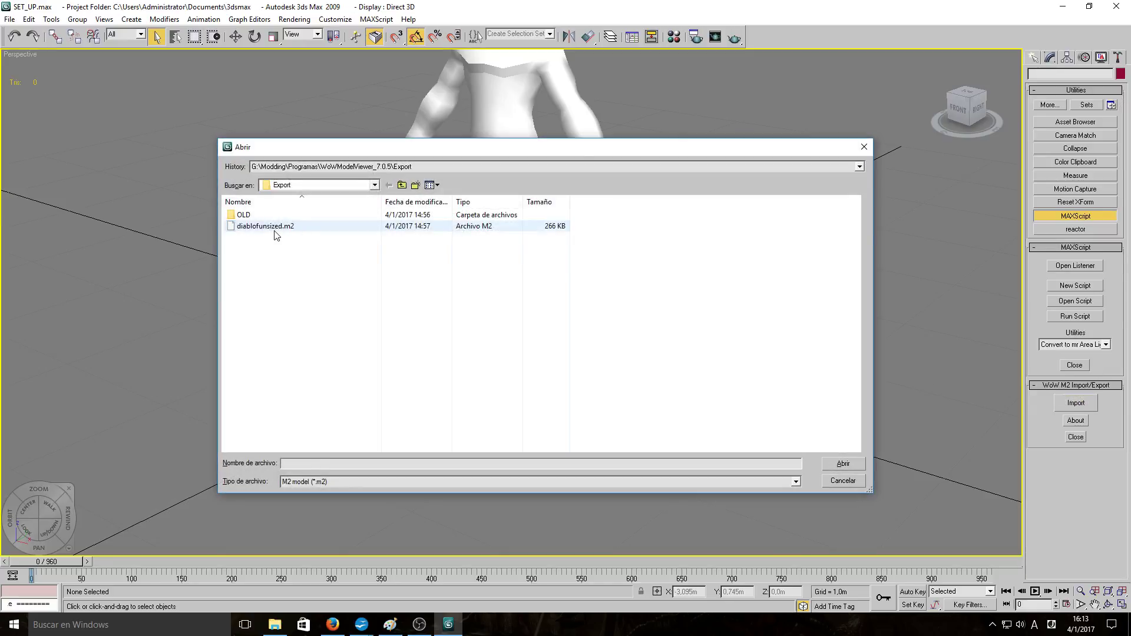
{"action": "double_click", "coordinate": [274, 232]}
{"action": "left_click", "coordinate": [554, 319]}
{"action": "double_click", "coordinate": [256, 231]}
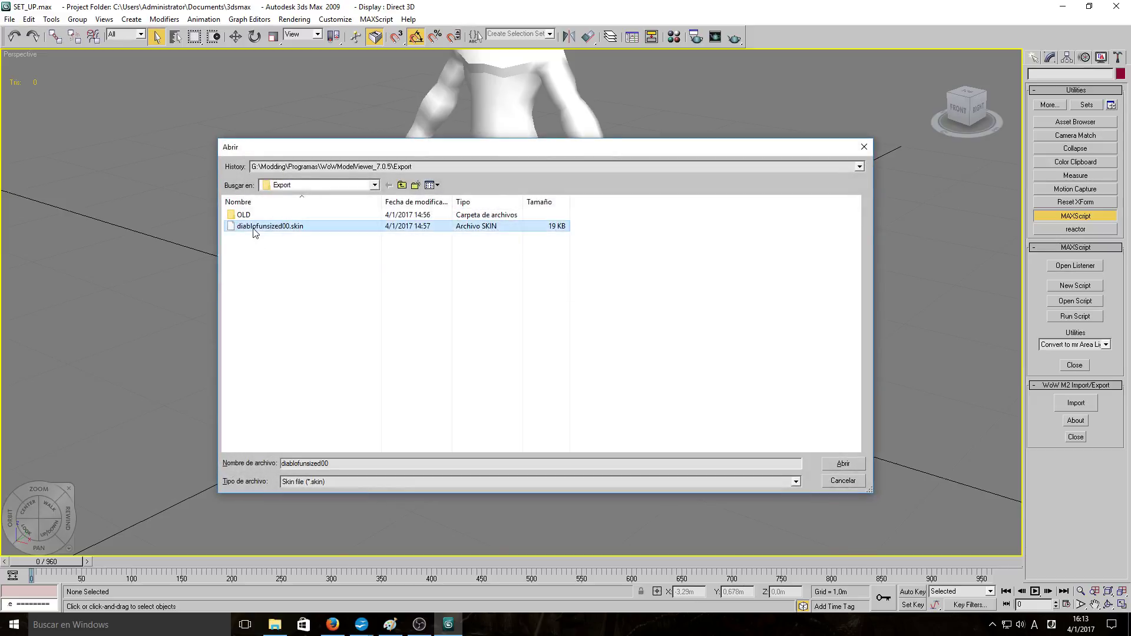
- Set the M3 scale to 5 in the import settings and save them, continuing without a DBC path
{"action": "left_click", "coordinate": [564, 348]}
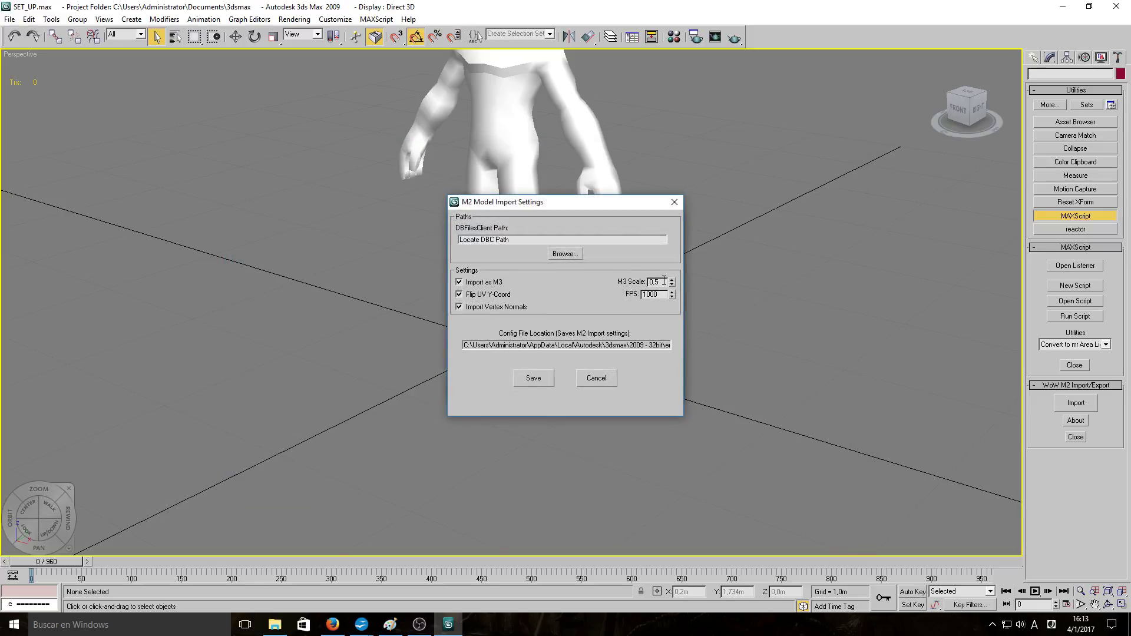
{"action": "left_click_drag", "start_coordinate": [604, 203], "coordinate": [854, 202]}
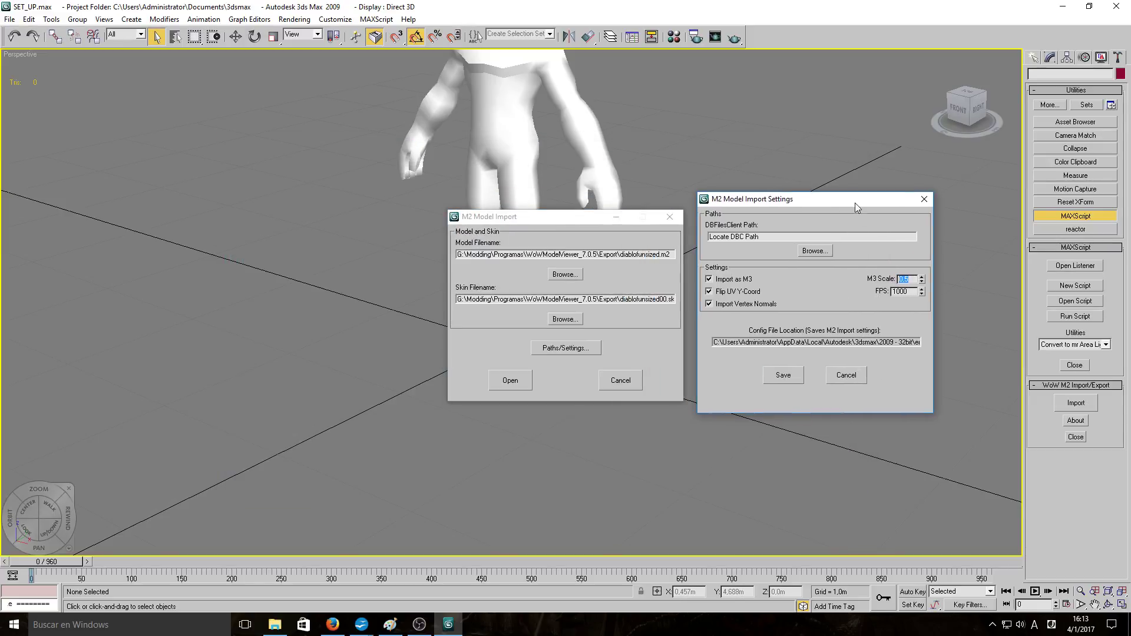
{"action": "type", "text": "5"}
{"action": "left_click", "coordinate": [782, 375]}
{"action": "left_click", "coordinate": [579, 354]}
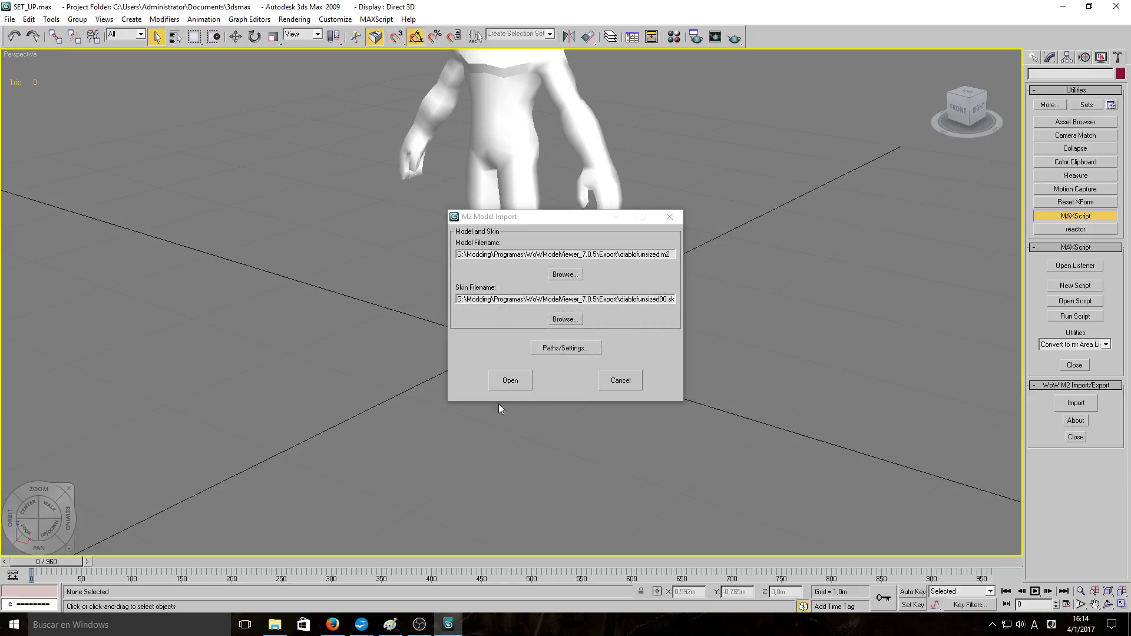
- Import the Diablo model with all three meshes and close the import report
{"action": "left_click", "coordinate": [510, 381]}
{"action": "left_click", "coordinate": [515, 453]}
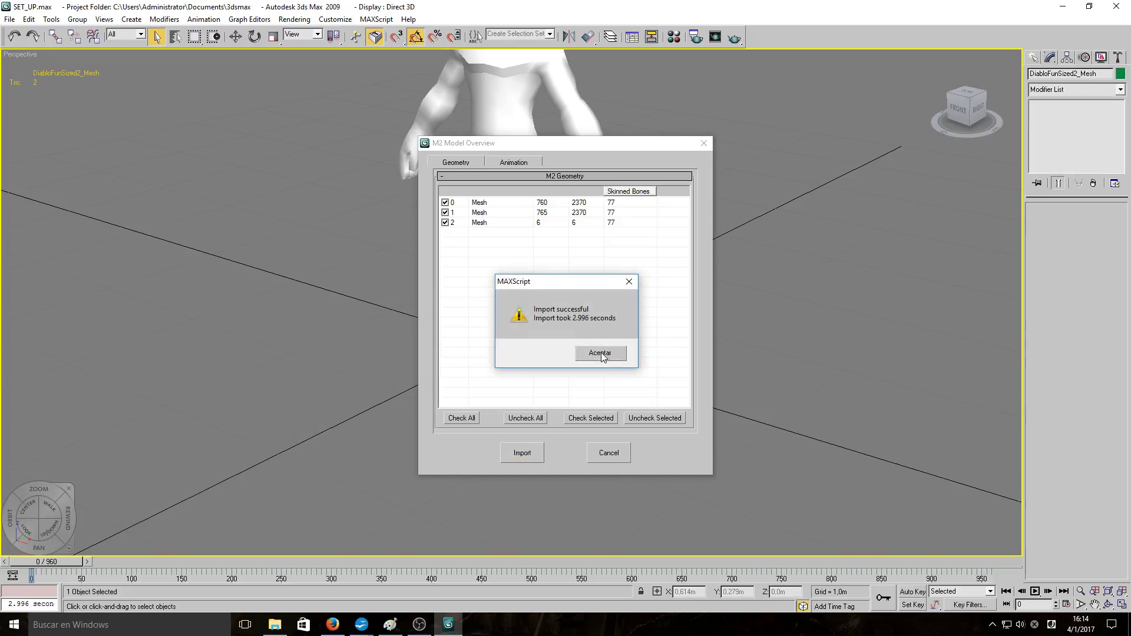
{"action": "left_click", "coordinate": [599, 352]}
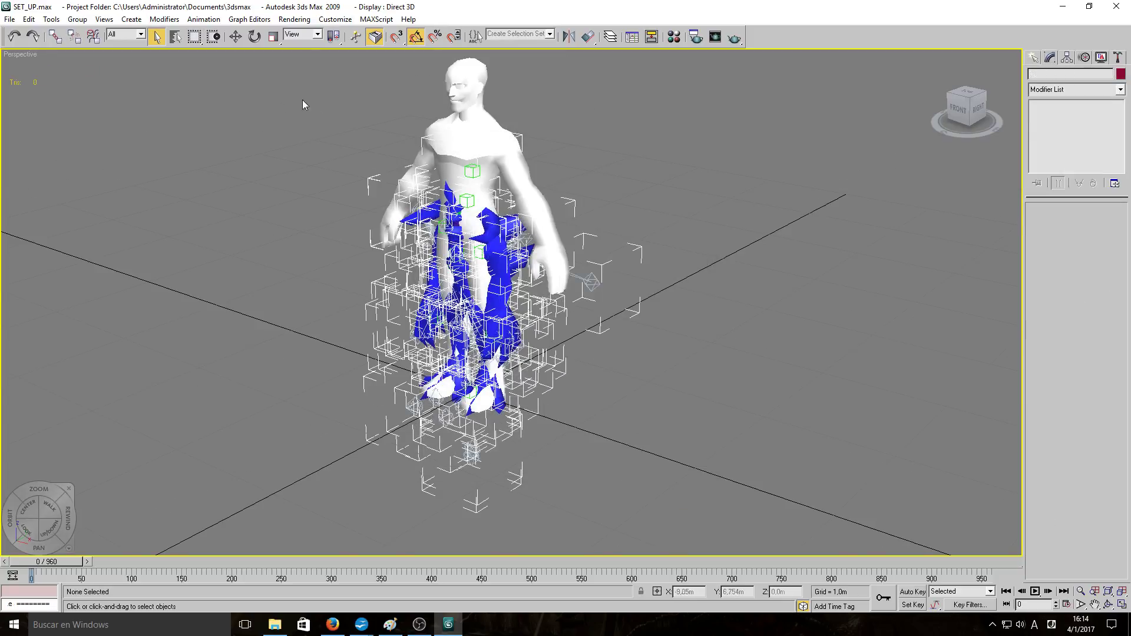
- Select the imported Diablo model with its bones, and hide the bone objects and helpers by category
{"action": "left_click_drag", "start_coordinate": [283, 93], "coordinate": [657, 459]}
{"action": "key", "text": "z"}
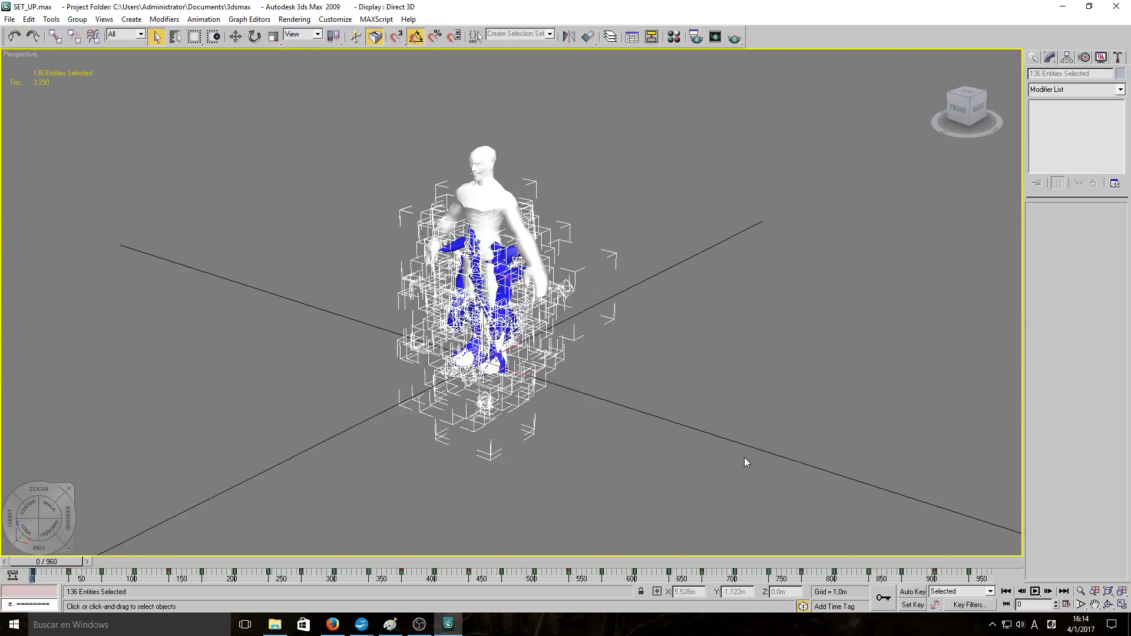
{"action": "left_click_drag", "start_coordinate": [303, 122], "coordinate": [738, 478]}
{"action": "key", "text": "z"}
{"action": "scroll", "coordinate": [678, 389], "scroll_direction": "up", "scroll_amount": 3}
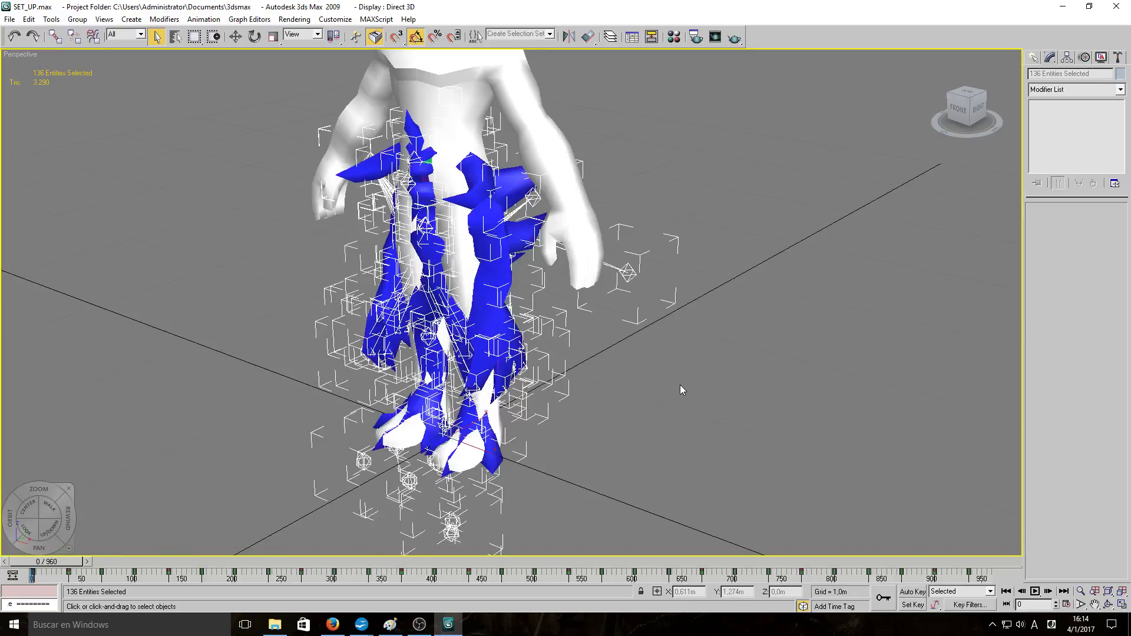
{"action": "scroll", "coordinate": [679, 384], "scroll_direction": "down", "scroll_amount": 3}
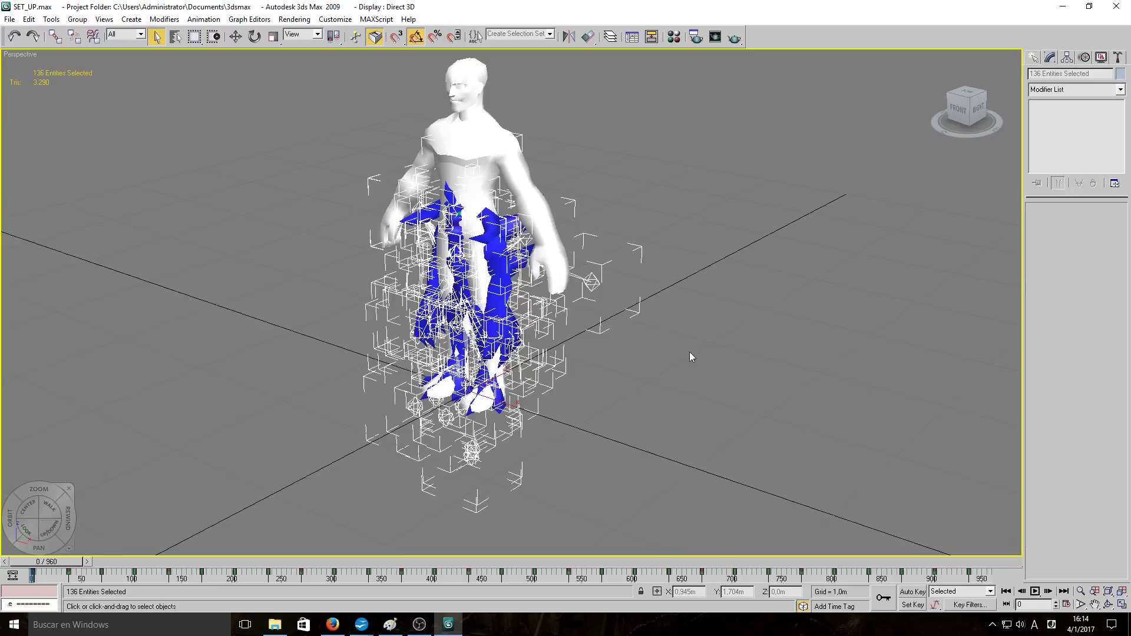
{"action": "scroll", "coordinate": [681, 339], "scroll_direction": "down", "scroll_amount": 1}
{"action": "scroll", "coordinate": [676, 331], "scroll_direction": "up", "scroll_amount": 1}
{"action": "left_click", "coordinate": [1120, 57]}
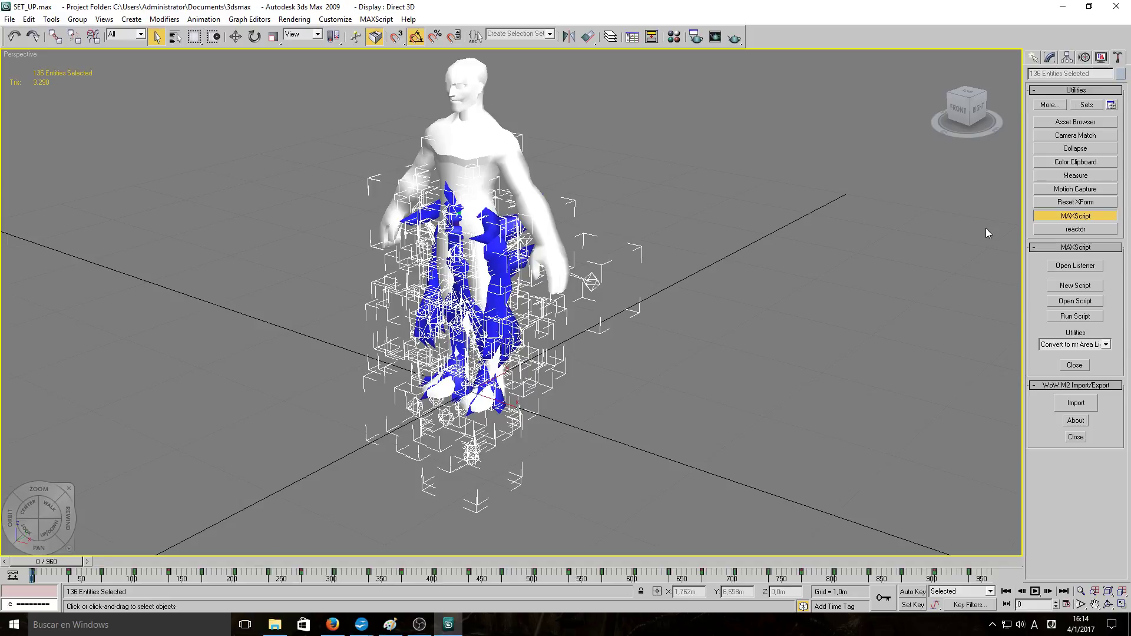
{"action": "left_click", "coordinate": [1100, 58]}
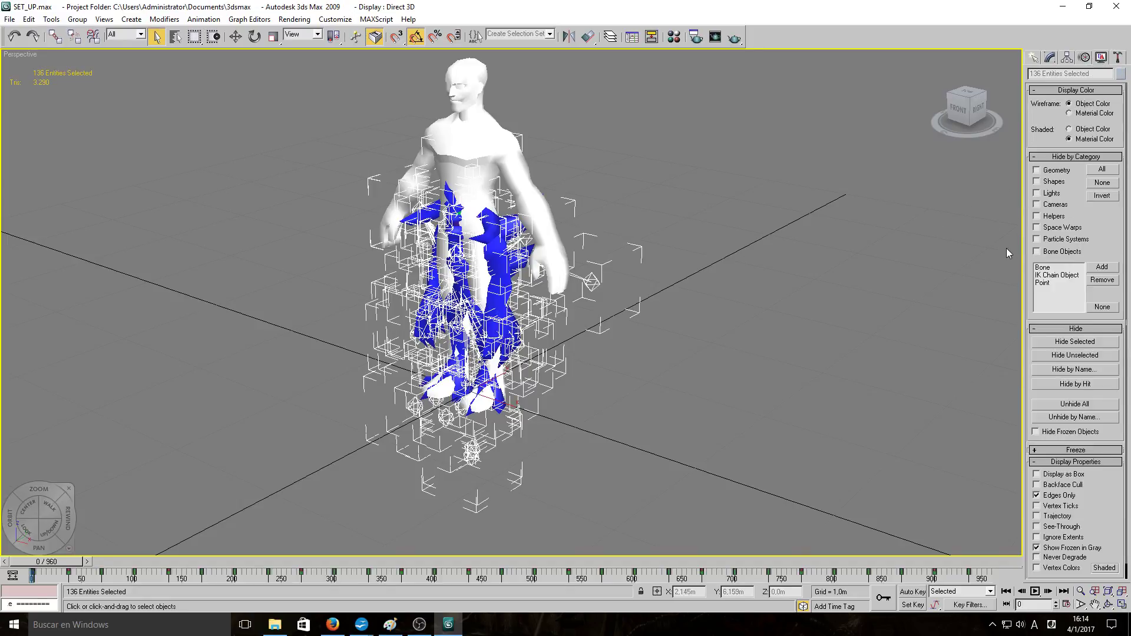
{"action": "left_click", "coordinate": [1037, 252]}
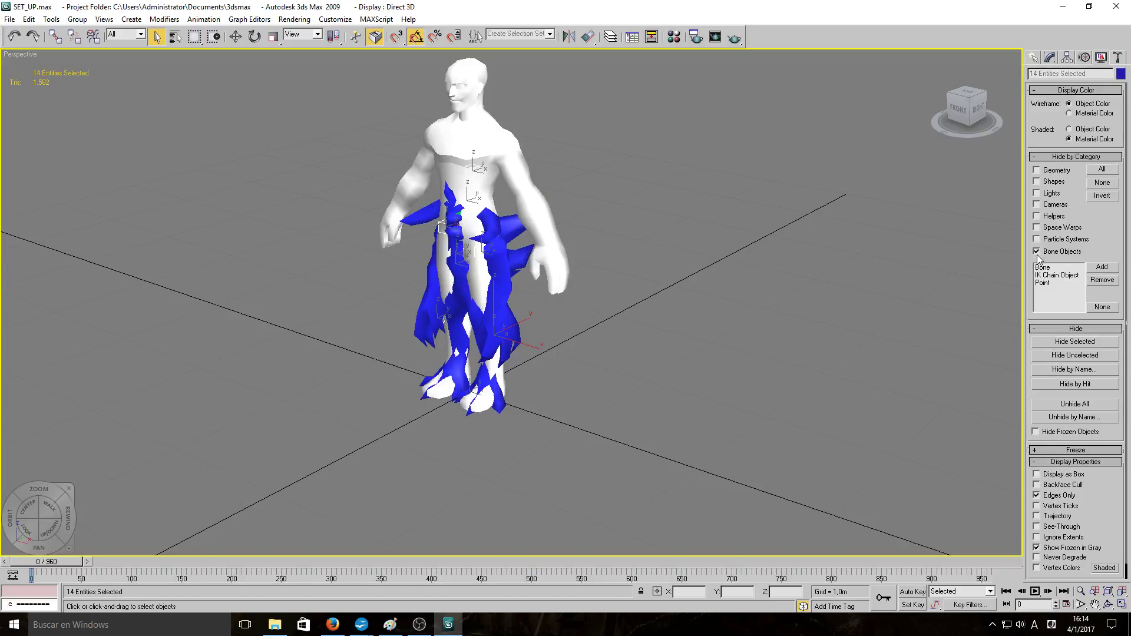
{"action": "left_click", "coordinate": [1037, 216]}
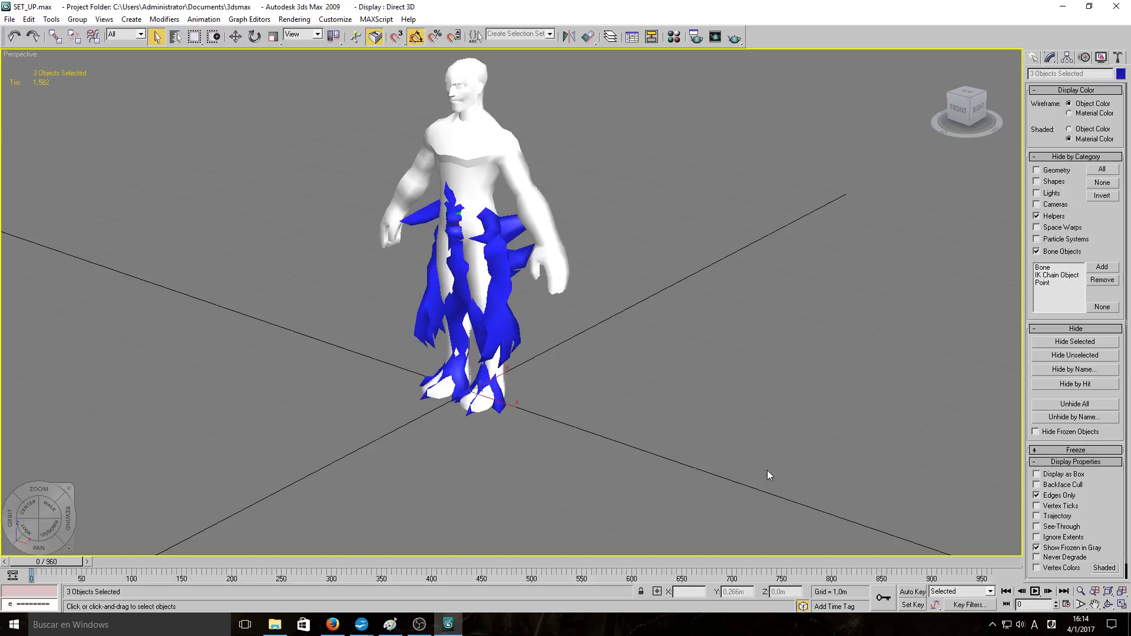
- Move the Diablo meshes beside the white reference character and compare their sizes from the front
{"action": "left_click", "coordinate": [235, 37]}
{"action": "left_click_drag", "start_coordinate": [501, 269], "coordinate": [681, 335]}
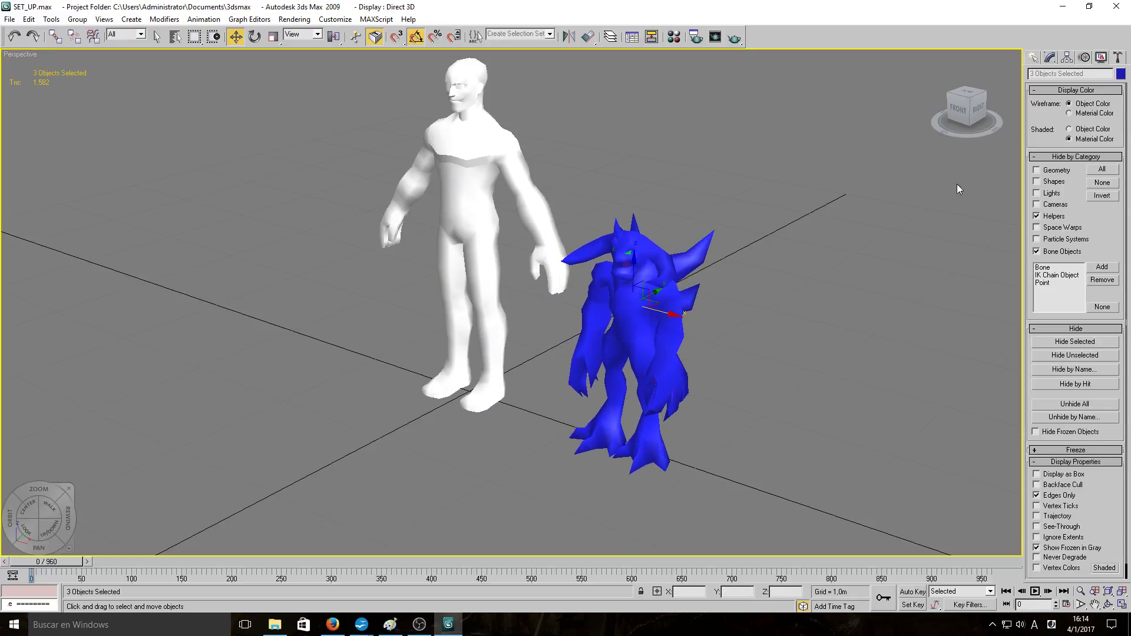
{"action": "left_click", "coordinate": [957, 110]}
{"action": "middle_click_drag", "start_coordinate": [863, 255], "coordinate": [837, 319]}
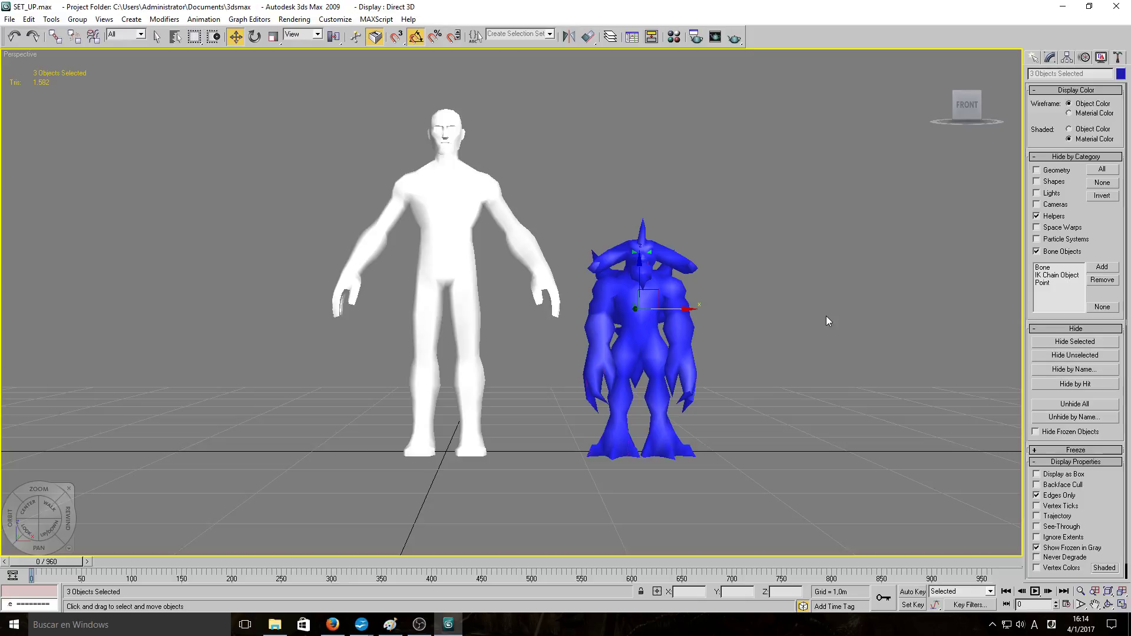
{"action": "left_click", "coordinate": [826, 317]}
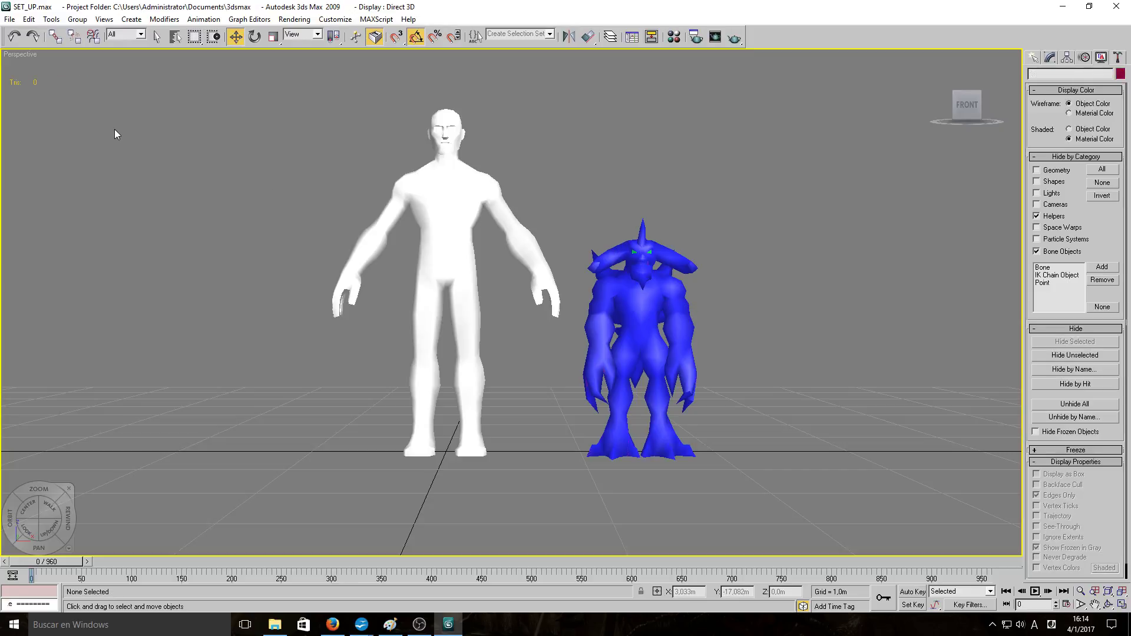
- Start a new scene with the New All option, discarding the changes to the current scene
{"action": "left_click", "coordinate": [10, 19]}
{"action": "left_click", "coordinate": [39, 46]}
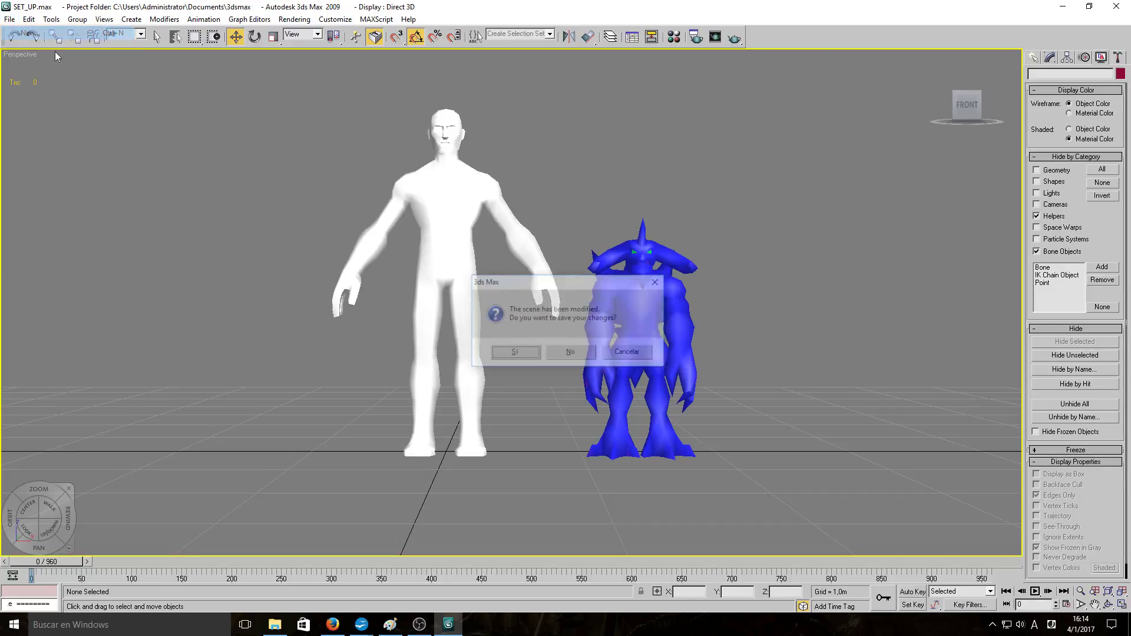
{"action": "left_click", "coordinate": [565, 353]}
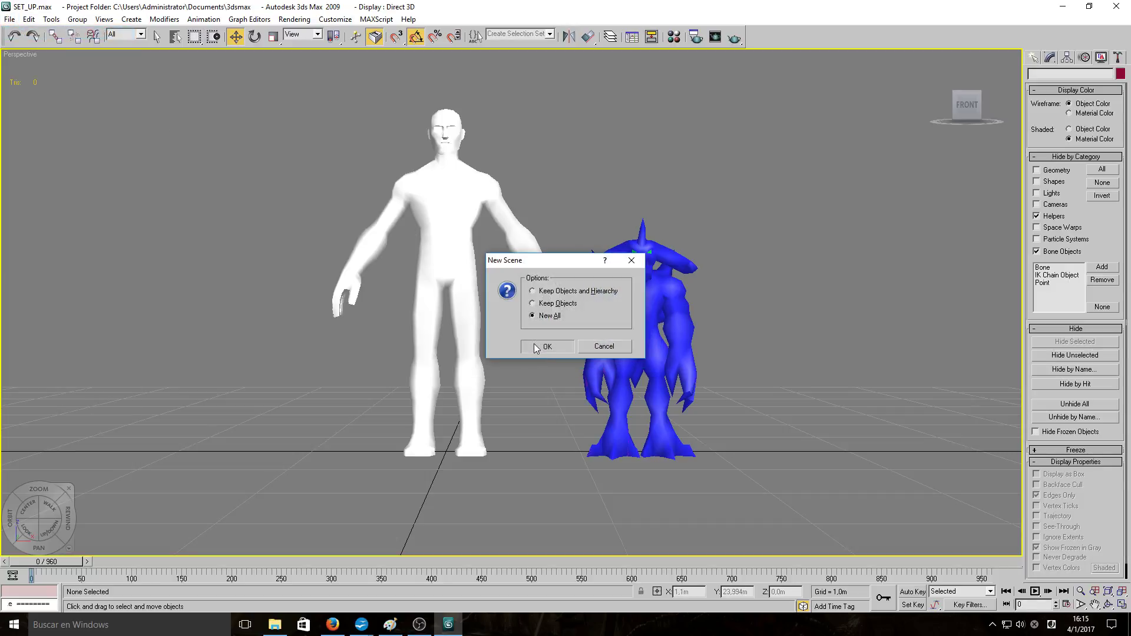
{"action": "left_click", "coordinate": [526, 353]}
{"action": "middle_click_drag", "start_coordinate": [664, 280], "coordinate": [702, 288]}
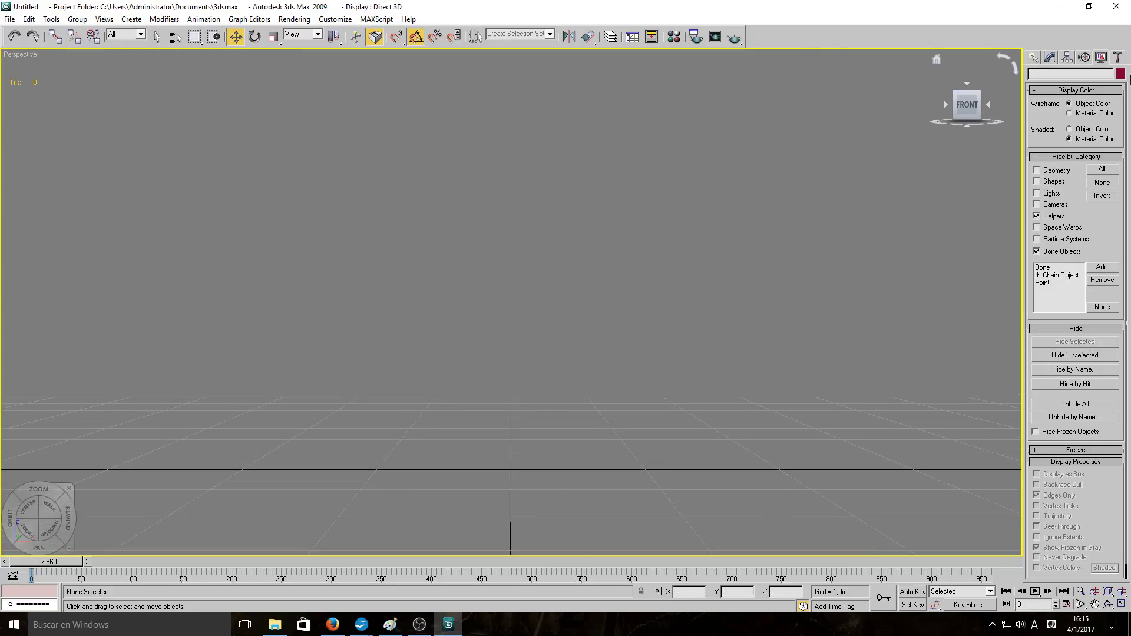
- Import diablofunsized.m2 with the skin file diablofunsized00.skin and all three meshes into the new scene
{"action": "left_click", "coordinate": [1119, 59]}
{"action": "left_click", "coordinate": [1087, 406]}
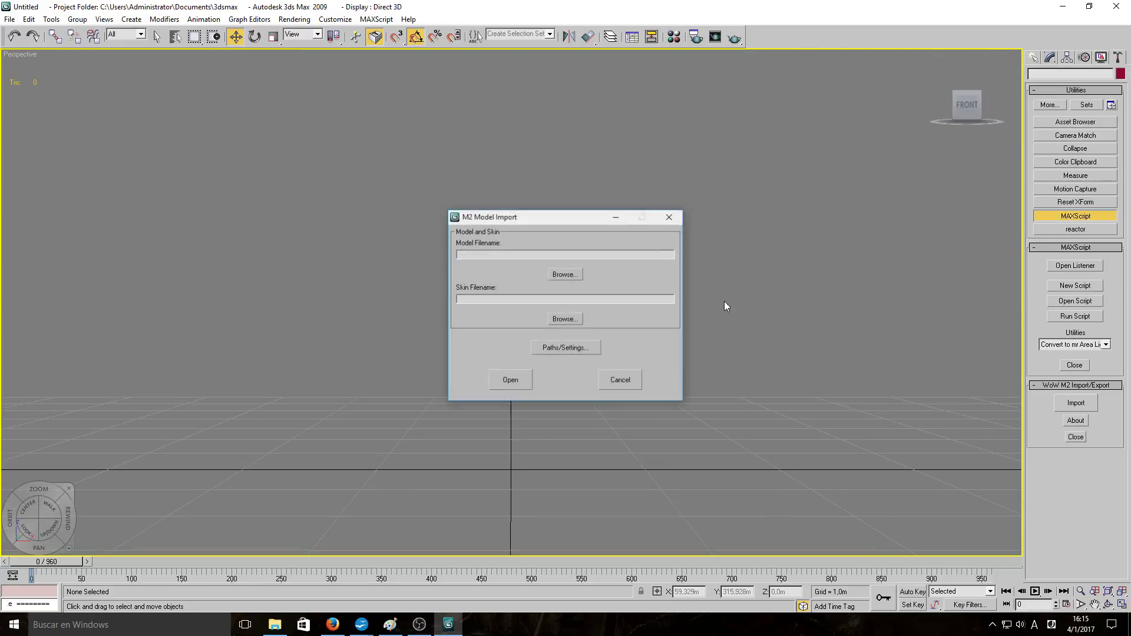
{"action": "left_click", "coordinate": [548, 272]}
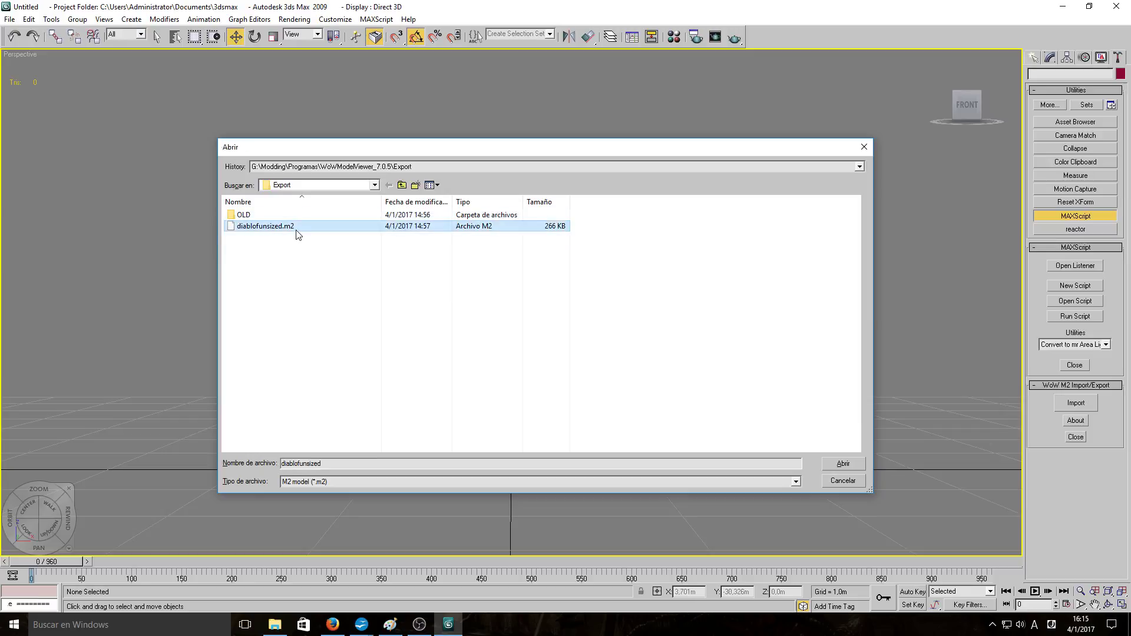
{"action": "double_click", "coordinate": [298, 228]}
{"action": "left_click", "coordinate": [567, 323]}
{"action": "double_click", "coordinate": [312, 228]}
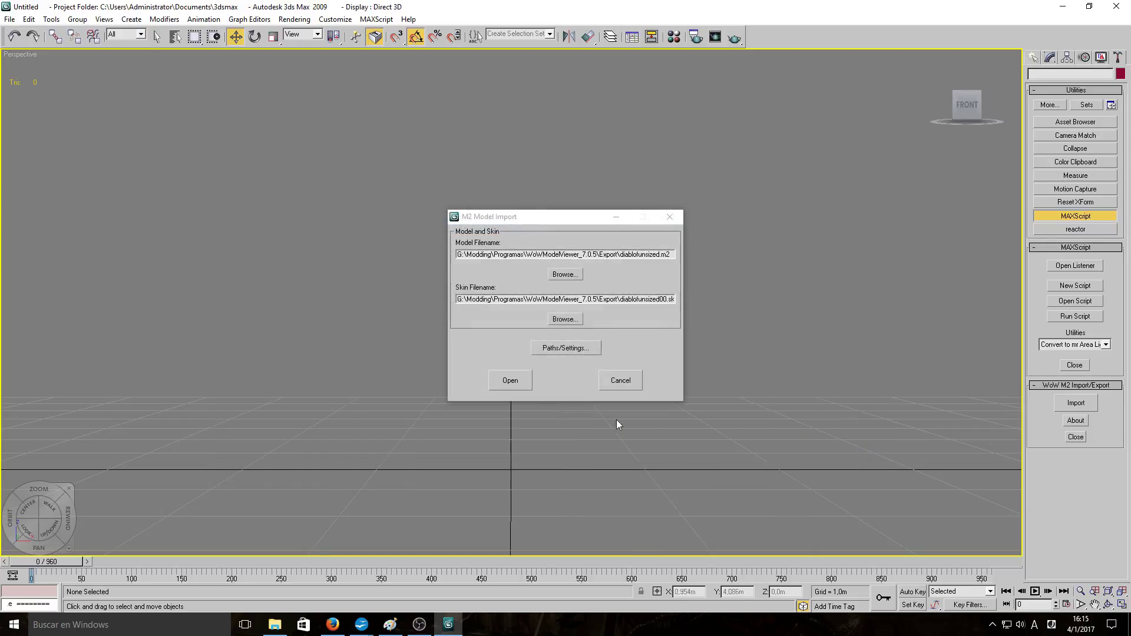
{"action": "left_click", "coordinate": [530, 378]}
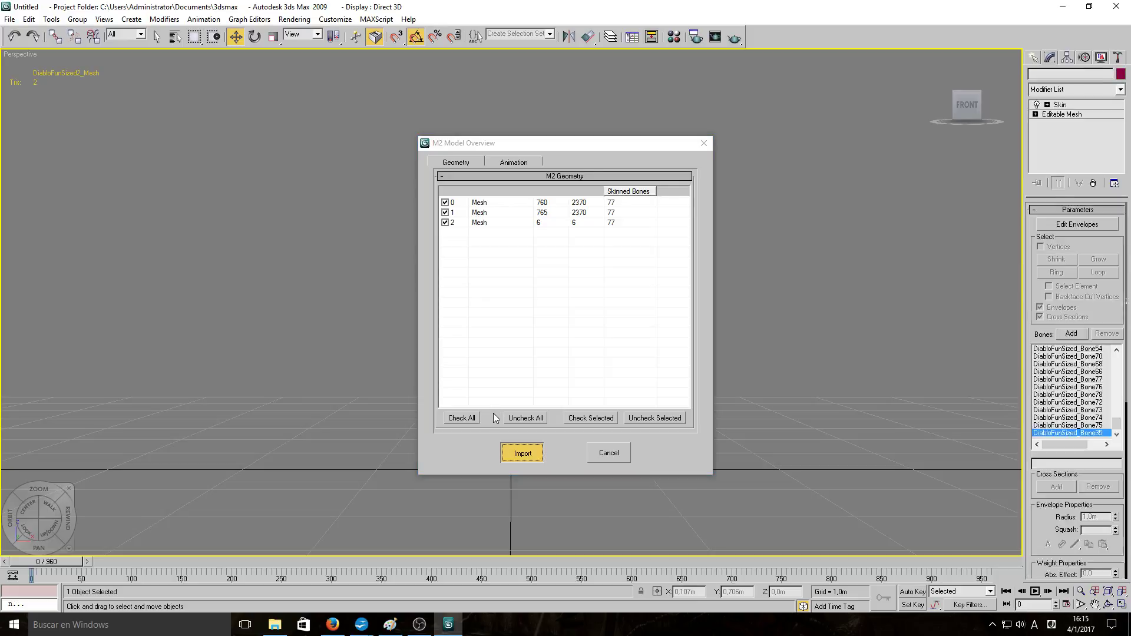
{"action": "left_click", "coordinate": [600, 353]}
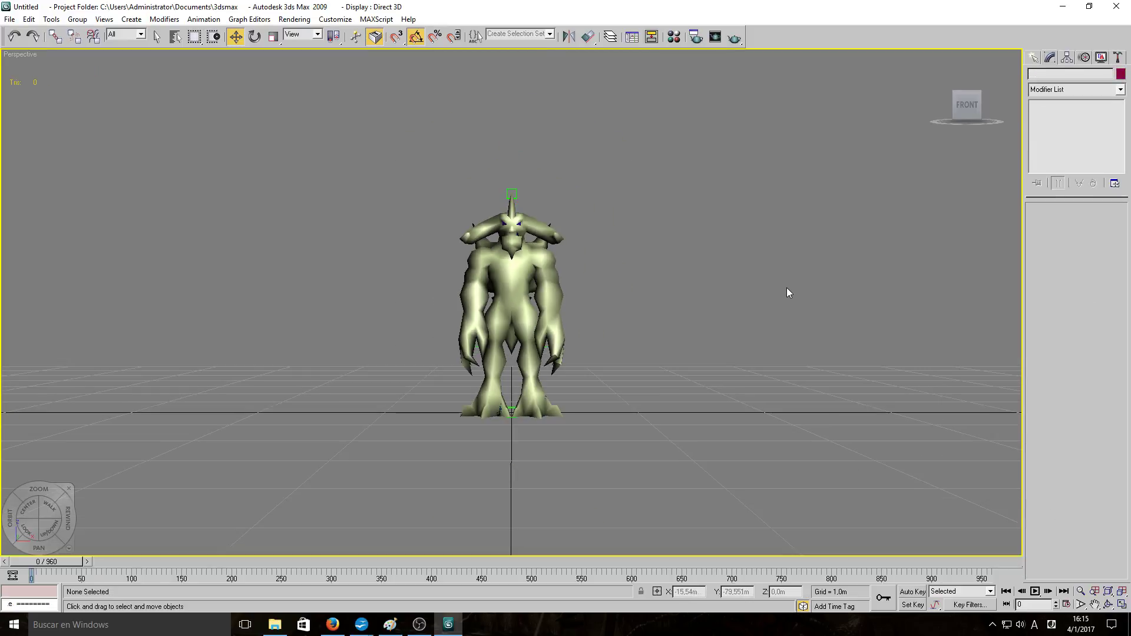
- Select the whole imported Diablo model and hide the helper objects by category
{"action": "middle_click_drag", "start_coordinate": [788, 293], "coordinate": [708, 360], "text": "alt"}
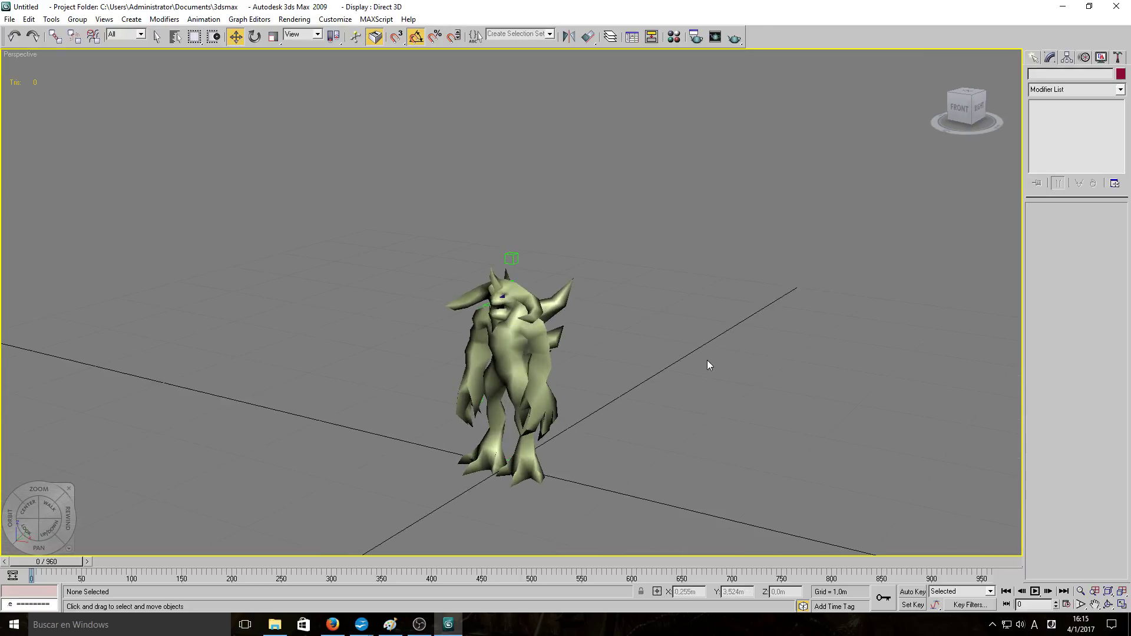
{"action": "scroll", "coordinate": [705, 359], "scroll_direction": "up", "scroll_amount": 3}
{"action": "scroll", "coordinate": [744, 347], "scroll_direction": "down", "scroll_amount": 2}
{"action": "scroll", "coordinate": [677, 311], "scroll_direction": "down", "scroll_amount": 3}
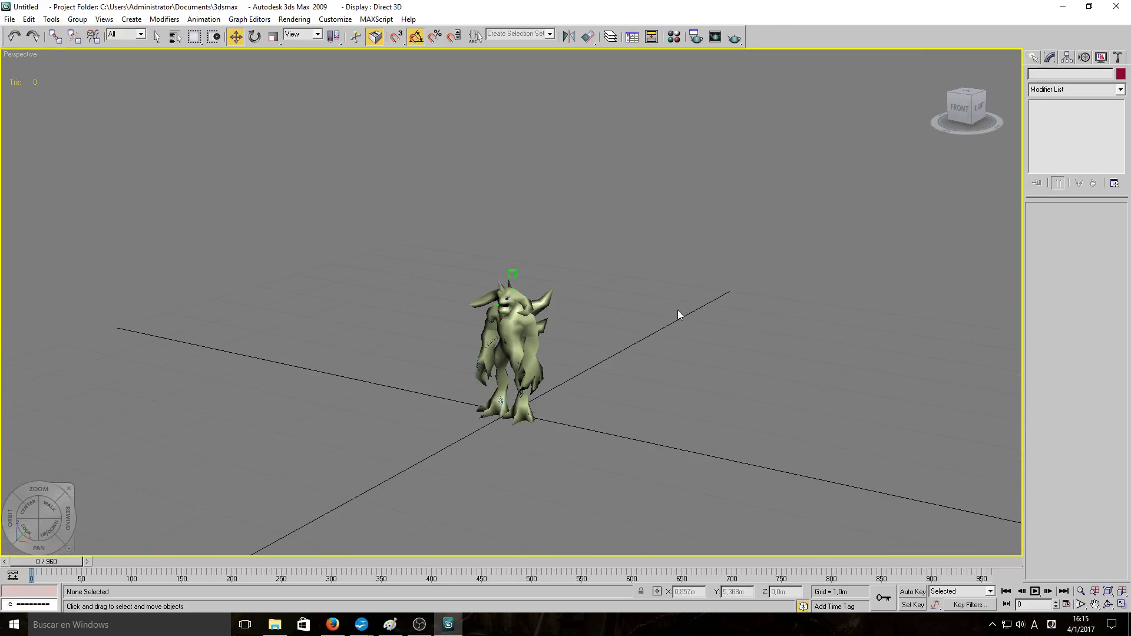
{"action": "left_click_drag", "start_coordinate": [346, 205], "coordinate": [695, 509]}
{"action": "scroll", "coordinate": [674, 381], "scroll_direction": "up", "scroll_amount": 4}
{"action": "scroll", "coordinate": [709, 335], "scroll_direction": "up", "scroll_amount": 2}
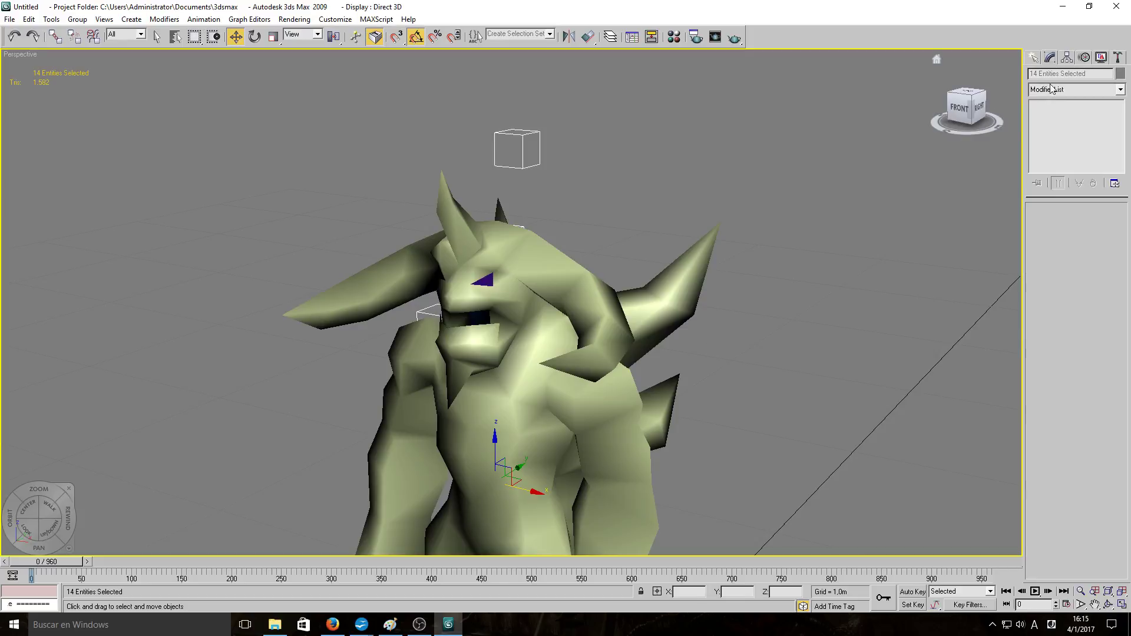
{"action": "left_click", "coordinate": [1100, 58]}
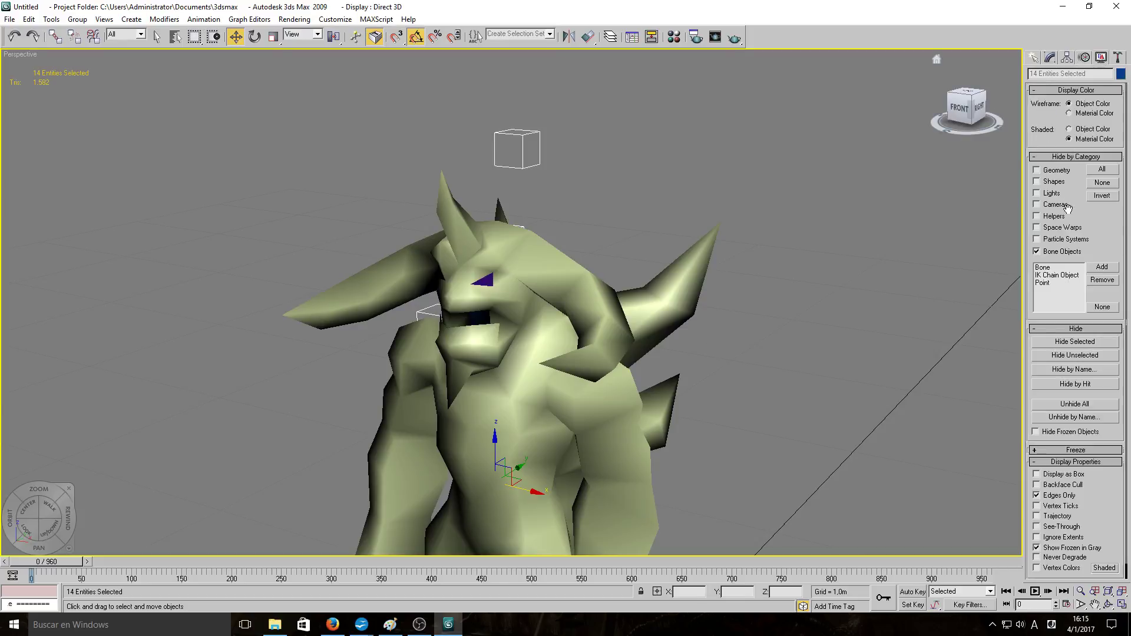
{"action": "left_click", "coordinate": [1037, 216]}
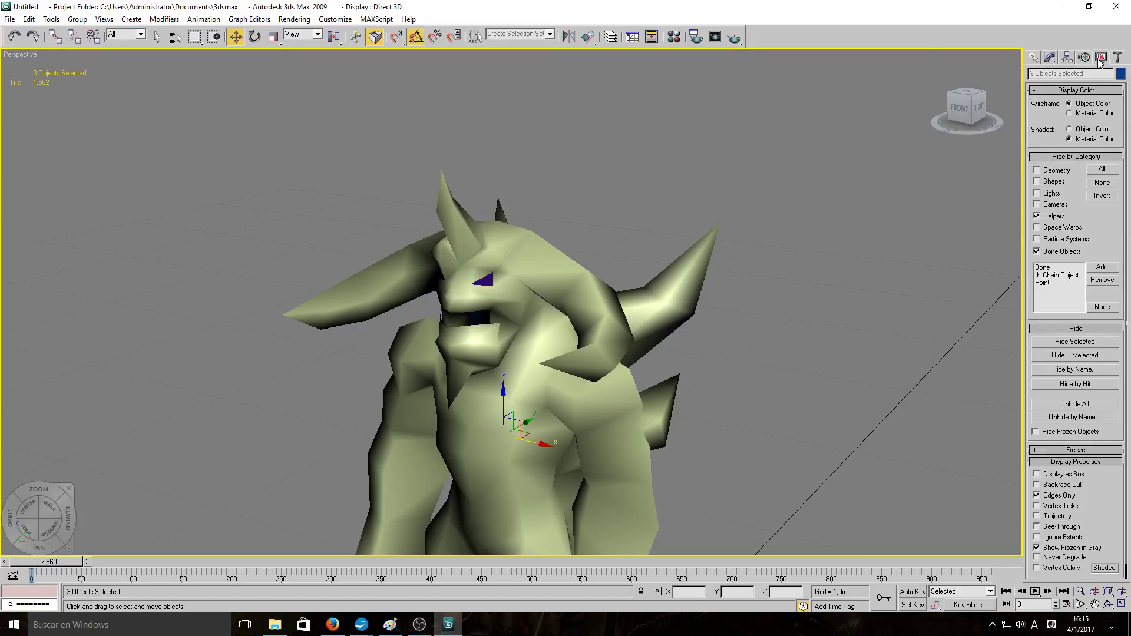
- Examine the eye and mouth areas of the Diablo's head and select the mesh inside the mouth
{"action": "mouse_move", "coordinate": [797, 331]}
{"action": "middle_mouse_down", "text": "alt"}
{"action": "mouse_move", "coordinate": [839, 318]}
{"action": "mouse_move", "coordinate": [818, 332]}
{"action": "middle_mouse_up", "text": "alt"}
{"action": "scroll", "coordinate": [799, 333], "scroll_direction": "up", "scroll_amount": 4}
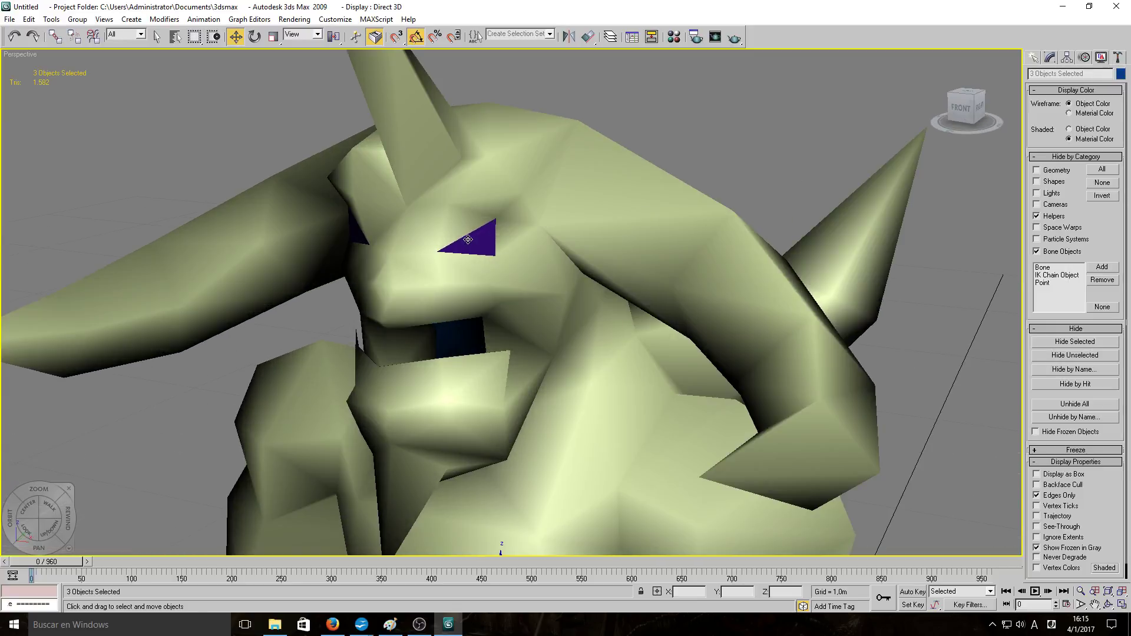
{"action": "middle_click_drag", "start_coordinate": [590, 330], "coordinate": [510, 316], "text": "alt"}
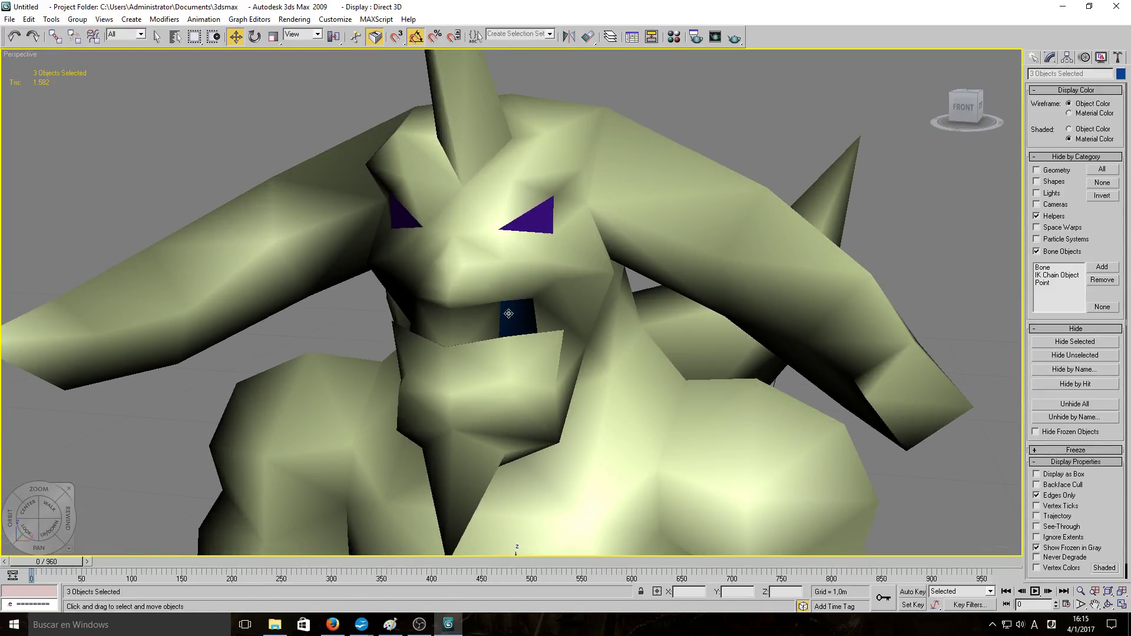
{"action": "left_click", "coordinate": [508, 314]}
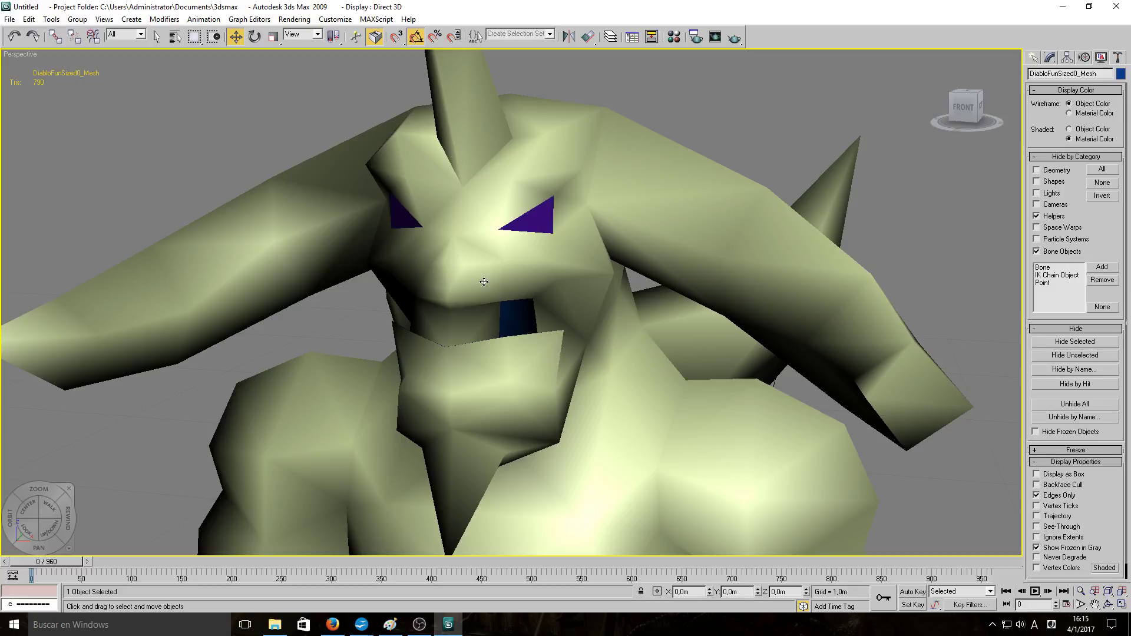
{"action": "scroll", "coordinate": [501, 375], "scroll_direction": "down", "scroll_amount": 5}
{"action": "middle_click_drag", "start_coordinate": [501, 375], "coordinate": [595, 407], "text": "alt"}
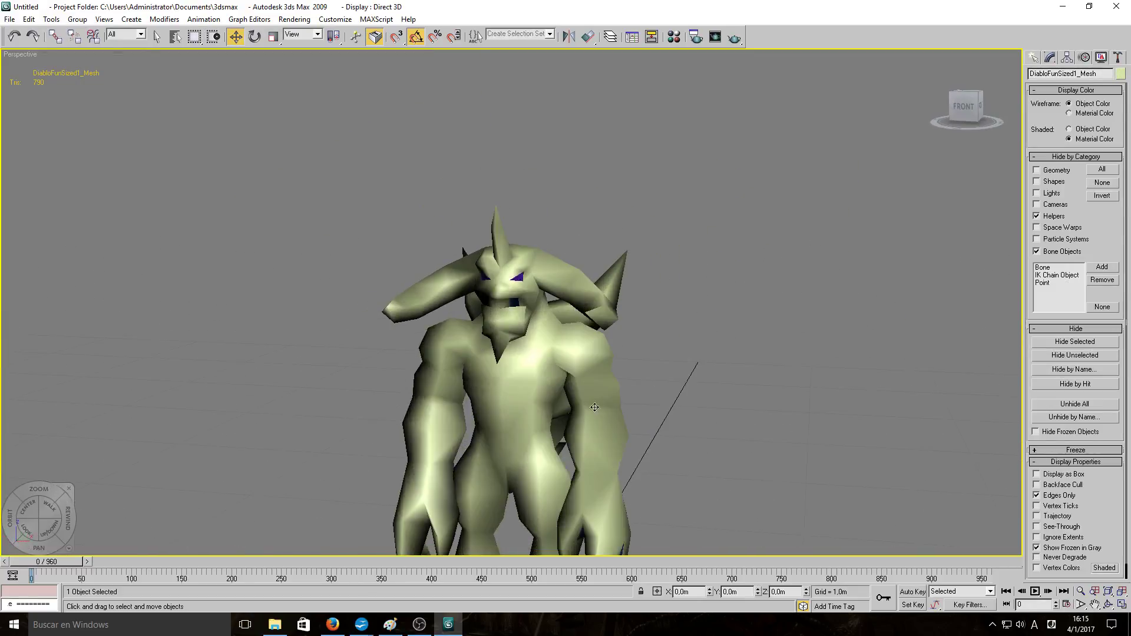
- Select the Diablo's body and eye meshes in turn to examine them, ending with DiabloFunSized0_Mesh selected
{"action": "left_click", "coordinate": [518, 399]}
{"action": "scroll", "coordinate": [693, 404], "scroll_direction": "up", "scroll_amount": 3}
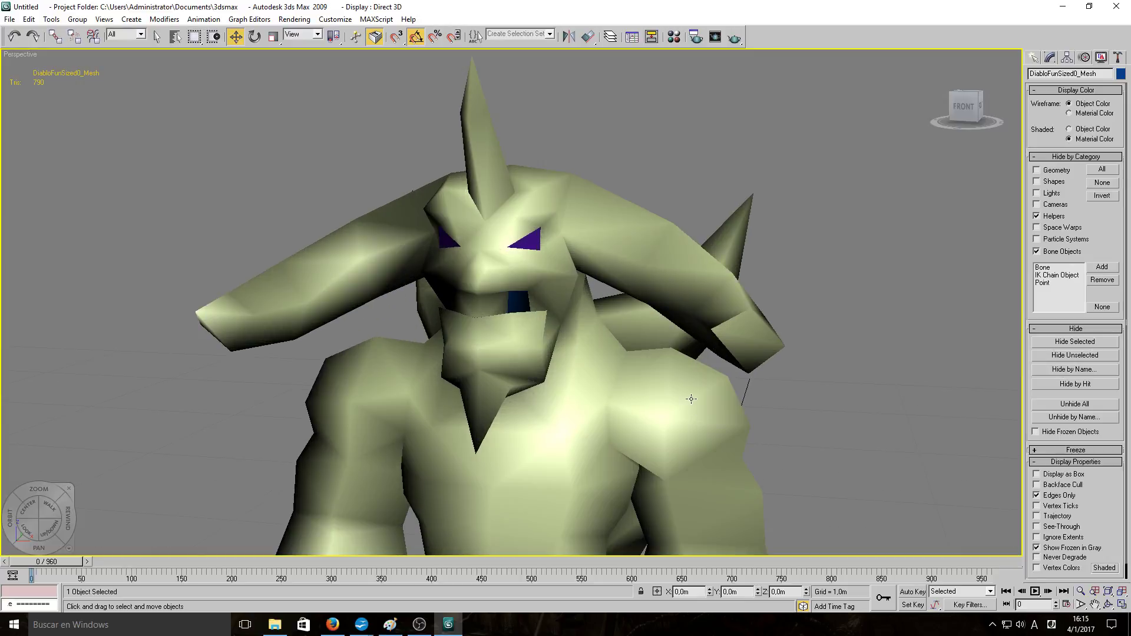
{"action": "scroll", "coordinate": [691, 398], "scroll_direction": "down", "scroll_amount": 3}
{"action": "scroll", "coordinate": [571, 411], "scroll_direction": "up", "scroll_amount": 2}
{"action": "scroll", "coordinate": [572, 412], "scroll_direction": "up", "scroll_amount": 4}
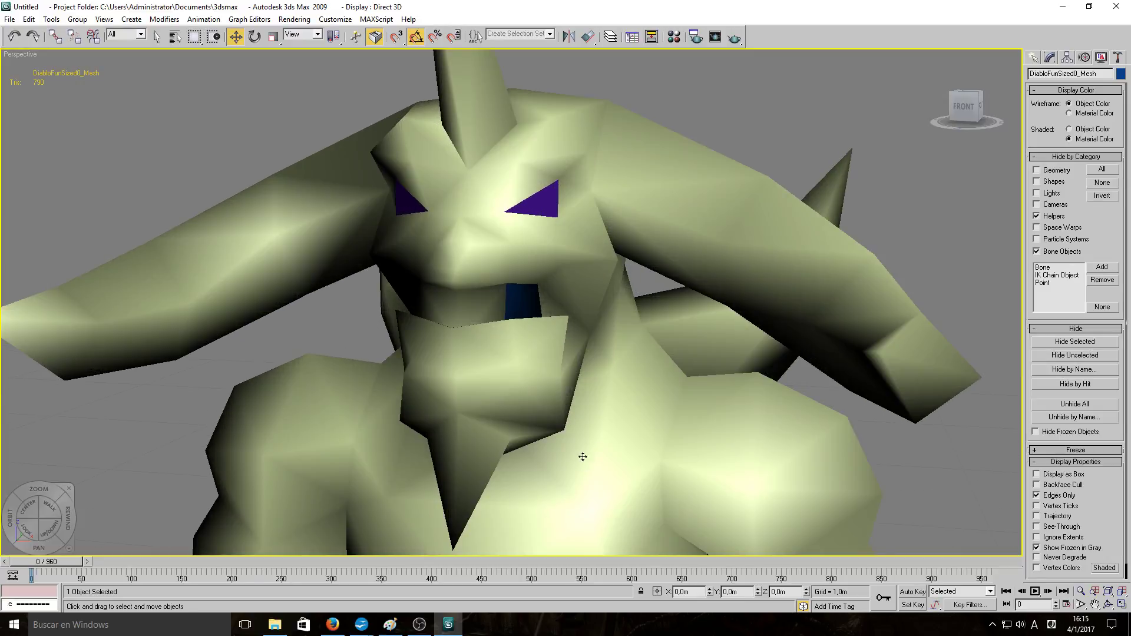
{"action": "left_click", "coordinate": [553, 208]}
{"action": "left_click_drag", "start_coordinate": [1098, 73], "coordinate": [1030, 74]}
{"action": "left_click", "coordinate": [561, 281]}
{"action": "scroll", "coordinate": [601, 318], "scroll_direction": "down", "scroll_amount": 8}
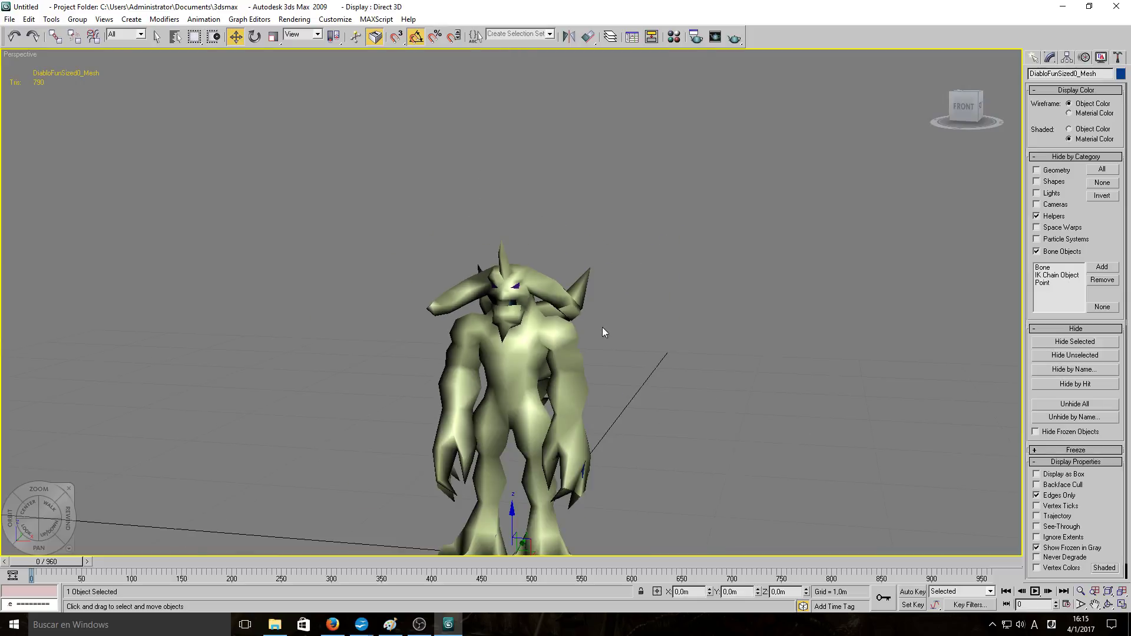
{"action": "mouse_move", "coordinate": [653, 273]}
{"action": "middle_mouse_down", "text": "alt"}
{"action": "mouse_move", "coordinate": [684, 286]}
{"action": "mouse_move", "coordinate": [638, 285]}
{"action": "mouse_move", "coordinate": [655, 288]}
{"action": "middle_mouse_up", "text": "alt"}
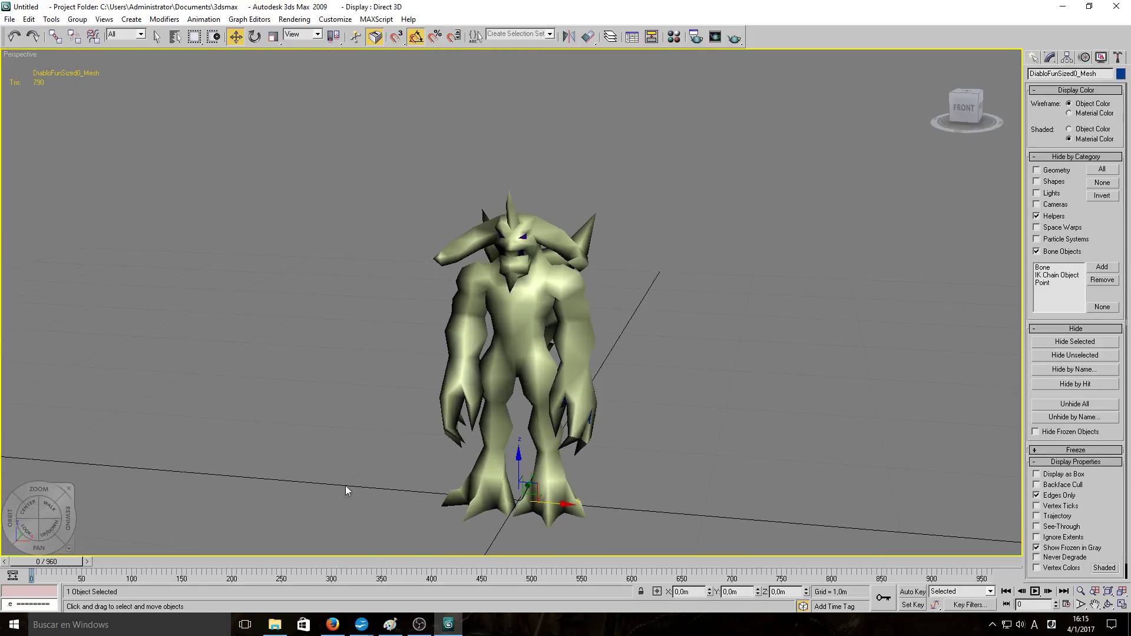
- Apply the DiabloFunSizedSkin PNG texture from the WoWModelViewer Export folder to the Diablo's body mesh
{"action": "left_click", "coordinate": [275, 625]}
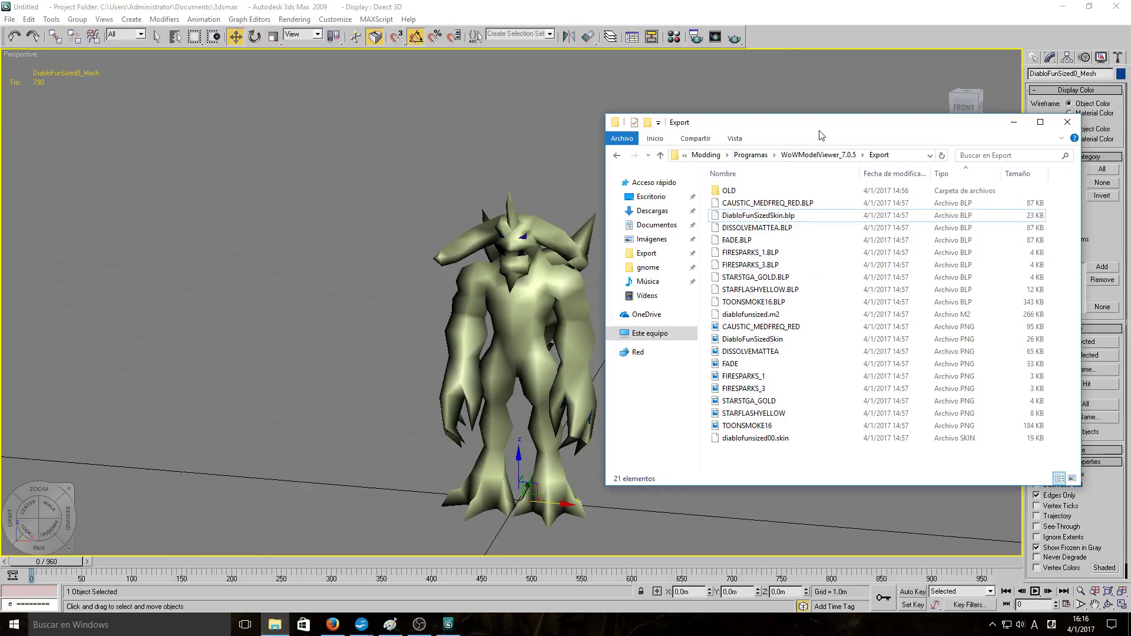
{"action": "left_click_drag", "start_coordinate": [819, 128], "coordinate": [881, 125]}
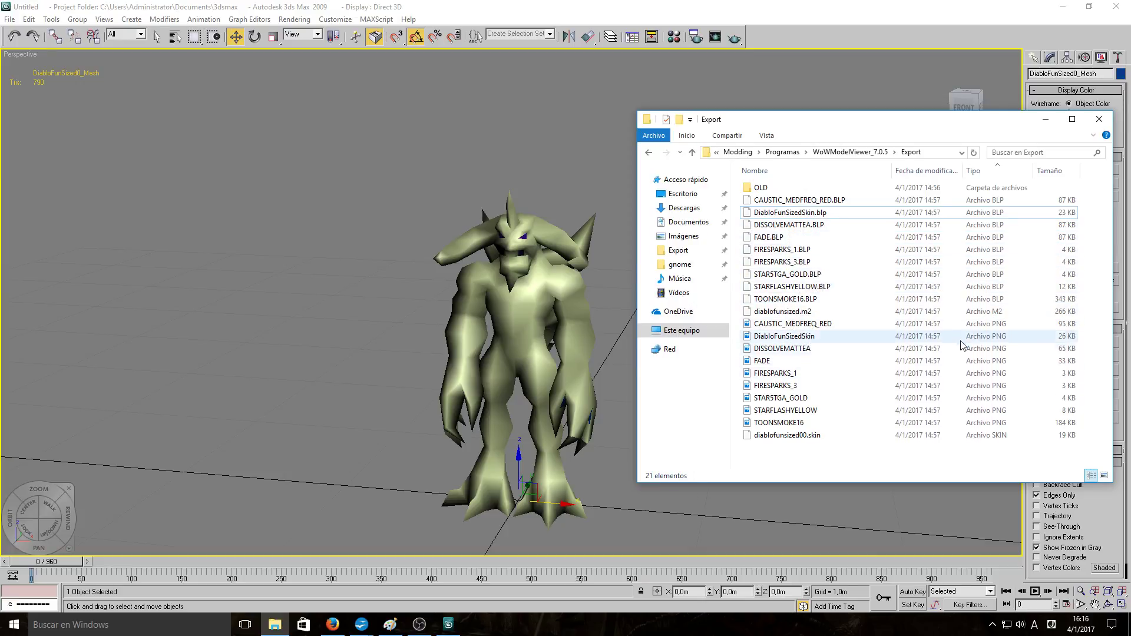
{"action": "left_click", "coordinate": [797, 340]}
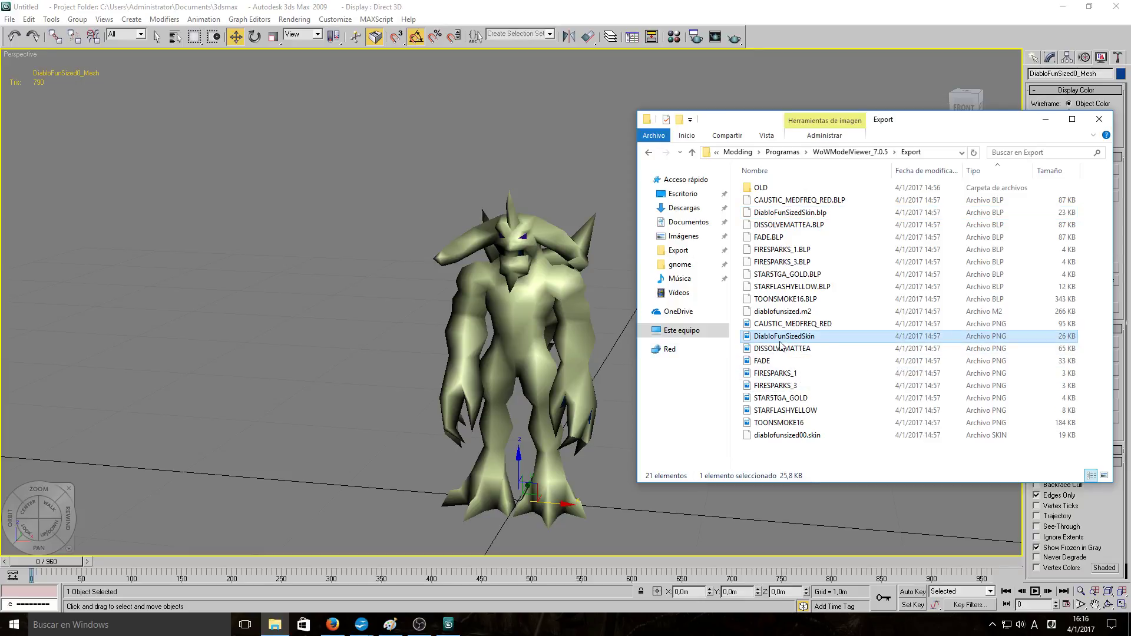
{"action": "left_click_drag", "start_coordinate": [813, 342], "coordinate": [523, 317]}
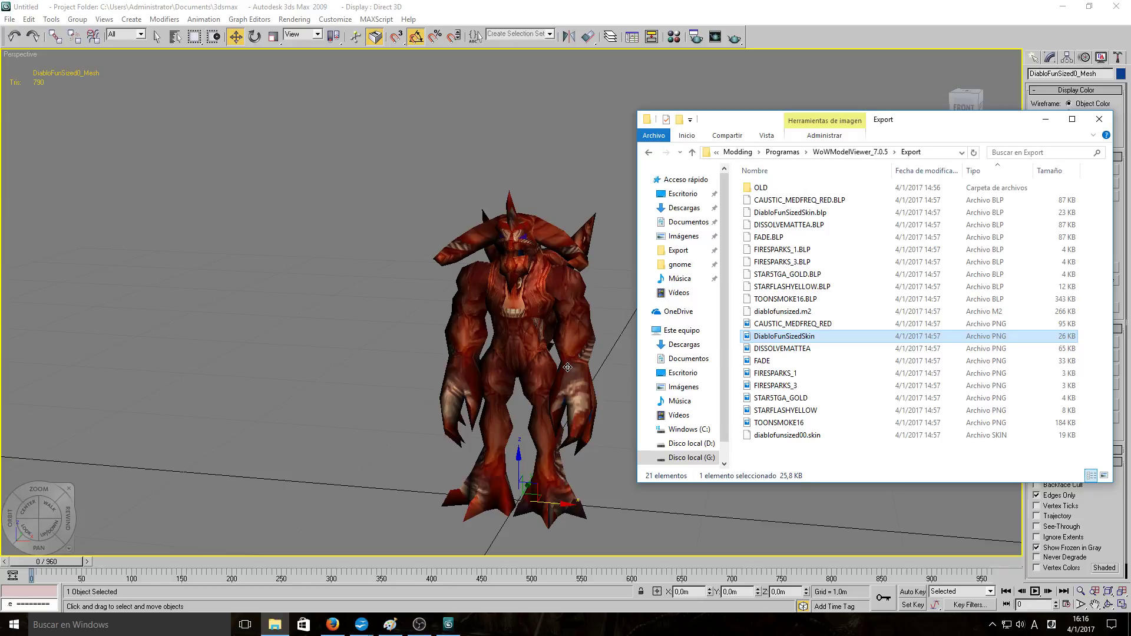
- Examine the textured Diablo model from the head down to the feet
{"action": "key", "text": "alt+Tab"}
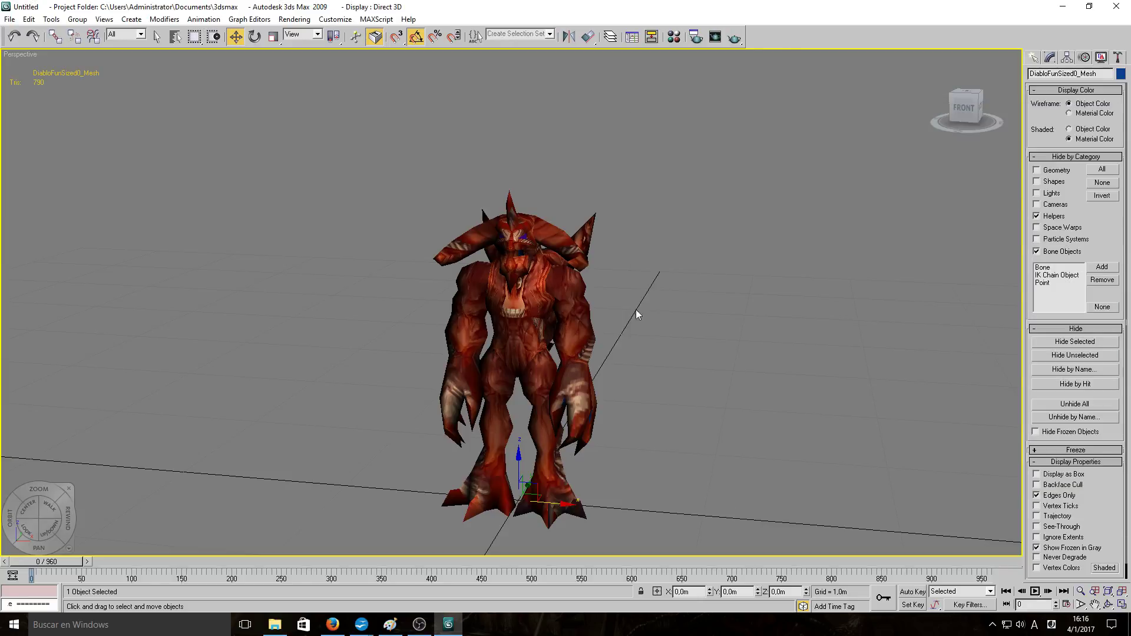
{"action": "scroll", "coordinate": [539, 301], "scroll_direction": "up", "scroll_amount": 3}
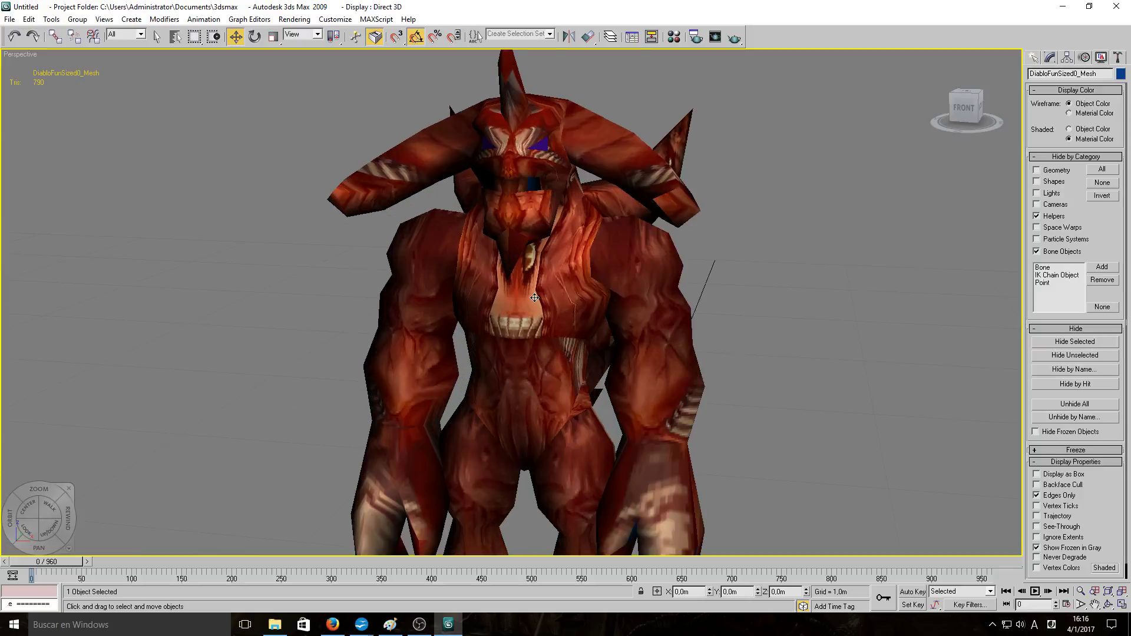
{"action": "scroll", "coordinate": [574, 265], "scroll_direction": "down", "scroll_amount": 2}
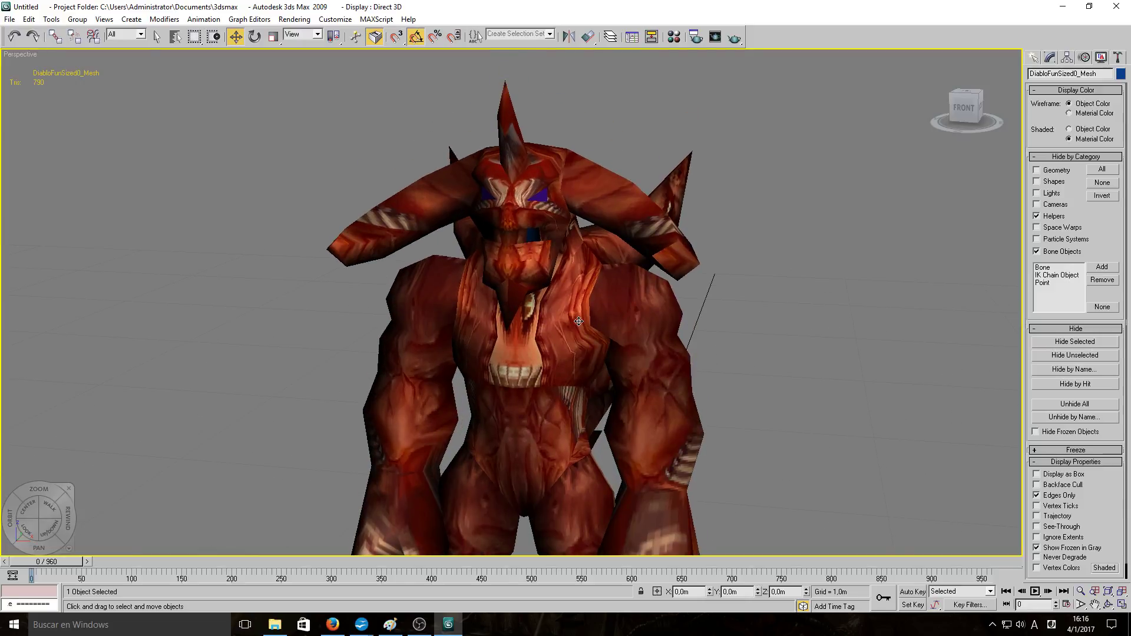
{"action": "scroll", "coordinate": [579, 321], "scroll_direction": "down", "scroll_amount": 2}
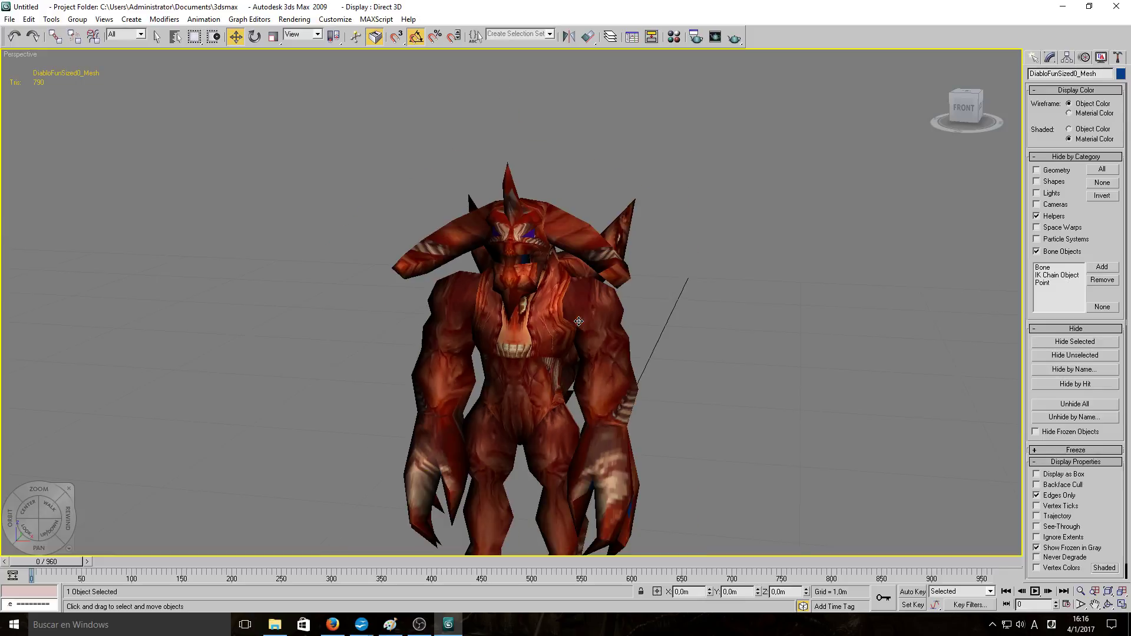
{"action": "scroll", "coordinate": [609, 336], "scroll_direction": "down", "scroll_amount": 2}
{"action": "middle_click_drag", "start_coordinate": [610, 339], "coordinate": [636, 280]}
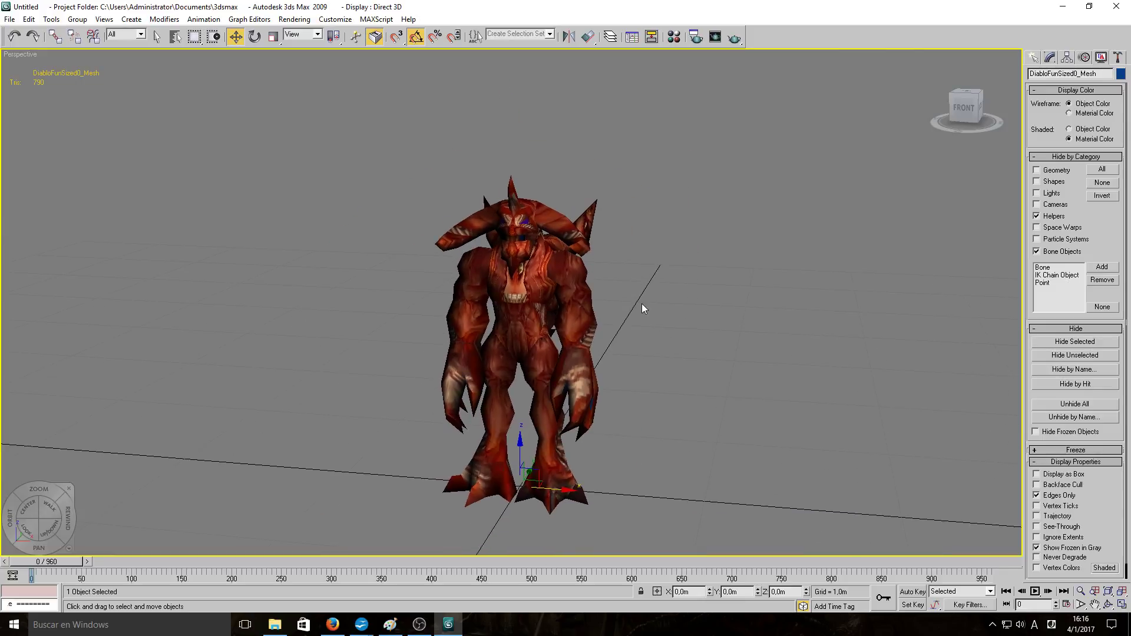
{"action": "scroll", "coordinate": [563, 341], "scroll_direction": "up", "scroll_amount": 2}
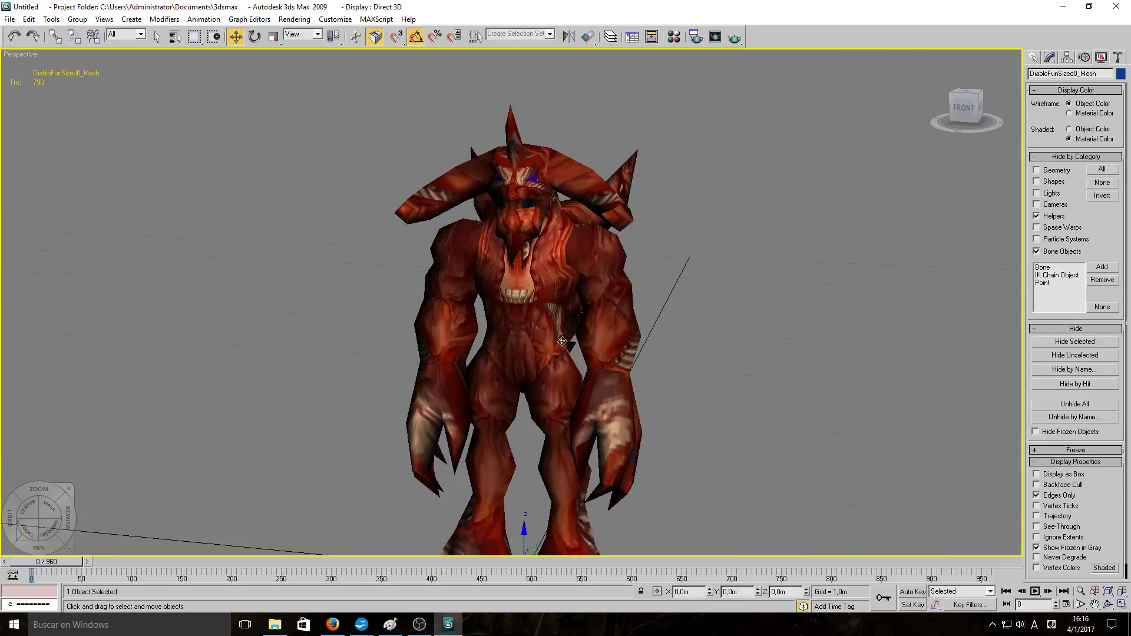
- Select the Diablo's overlapping body meshes in turn to compare their names, and clear the selection
{"action": "left_click", "coordinate": [529, 287]}
{"action": "scroll", "coordinate": [661, 330], "scroll_direction": "down", "scroll_amount": 2}
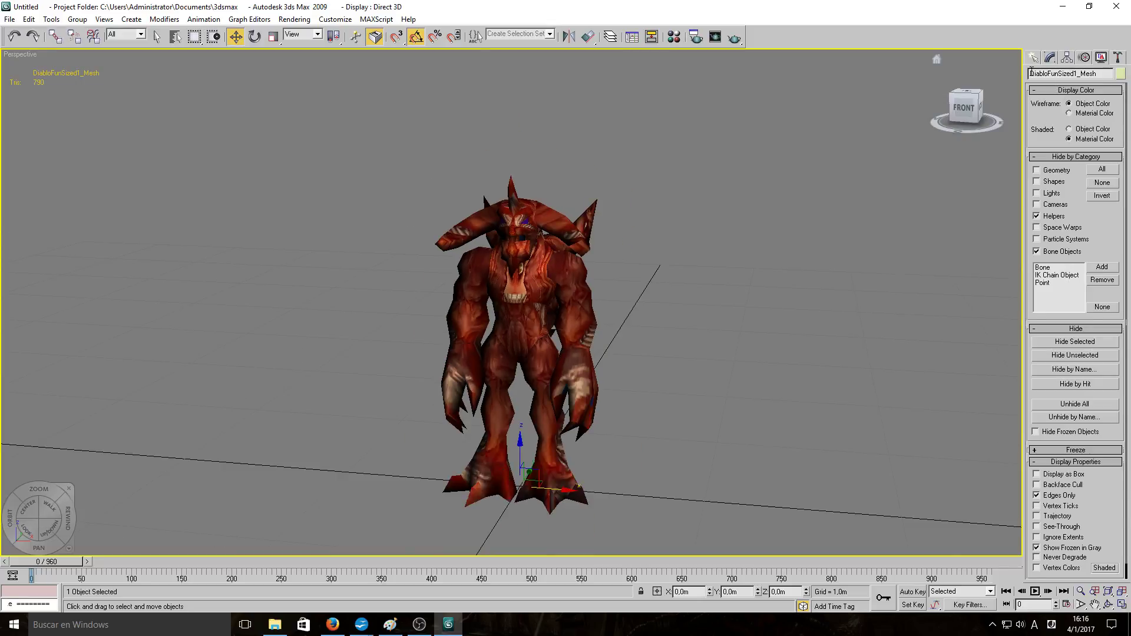
{"action": "left_click_drag", "start_coordinate": [1031, 72], "coordinate": [1088, 74]}
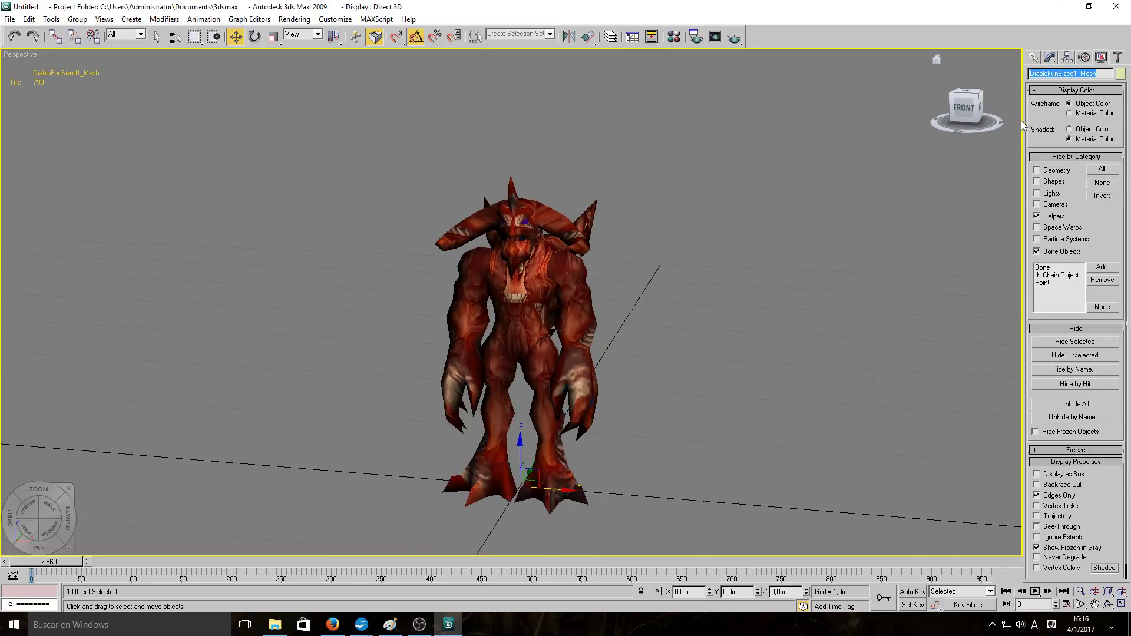
{"action": "left_click", "coordinate": [506, 303]}
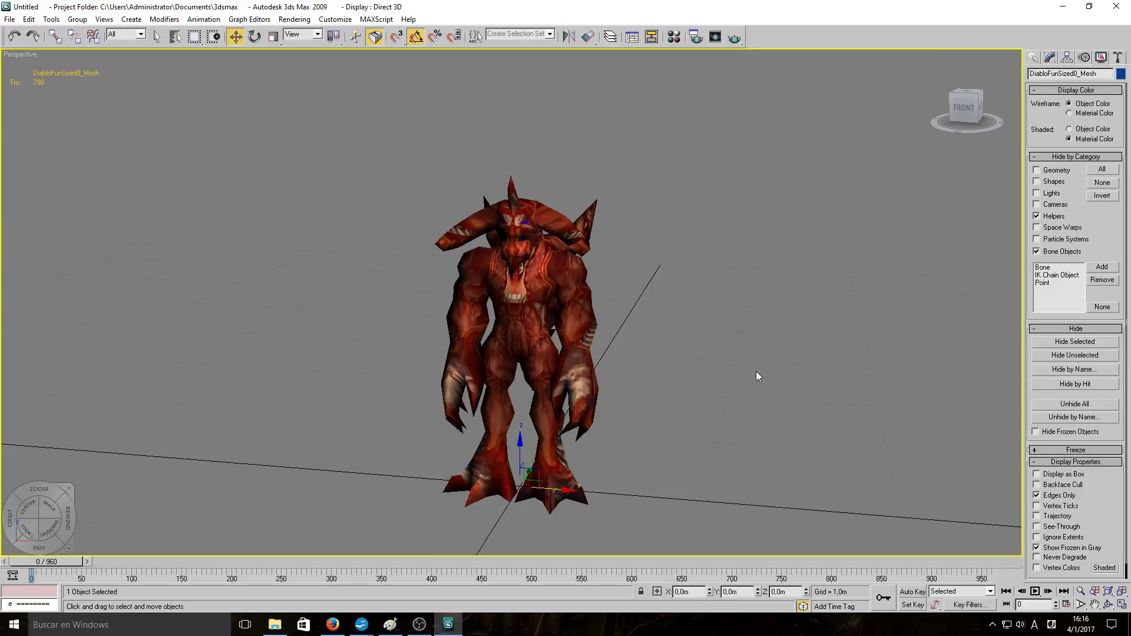
{"action": "left_click", "coordinate": [756, 372]}
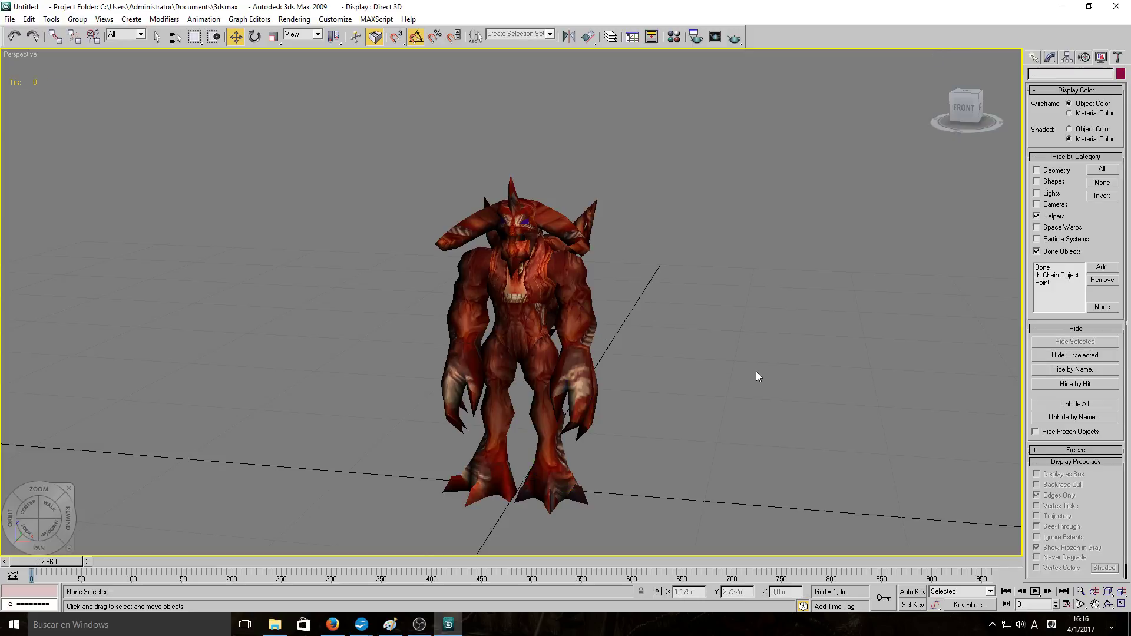
- Try deleting the Diablo's overlapping body meshes and undo the deletions
{"action": "left_click", "coordinate": [534, 329]}
{"action": "key", "text": "Delete"}
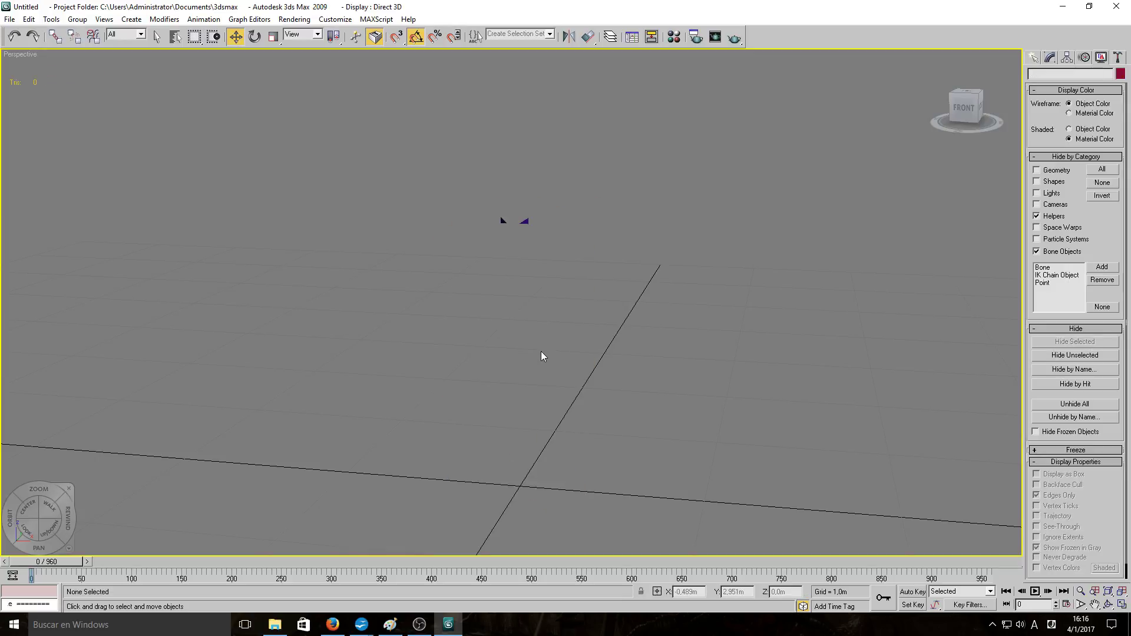
{"action": "key", "text": "ctrl+z"}
{"action": "key", "text": "ctrl+z"}
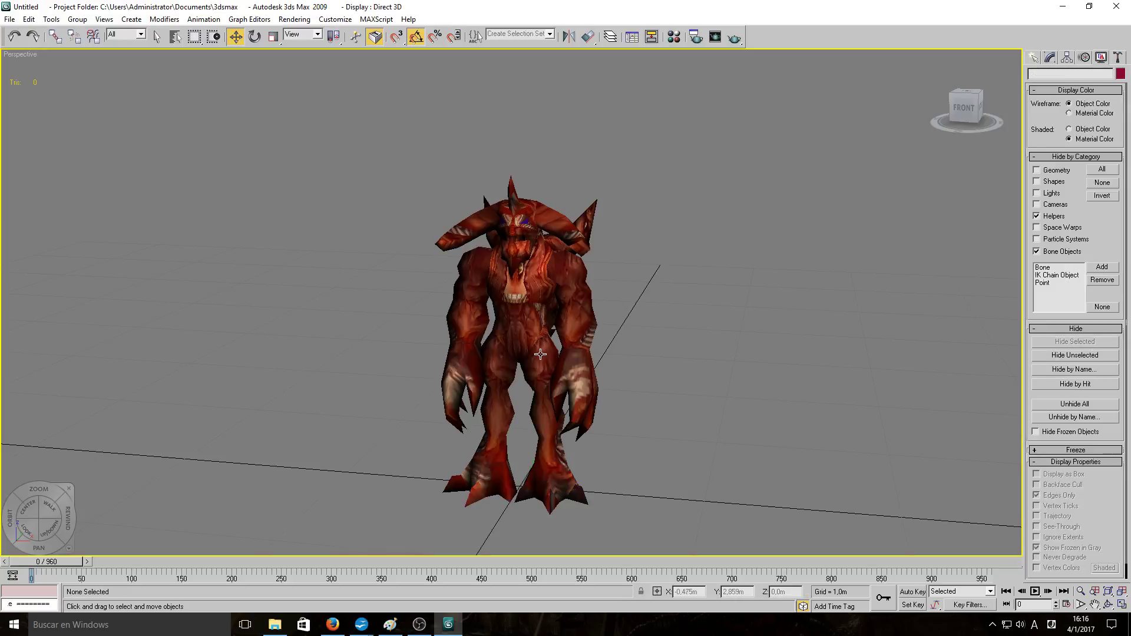
{"action": "left_click", "coordinate": [503, 299]}
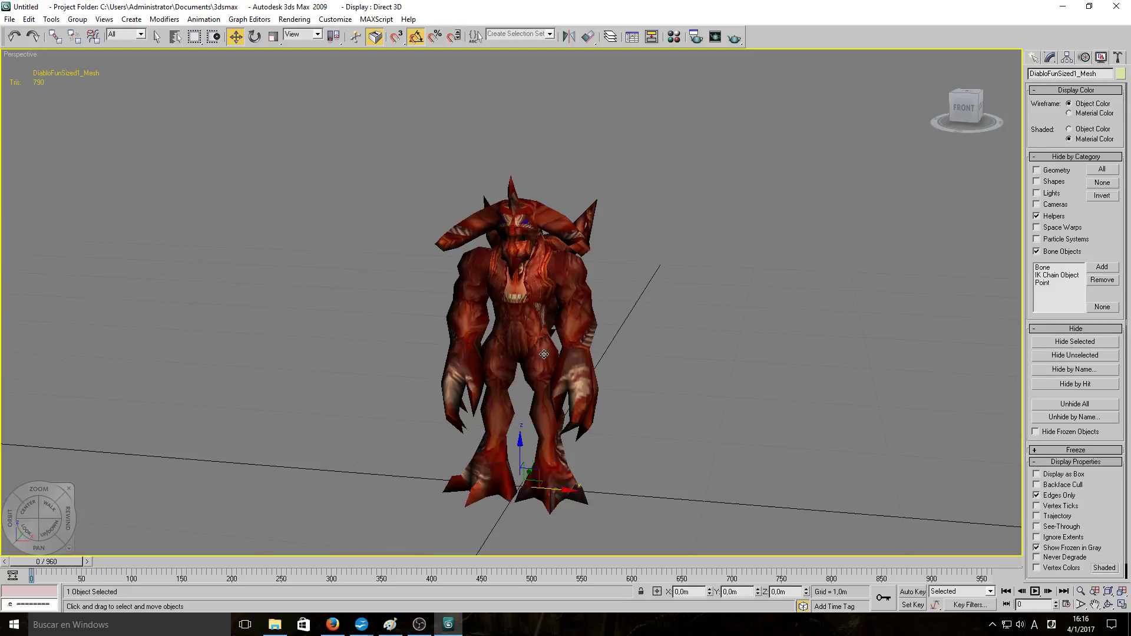
{"action": "key", "text": "Delete"}
{"action": "key", "text": "ctrl+z"}
{"action": "key", "text": "Delete"}
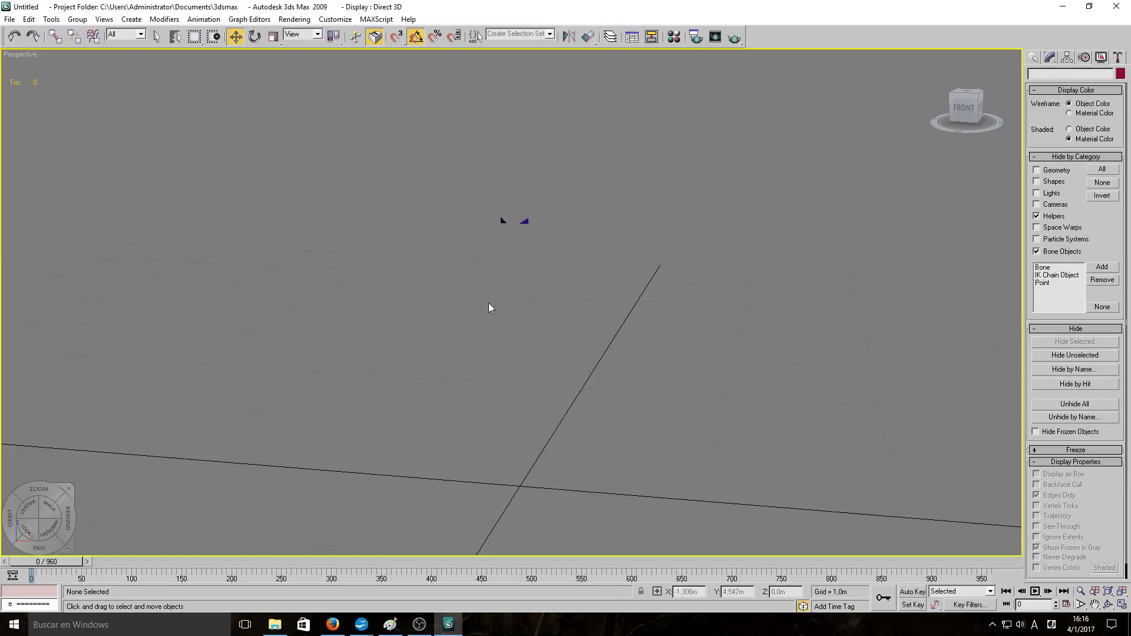
{"action": "key", "text": "ctrl+z"}
{"action": "key", "text": "z"}
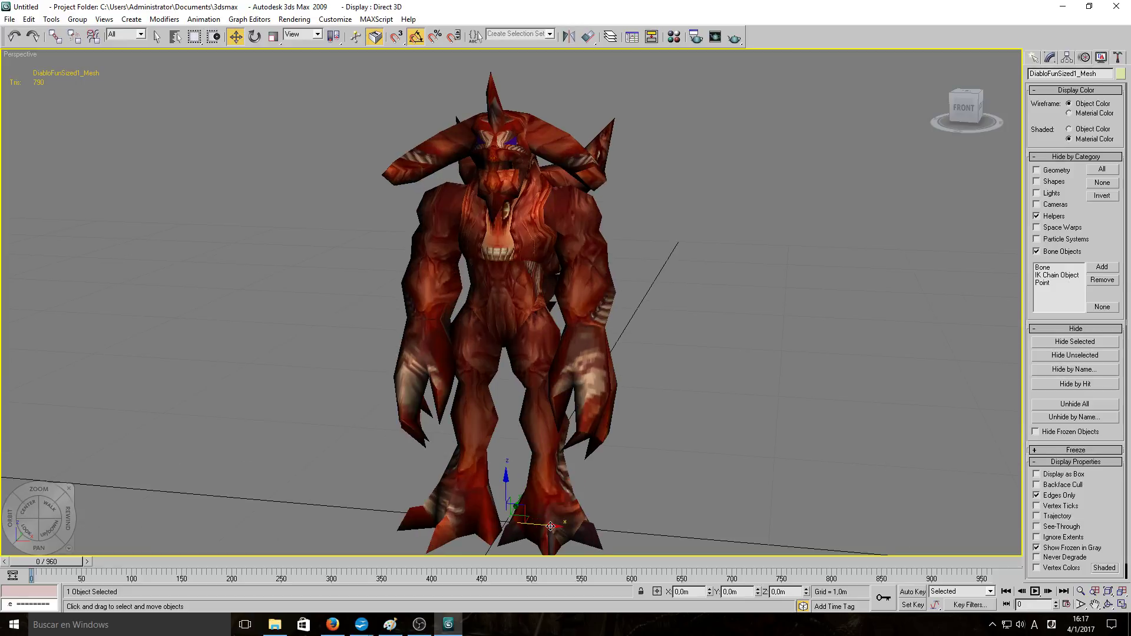
- Shift DiabloFunSized1_Mesh slightly along the X axis, and delete all the Diablo's body and eye meshes
{"action": "mouse_move", "coordinate": [550, 526]}
{"action": "left_mouse_down"}
{"action": "mouse_move", "coordinate": [630, 524]}
{"action": "mouse_move", "coordinate": [548, 508]}
{"action": "left_mouse_up"}
{"action": "left_click_drag", "start_coordinate": [500, 306], "coordinate": [518, 322]}
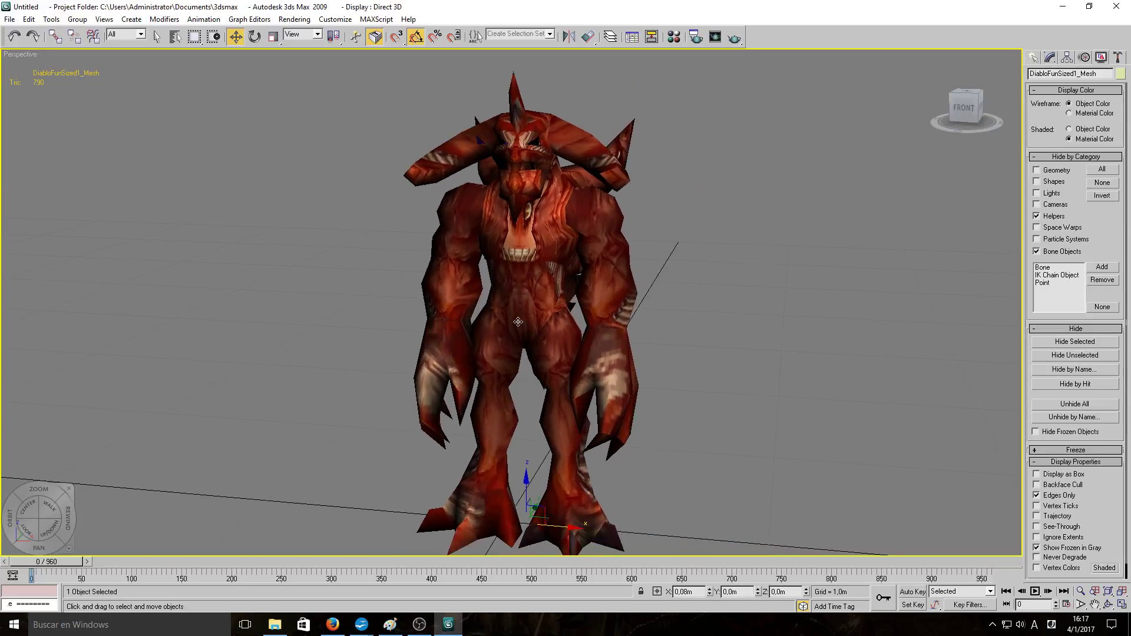
{"action": "key", "text": "Delete"}
{"action": "left_click_drag", "start_coordinate": [404, 71], "coordinate": [687, 312]}
{"action": "key", "text": "Delete"}
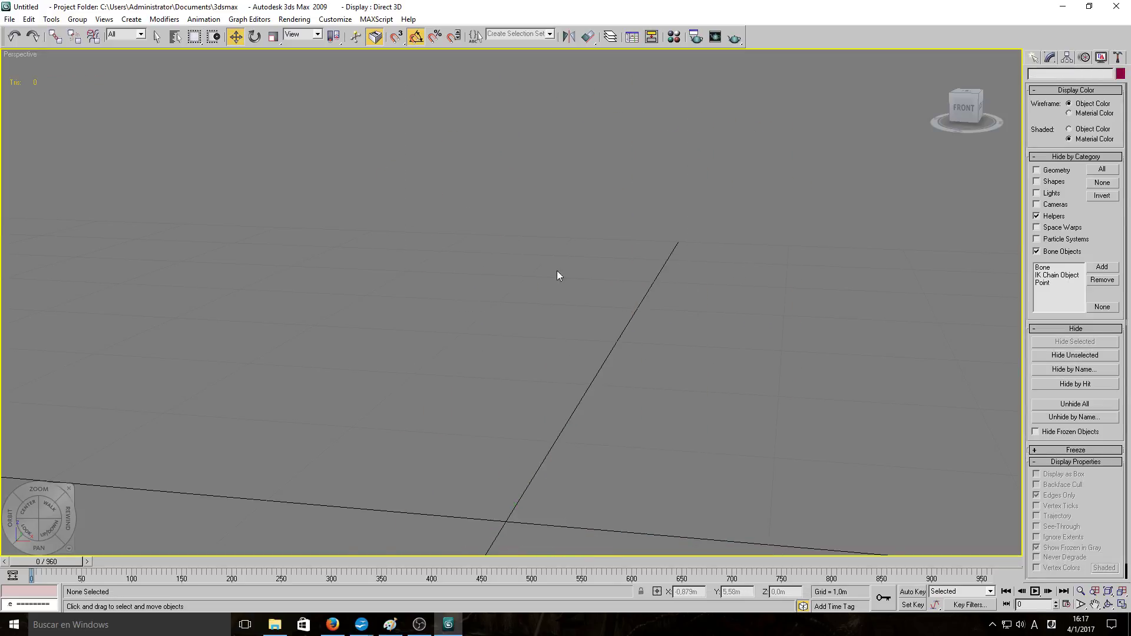
- Reimport diablofunsized.m2 with diablofunsized00.skin using the WoW M2 importer, keeping all three meshes checked
{"action": "scroll", "coordinate": [556, 277], "scroll_direction": "down", "scroll_amount": 3}
{"action": "left_click", "coordinate": [1117, 57]}
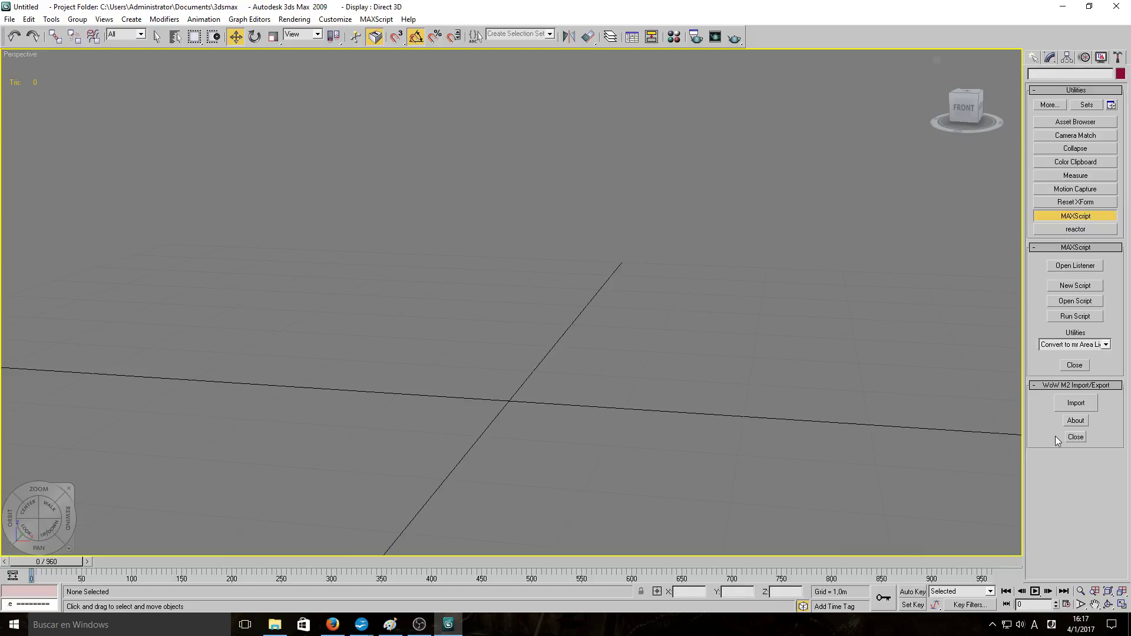
{"action": "left_click", "coordinate": [1076, 403]}
{"action": "left_click", "coordinate": [557, 276]}
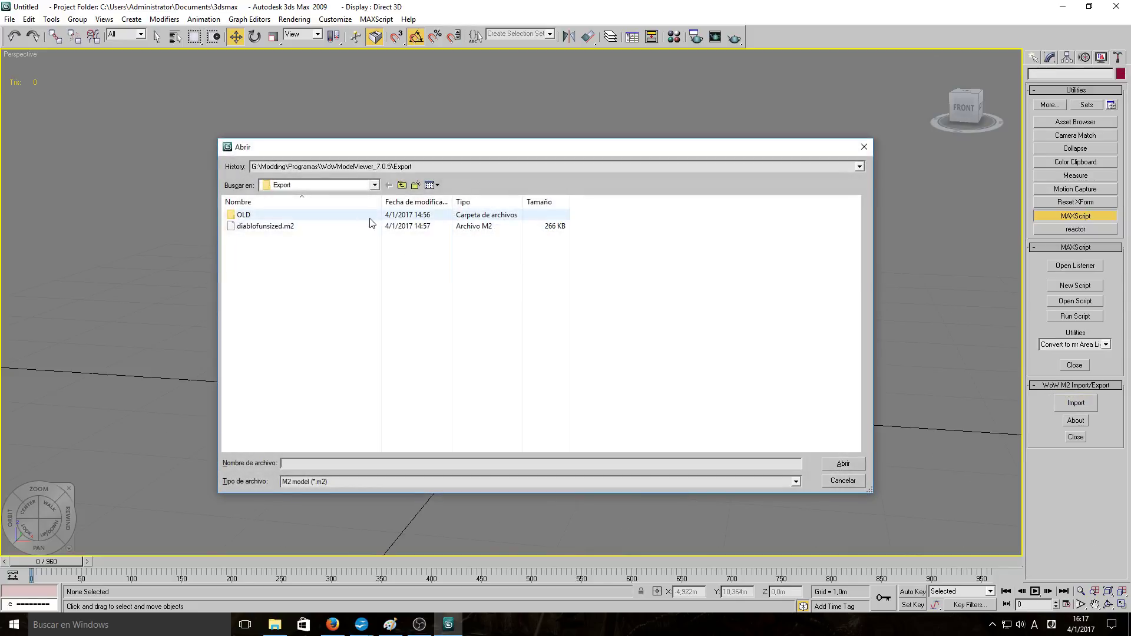
{"action": "double_click", "coordinate": [330, 229]}
{"action": "left_click", "coordinate": [565, 319]}
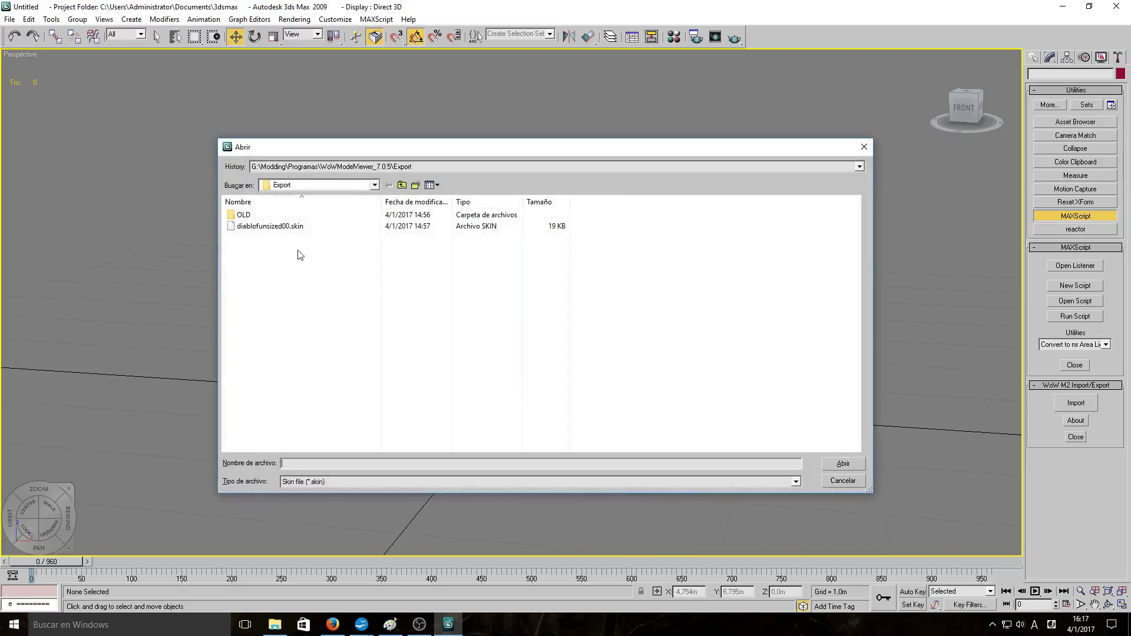
{"action": "double_click", "coordinate": [284, 234]}
{"action": "left_click", "coordinate": [509, 380]}
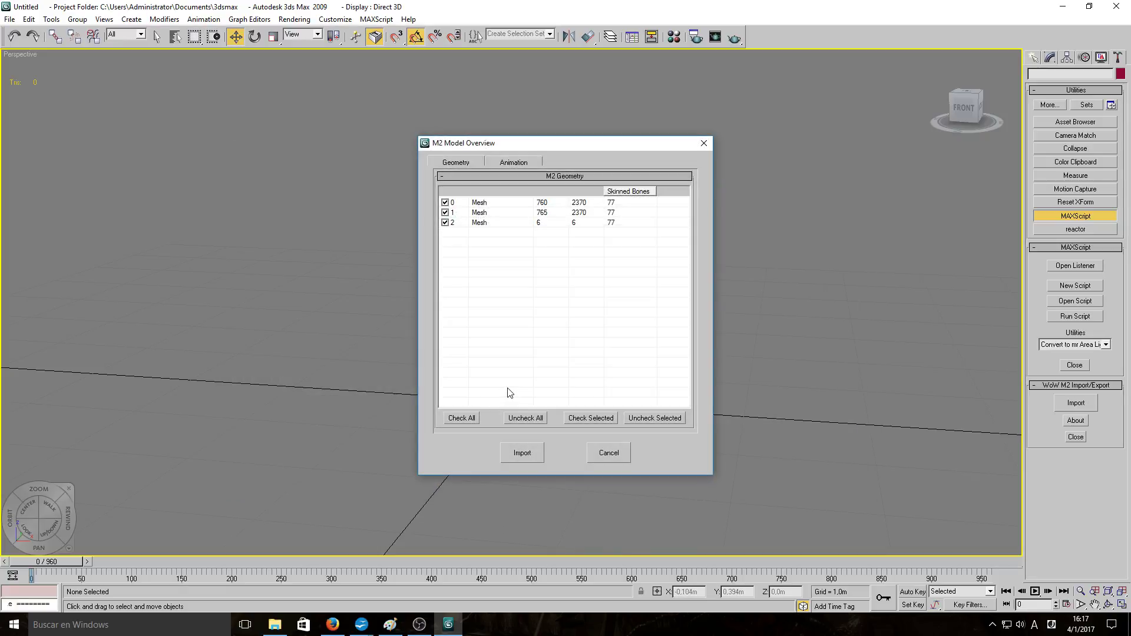
{"action": "left_click", "coordinate": [527, 453]}
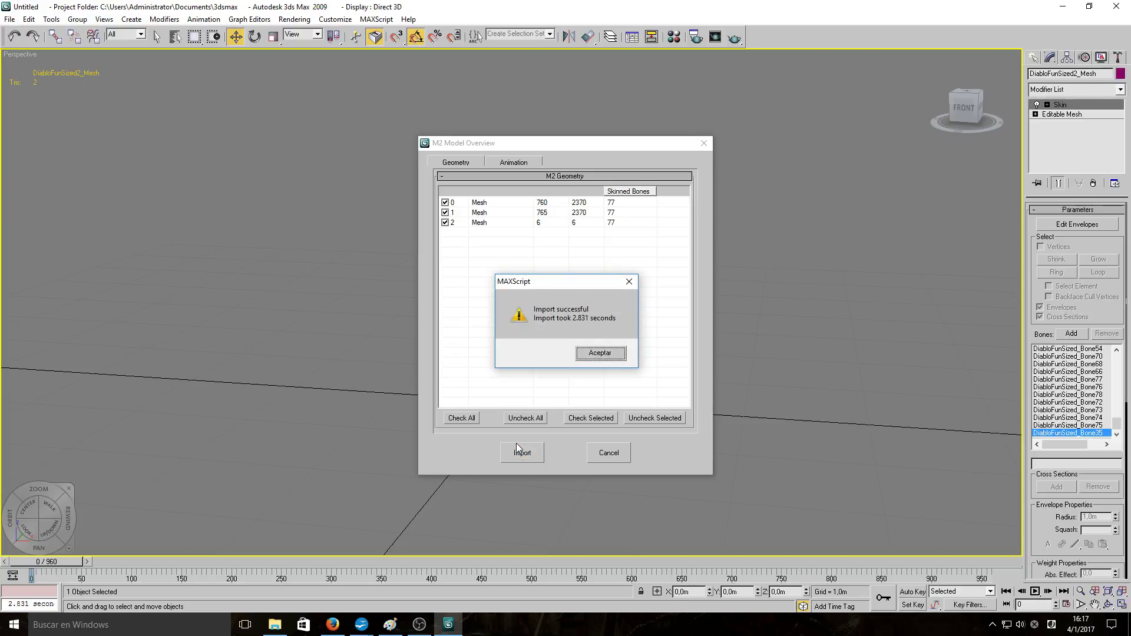
{"action": "left_click", "coordinate": [598, 353]}
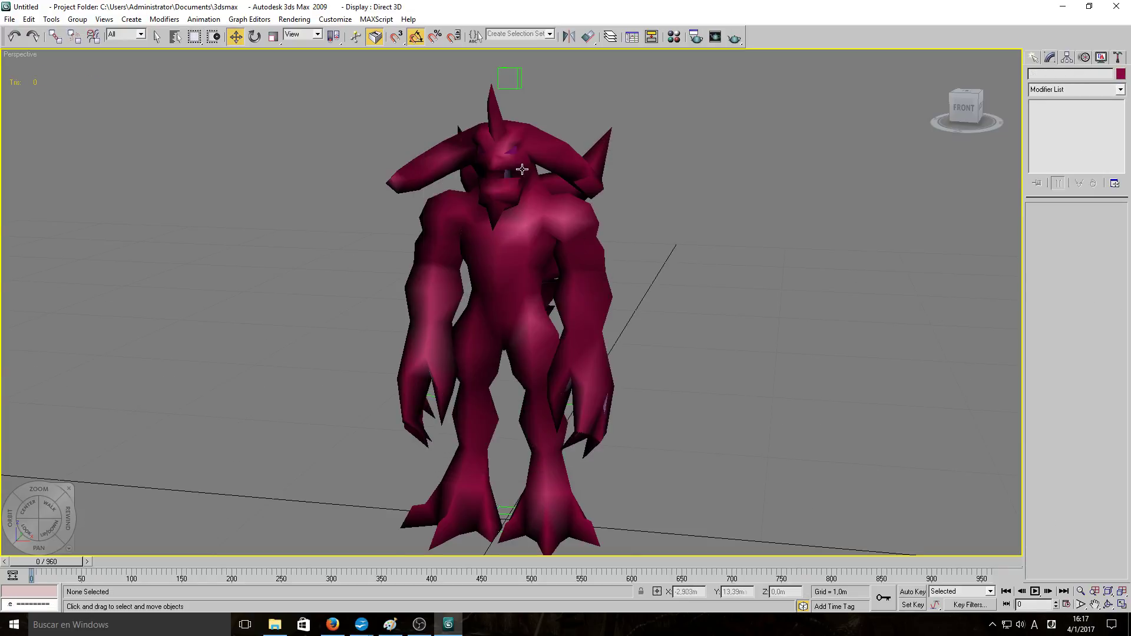
- Apply the DiabloFunSizedSkin PNG texture from the Export folder to the outer body mesh of the reimported Diablo
{"action": "mouse_move", "coordinate": [702, 316]}
{"action": "middle_mouse_down", "text": "alt"}
{"action": "mouse_move", "coordinate": [691, 331]}
{"action": "mouse_move", "coordinate": [711, 320]}
{"action": "mouse_move", "coordinate": [686, 316]}
{"action": "middle_mouse_up", "text": "alt"}
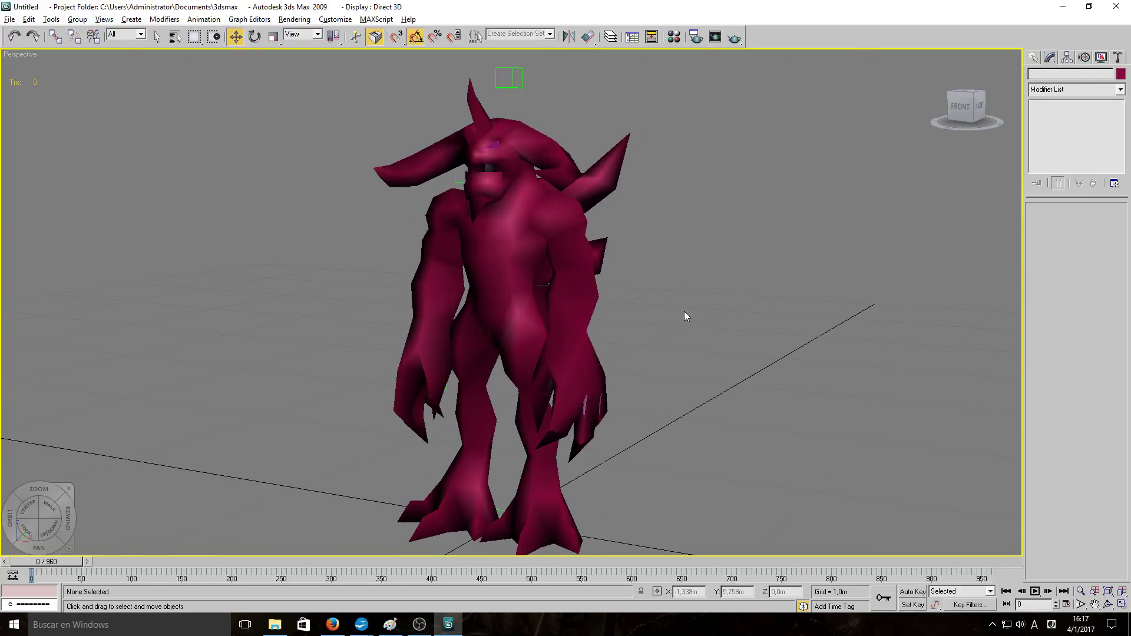
{"action": "key", "text": "alt+Tab"}
{"action": "left_click_drag", "start_coordinate": [766, 336], "coordinate": [529, 332]}
{"action": "left_click", "coordinate": [188, 381]}
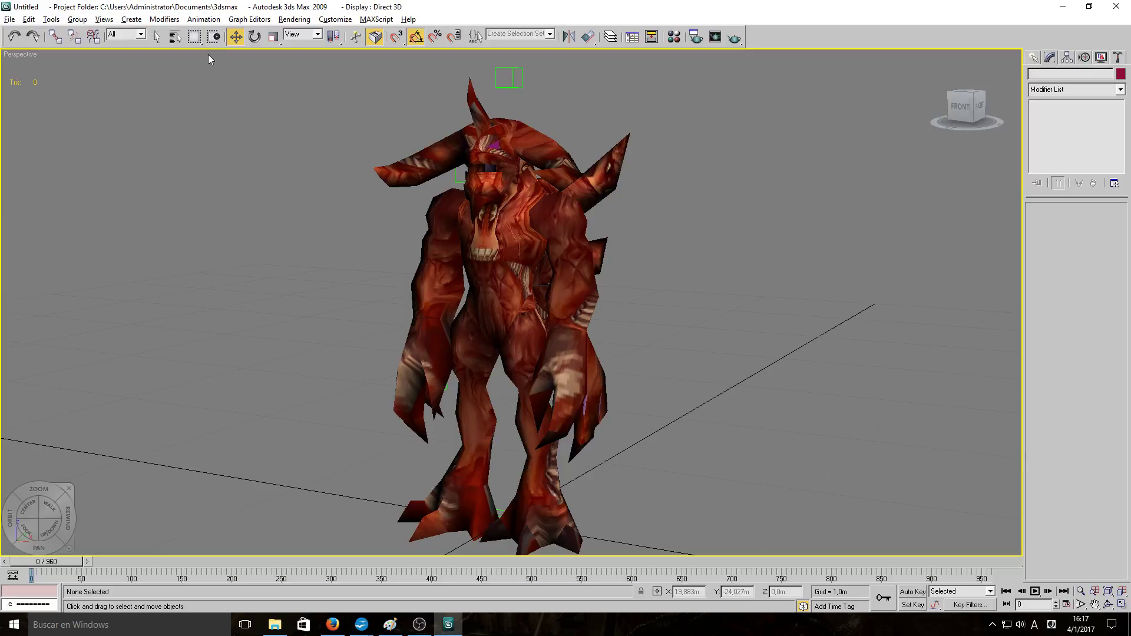
- Move DiabloFunSized1_Mesh away from the Diablo along the X axis and delete it
{"action": "left_click", "coordinate": [503, 297]}
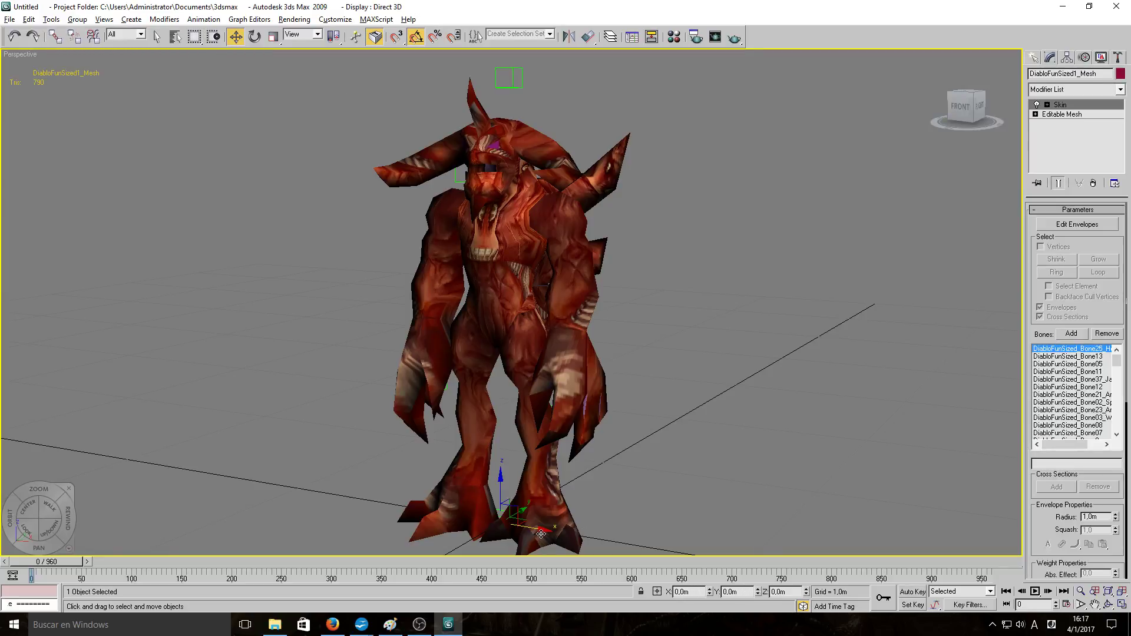
{"action": "left_click_drag", "start_coordinate": [542, 529], "coordinate": [610, 550], "text": "shift"}
{"action": "left_click_drag", "start_coordinate": [682, 560], "coordinate": [769, 541]}
{"action": "scroll", "coordinate": [754, 451], "scroll_direction": "down", "scroll_amount": 3}
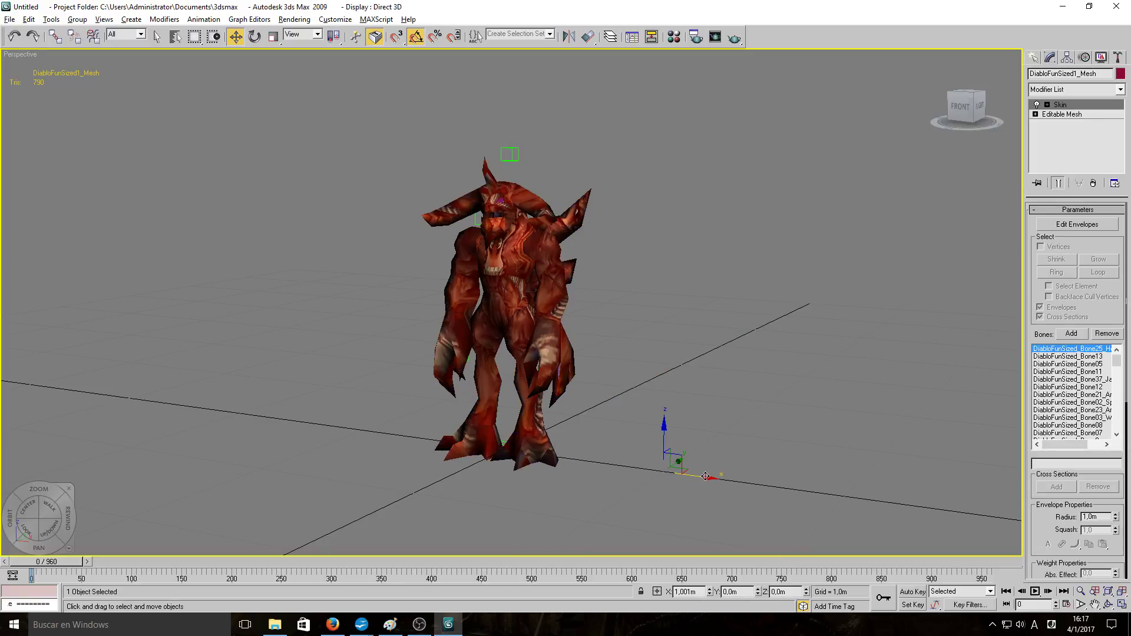
{"action": "left_click_drag", "start_coordinate": [705, 476], "coordinate": [860, 505]}
{"action": "key", "text": "Delete"}
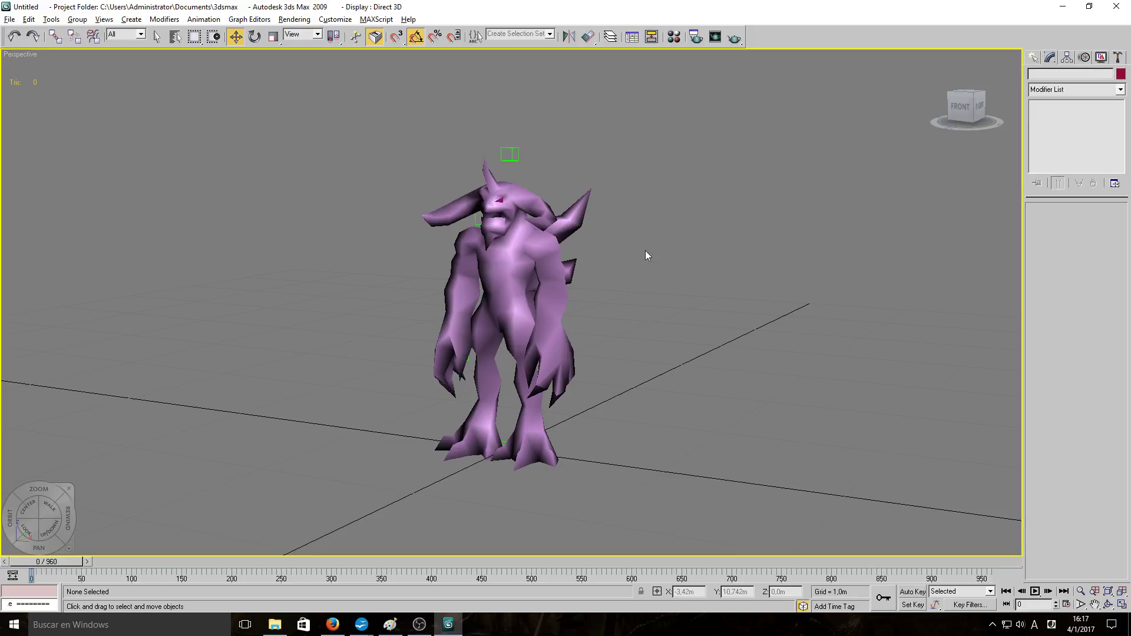
- Apply the DiabloFunSizedSkin PNG texture from the Export folder to the remaining Diablo body mesh
{"action": "scroll", "coordinate": [520, 296], "scroll_direction": "up", "scroll_amount": 4}
{"action": "scroll", "coordinate": [485, 179], "scroll_direction": "down", "scroll_amount": 2}
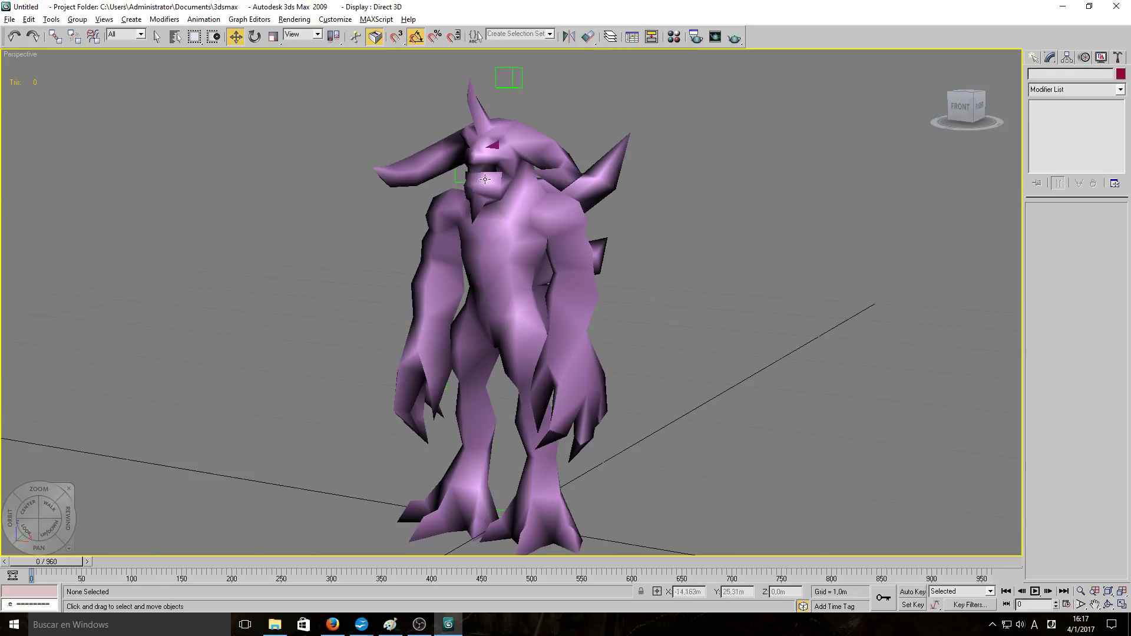
{"action": "left_click", "coordinate": [274, 625]}
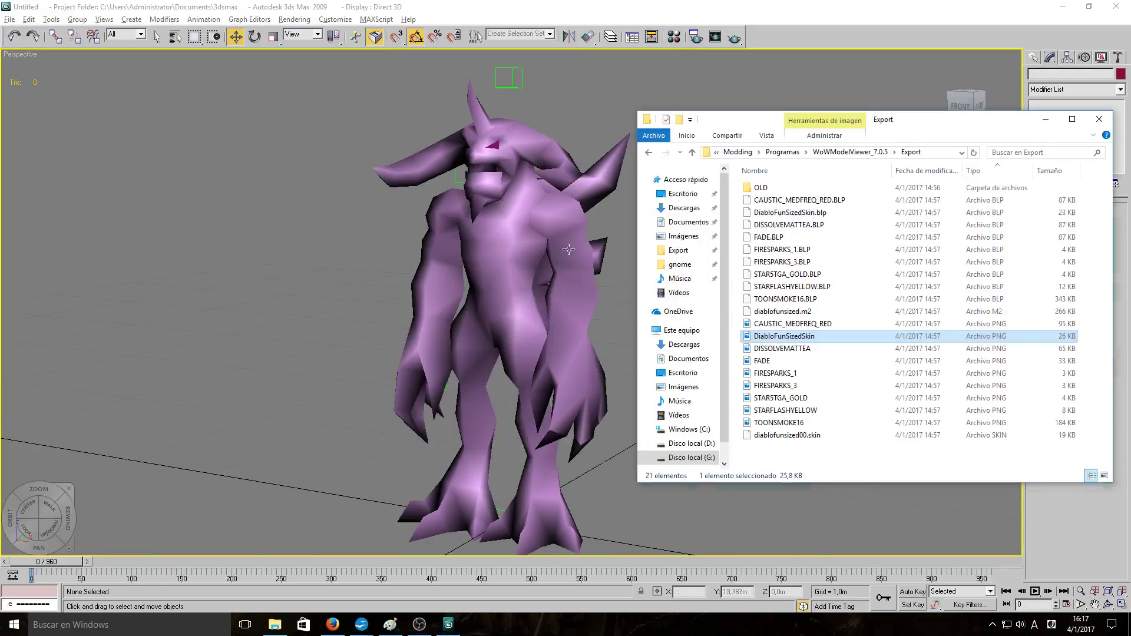
{"action": "left_click_drag", "start_coordinate": [793, 343], "coordinate": [514, 320]}
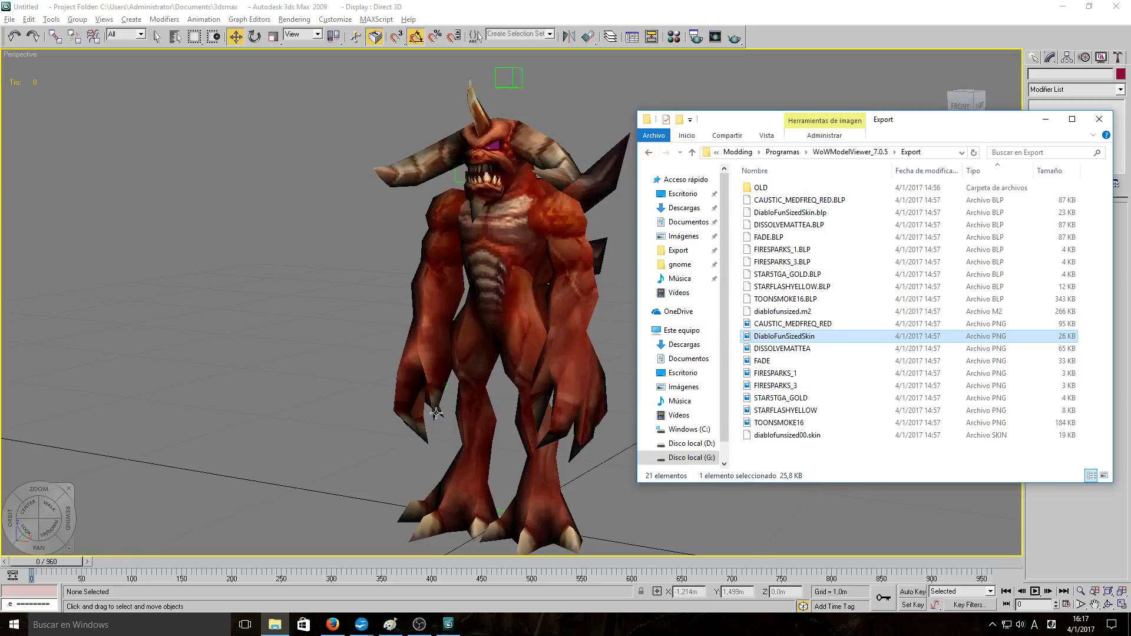
{"action": "left_click", "coordinate": [323, 423]}
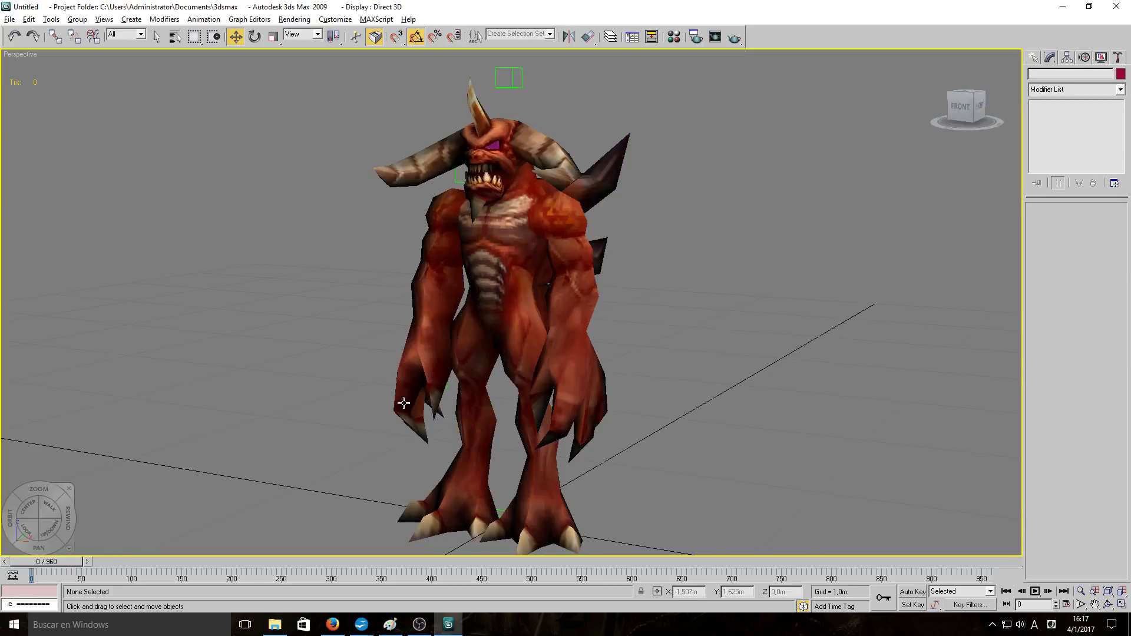
- Examine the front of the textured Diablo and its face, eyes and mouth up close
{"action": "middle_click_drag", "start_coordinate": [404, 403], "coordinate": [460, 416], "text": "alt"}
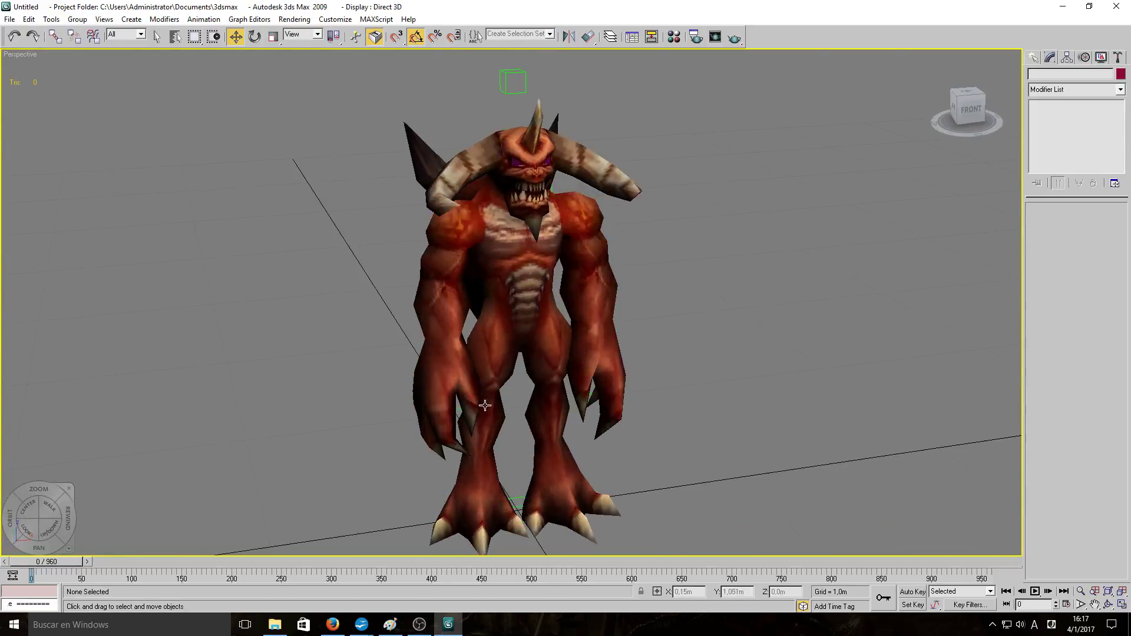
{"action": "scroll", "coordinate": [518, 368], "scroll_direction": "up", "scroll_amount": 3}
{"action": "middle_click_drag", "start_coordinate": [570, 311], "coordinate": [597, 454]}
{"action": "scroll", "coordinate": [579, 450], "scroll_direction": "up", "scroll_amount": 3}
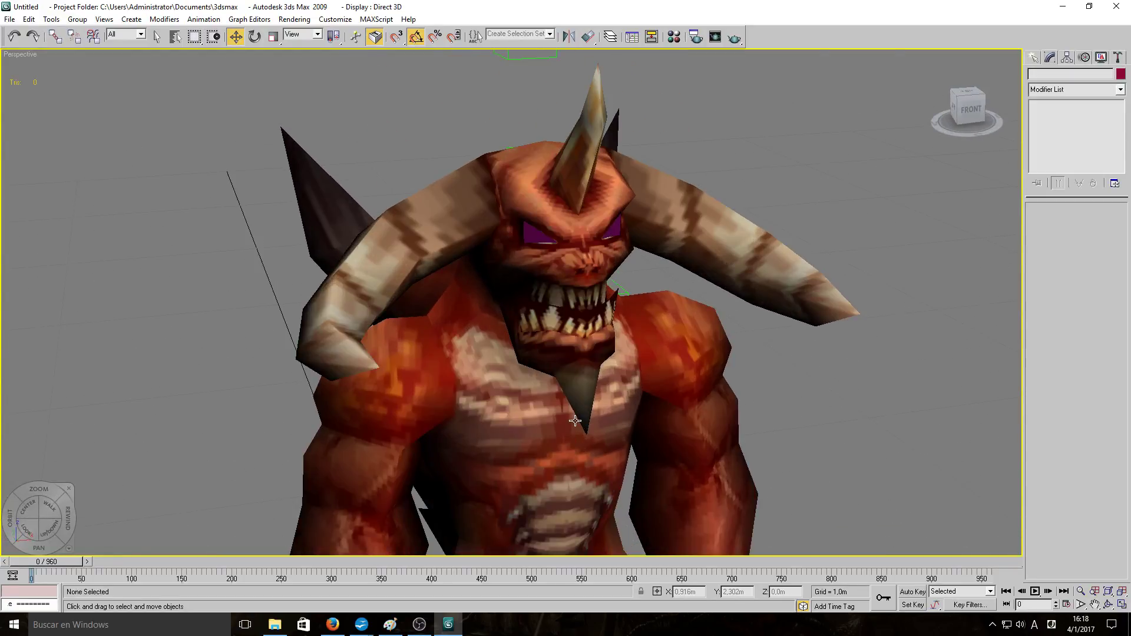
{"action": "scroll", "coordinate": [575, 420], "scroll_direction": "up", "scroll_amount": 3}
{"action": "scroll", "coordinate": [535, 284], "scroll_direction": "up", "scroll_amount": 3}
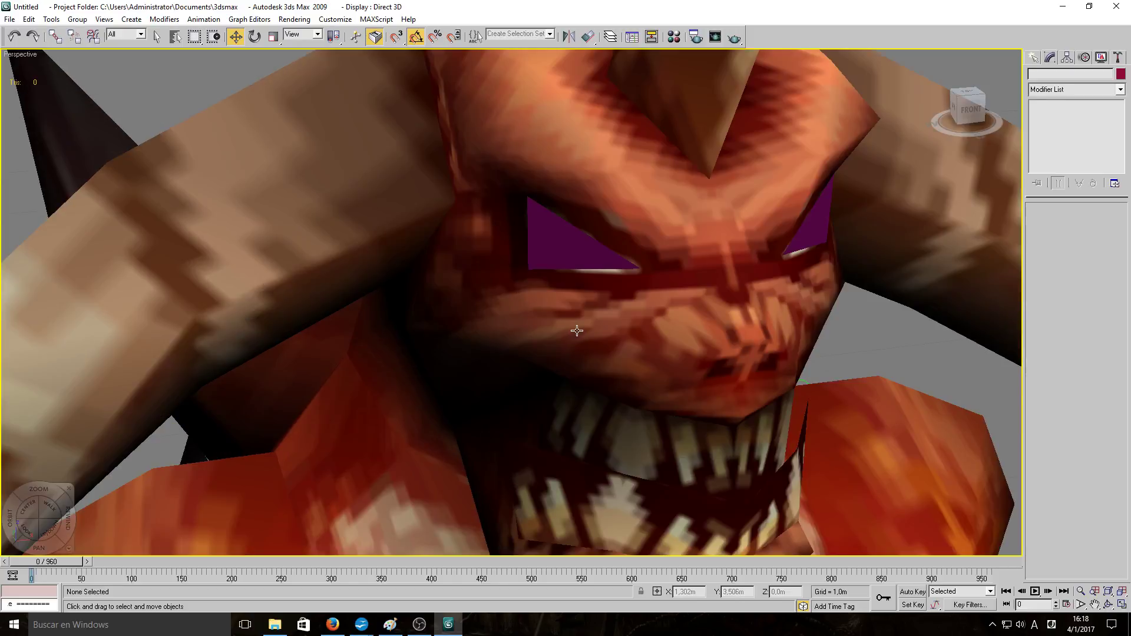
- Try deleting the textured body mesh and then the purple eye mesh, undoing each deletion
{"action": "left_click", "coordinate": [565, 264]}
{"action": "scroll", "coordinate": [565, 282], "scroll_direction": "down", "scroll_amount": 8}
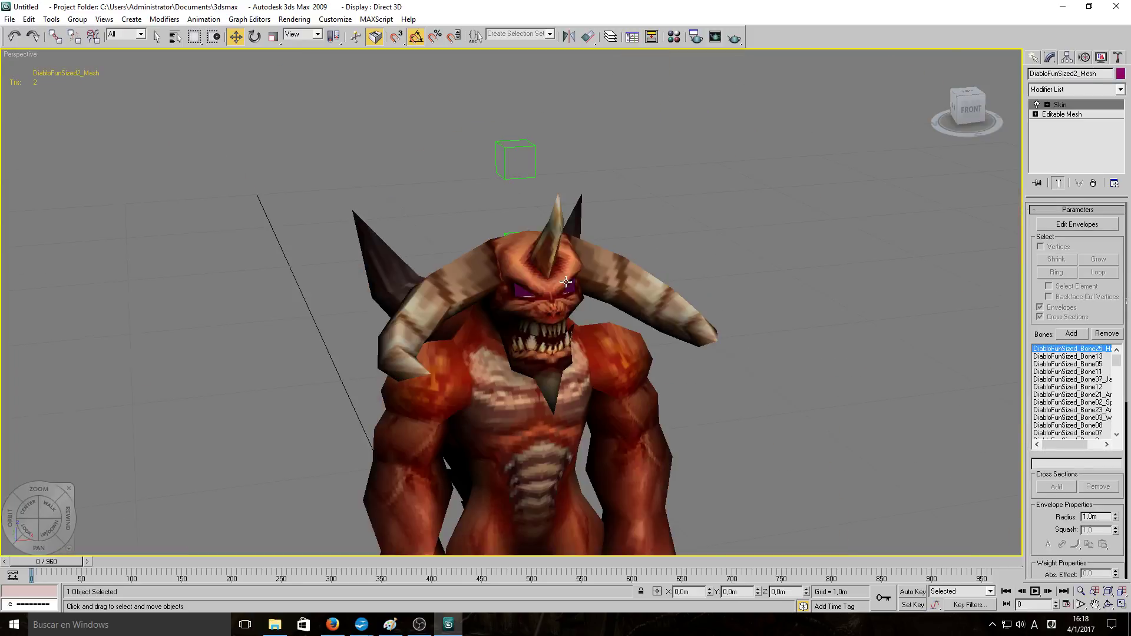
{"action": "scroll", "coordinate": [552, 293], "scroll_direction": "up", "scroll_amount": 6}
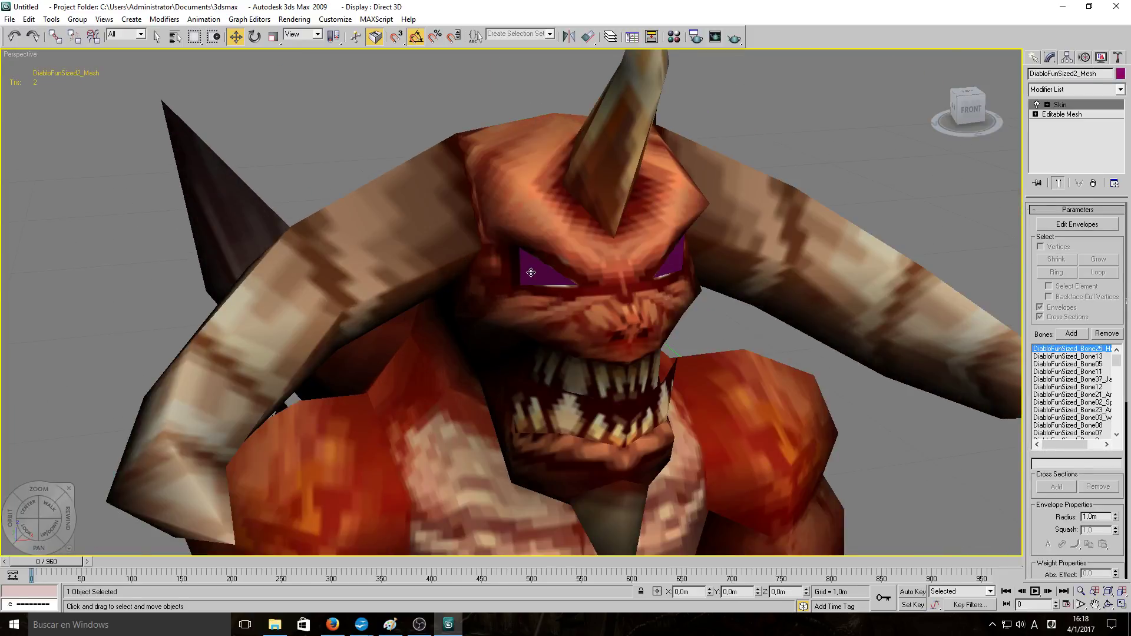
{"action": "left_click", "coordinate": [523, 341]}
{"action": "key", "text": "Delete"}
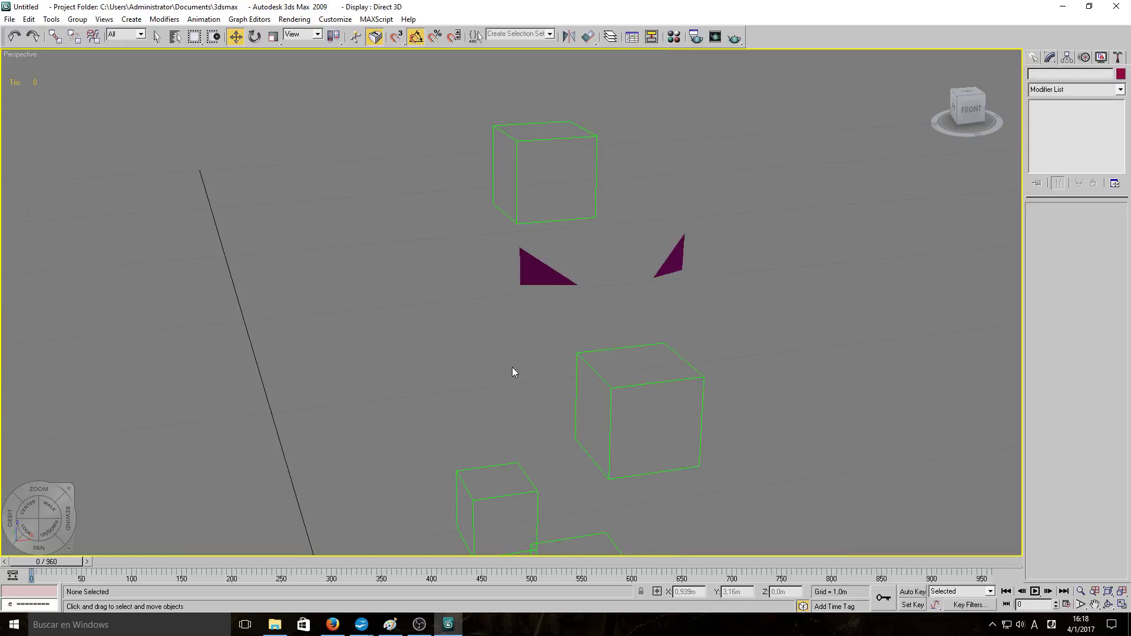
{"action": "key", "text": "ctrl+z"}
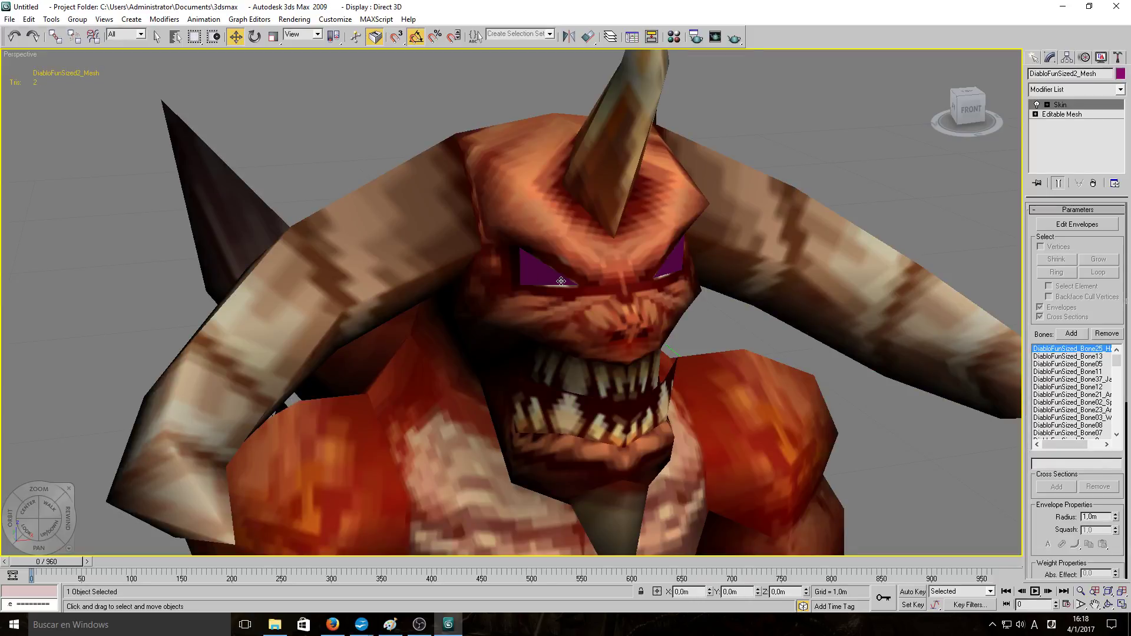
{"action": "key", "text": "Delete"}
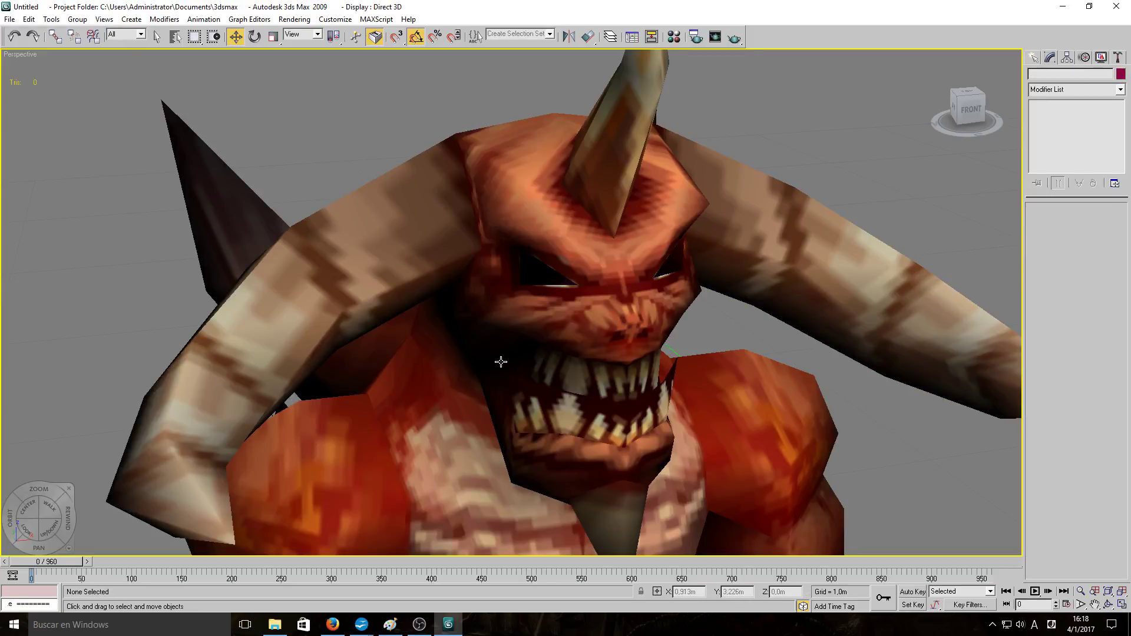
{"action": "key", "text": "ctrl+z"}
- Apply the DiabloFunSizedSkin PNG texture from the Export folder to the purple eye mesh, DiabloFunSized2_Mesh
{"action": "left_click", "coordinate": [275, 625]}
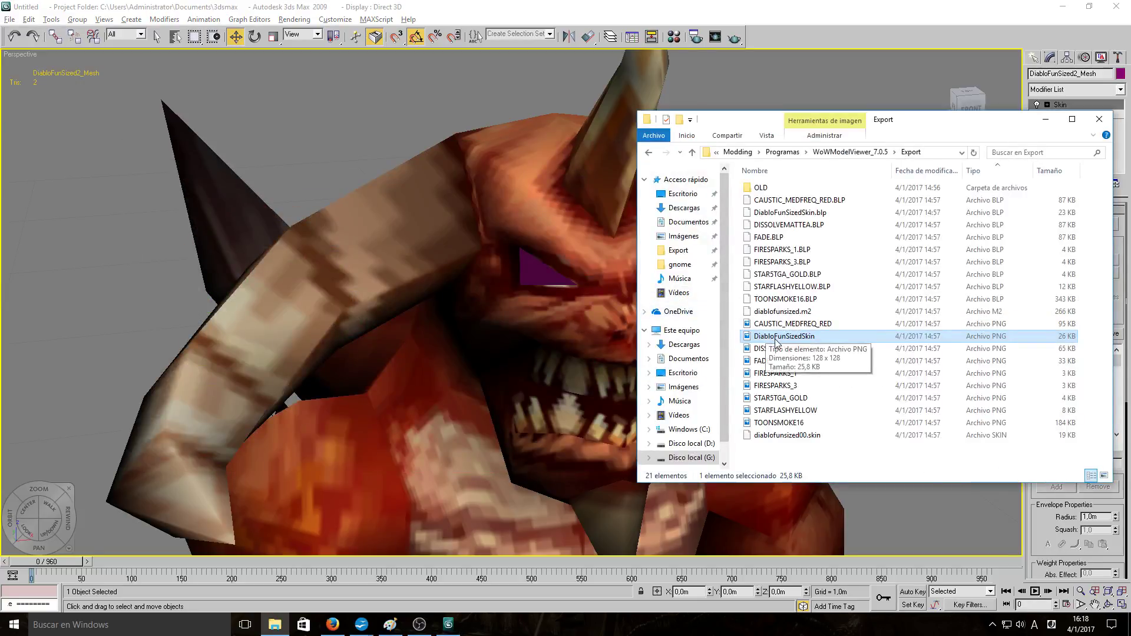
{"action": "left_click_drag", "start_coordinate": [775, 342], "coordinate": [542, 273]}
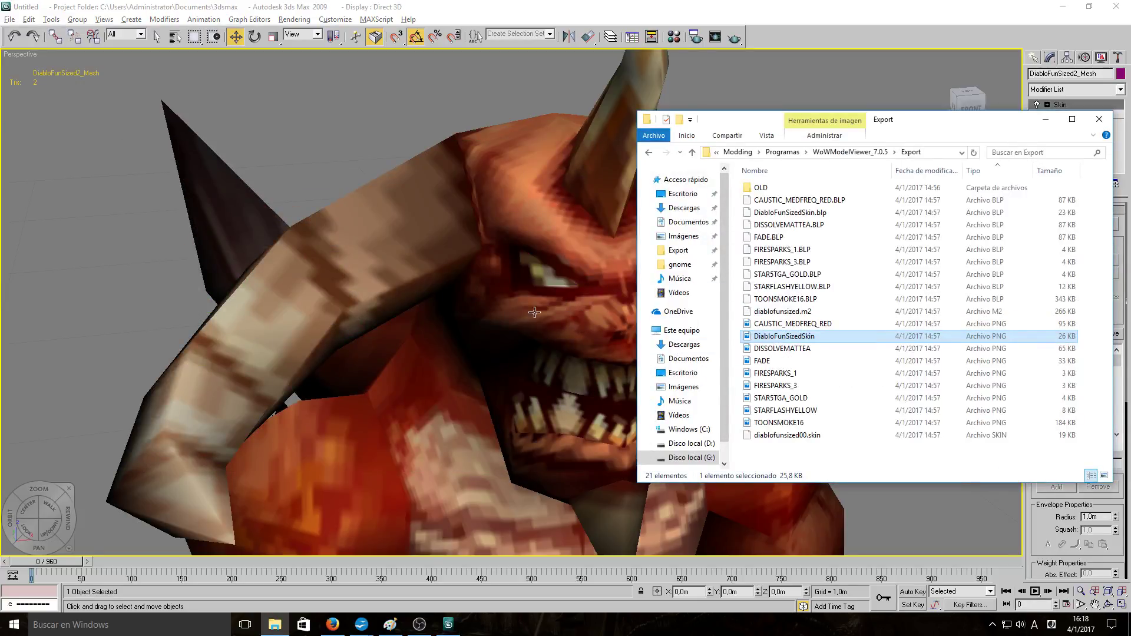
{"action": "left_click", "coordinate": [797, 37]}
{"action": "scroll", "coordinate": [695, 377], "scroll_direction": "down", "scroll_amount": 6}
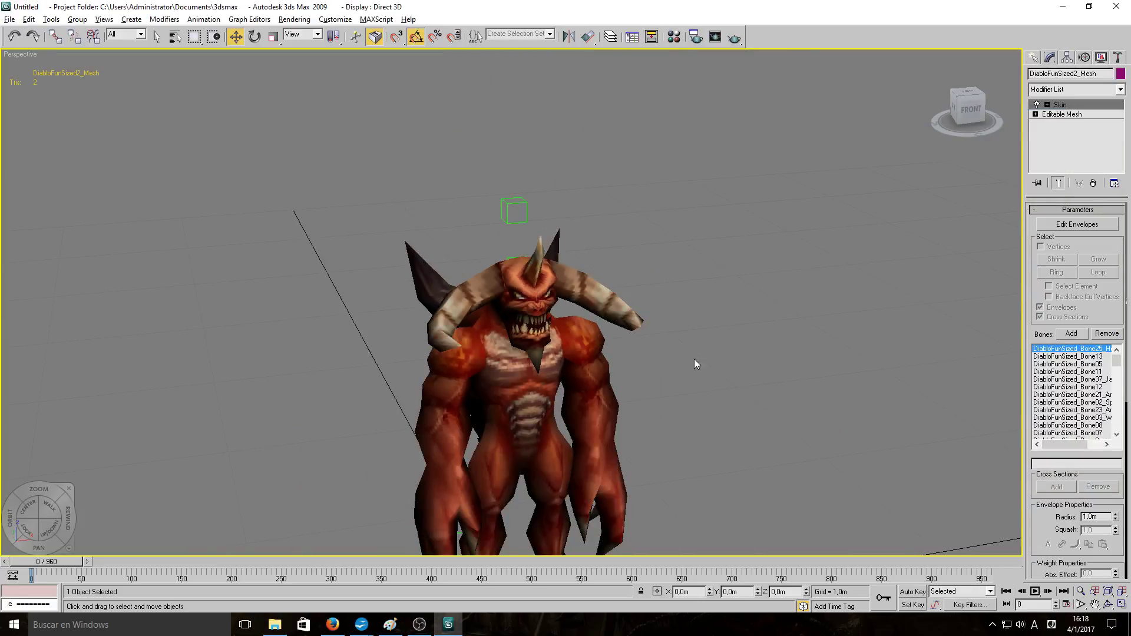
- Select the whole Diablo model and scrub the timeline near its start to check the animation
{"action": "scroll", "coordinate": [695, 364], "scroll_direction": "down", "scroll_amount": 5}
{"action": "left_click_drag", "start_coordinate": [361, 155], "coordinate": [692, 447]}
{"action": "scroll", "coordinate": [689, 439], "scroll_direction": "up", "scroll_amount": 2}
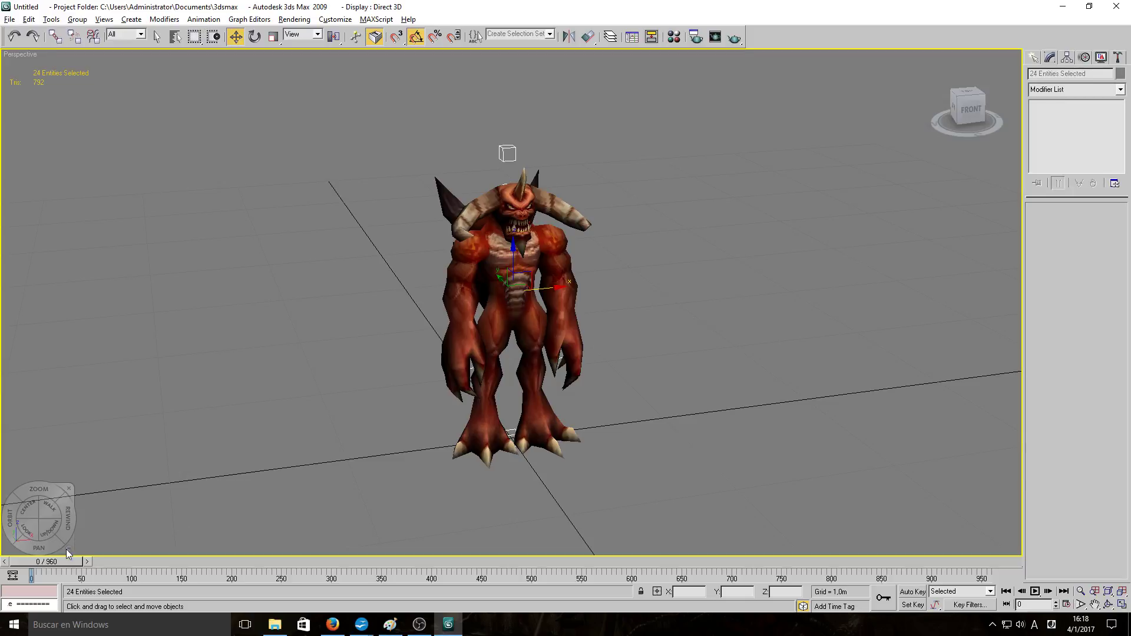
{"action": "left_click_drag", "start_coordinate": [59, 561], "coordinate": [30, 562]}
{"action": "key", "text": "w"}
- Unhide the bone objects and select the entire Diablo model together with its skeleton
{"action": "left_click", "coordinate": [1100, 58]}
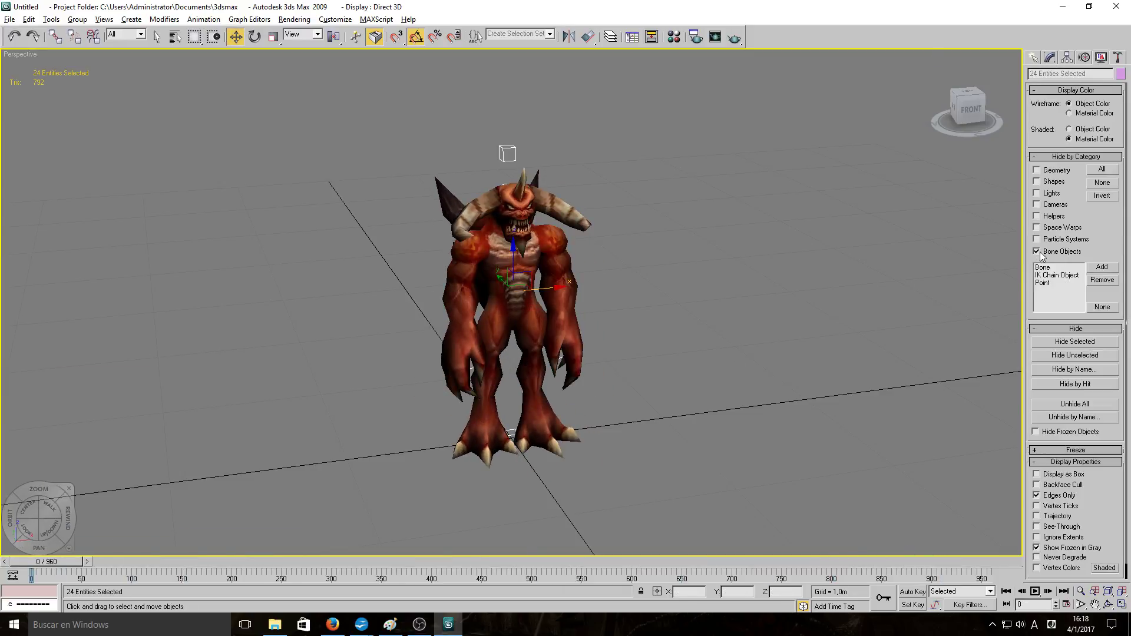
{"action": "left_click", "coordinate": [1037, 251]}
{"action": "left_click", "coordinate": [195, 126]}
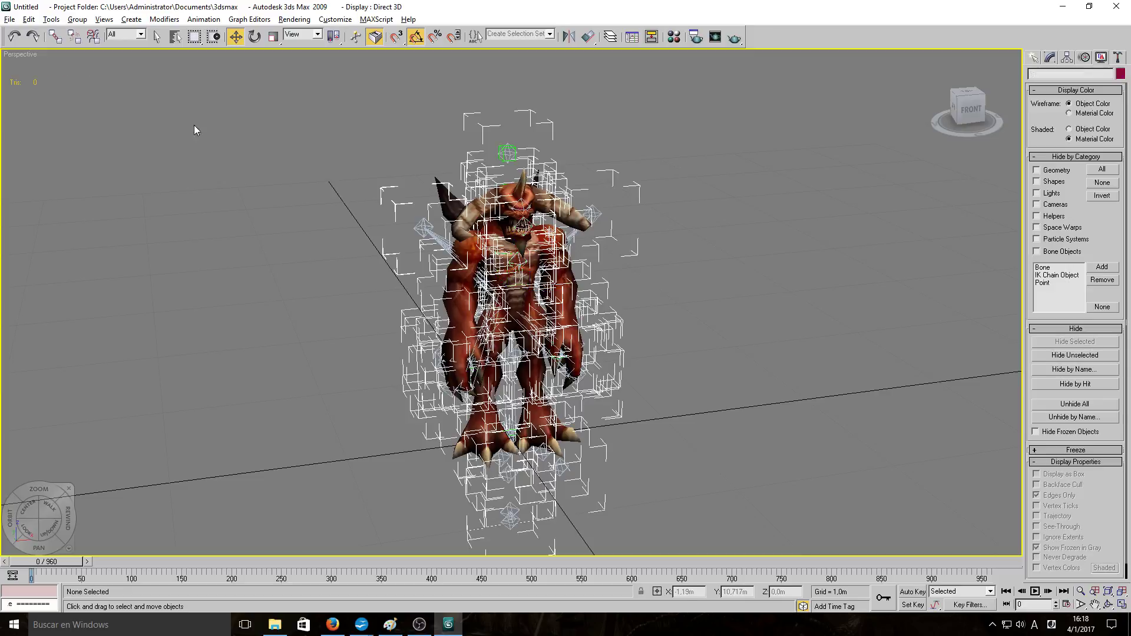
{"action": "left_click_drag", "start_coordinate": [274, 126], "coordinate": [811, 574]}
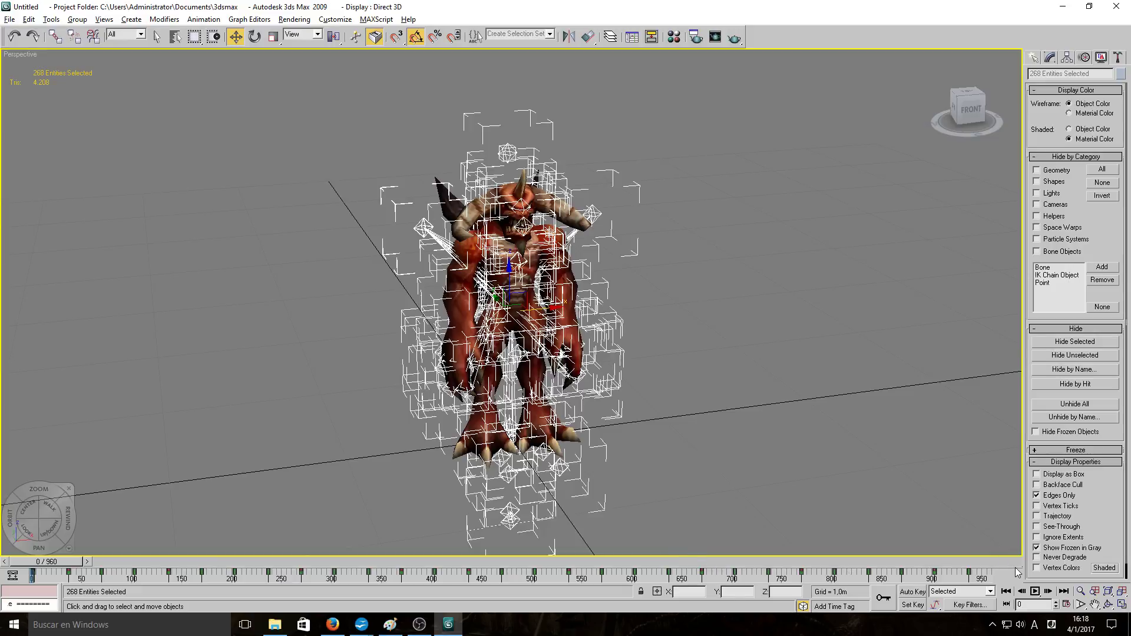
- In the time configuration, set the animation end time to 5000 and switch the frame rate to NTSC
{"action": "left_click", "coordinate": [1068, 607]}
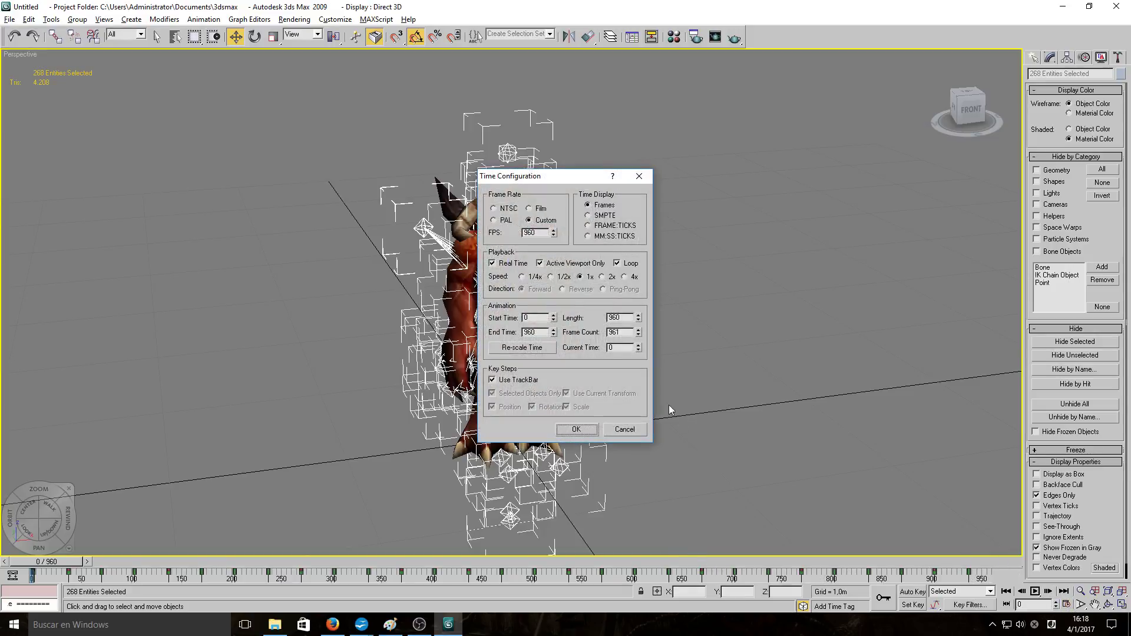
{"action": "double_click", "coordinate": [539, 333]}
{"action": "key", "text": "Return"}
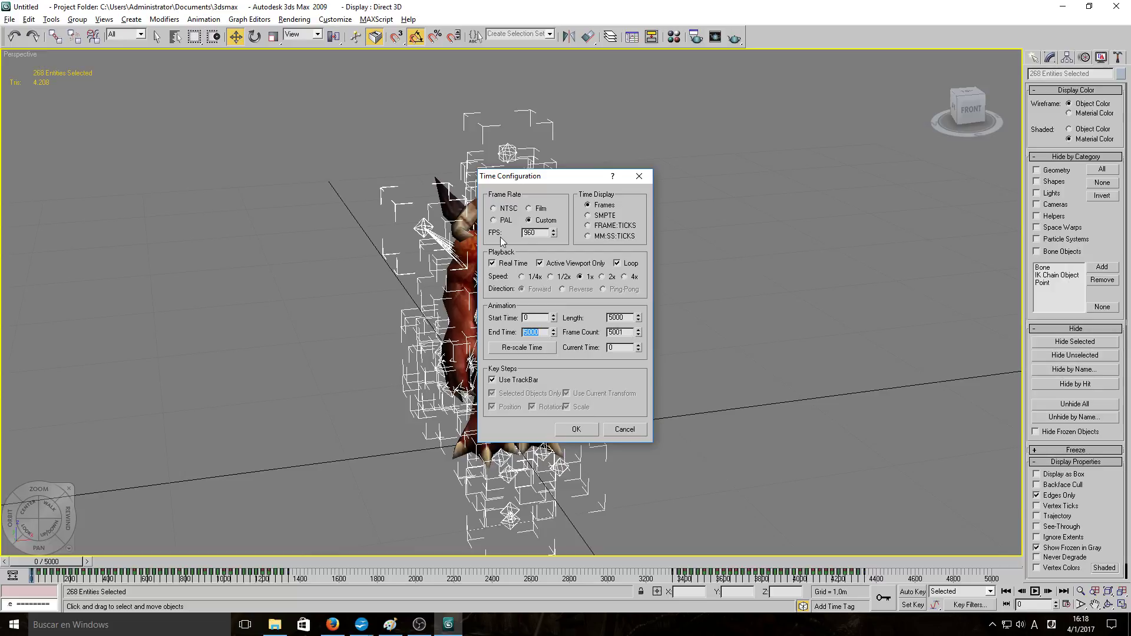
{"action": "left_click", "coordinate": [494, 209]}
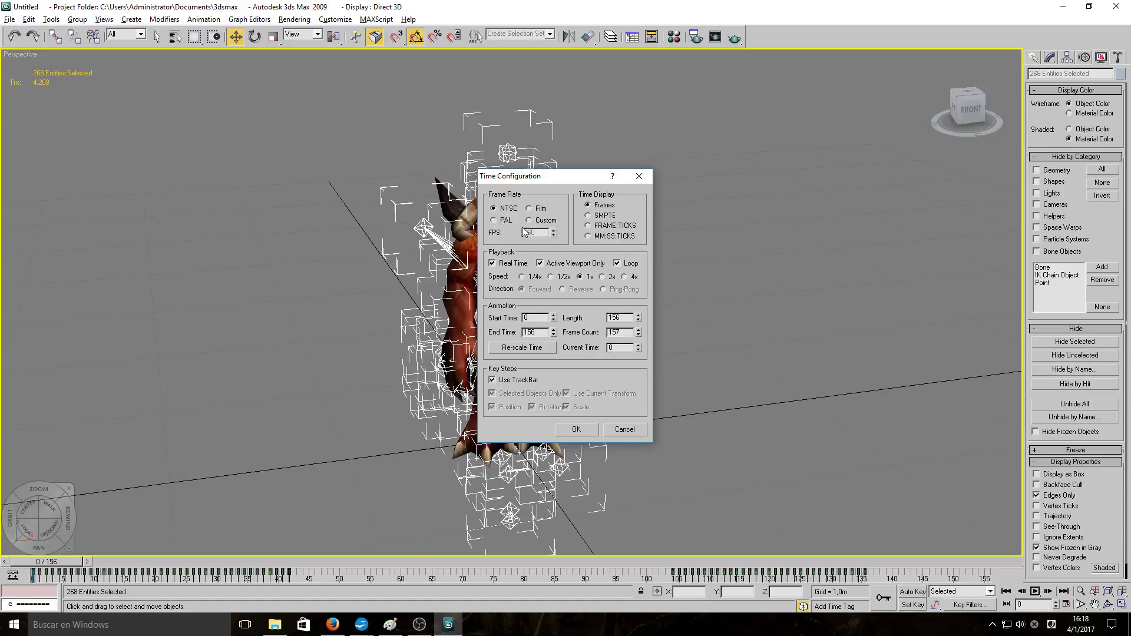
{"action": "left_click_drag", "start_coordinate": [538, 233], "coordinate": [497, 239]}
{"action": "left_click", "coordinate": [563, 434]}
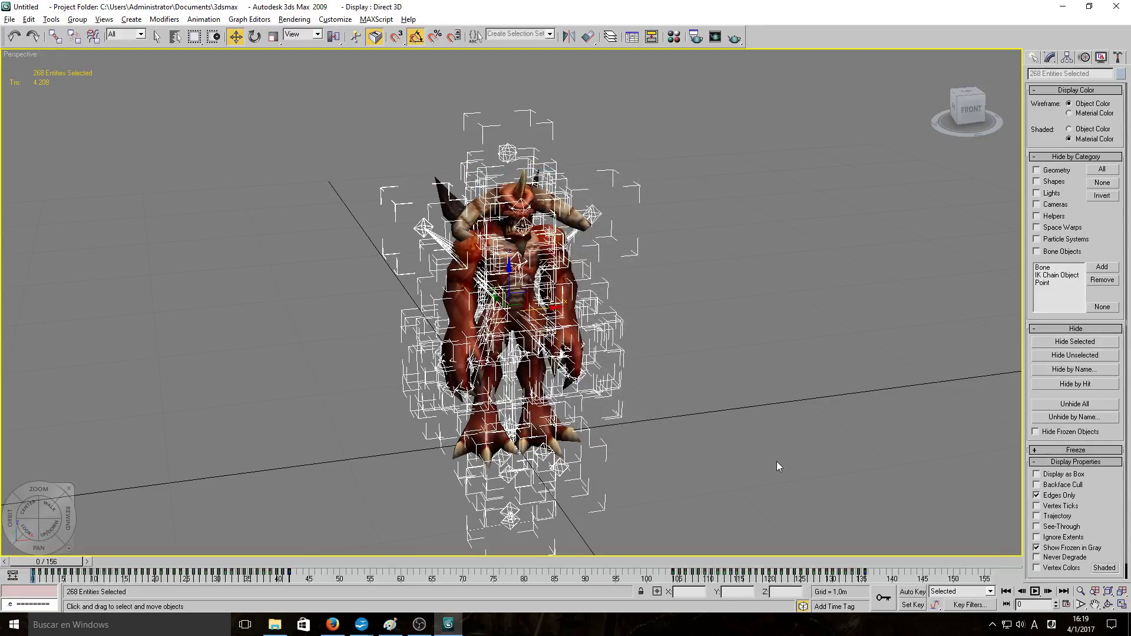
- Set the animation end time to 5000 at the NTSC frame rate
{"action": "middle_click_drag", "start_coordinate": [776, 461], "coordinate": [923, 519], "text": "alt"}
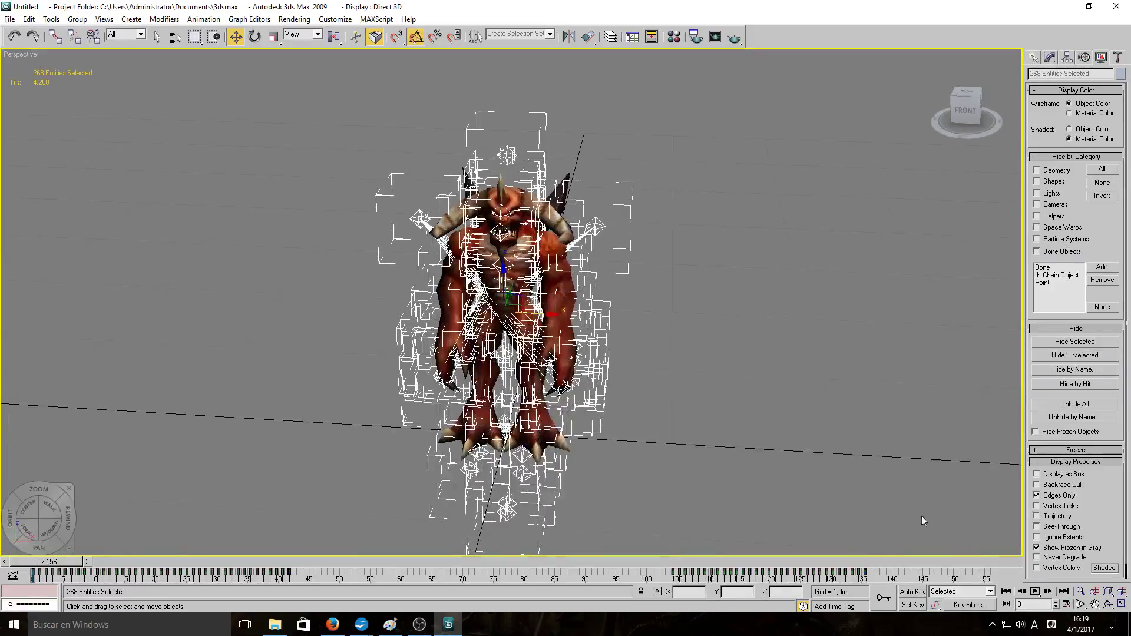
{"action": "left_click", "coordinate": [1066, 605]}
{"action": "left_click_drag", "start_coordinate": [533, 334], "coordinate": [515, 335]}
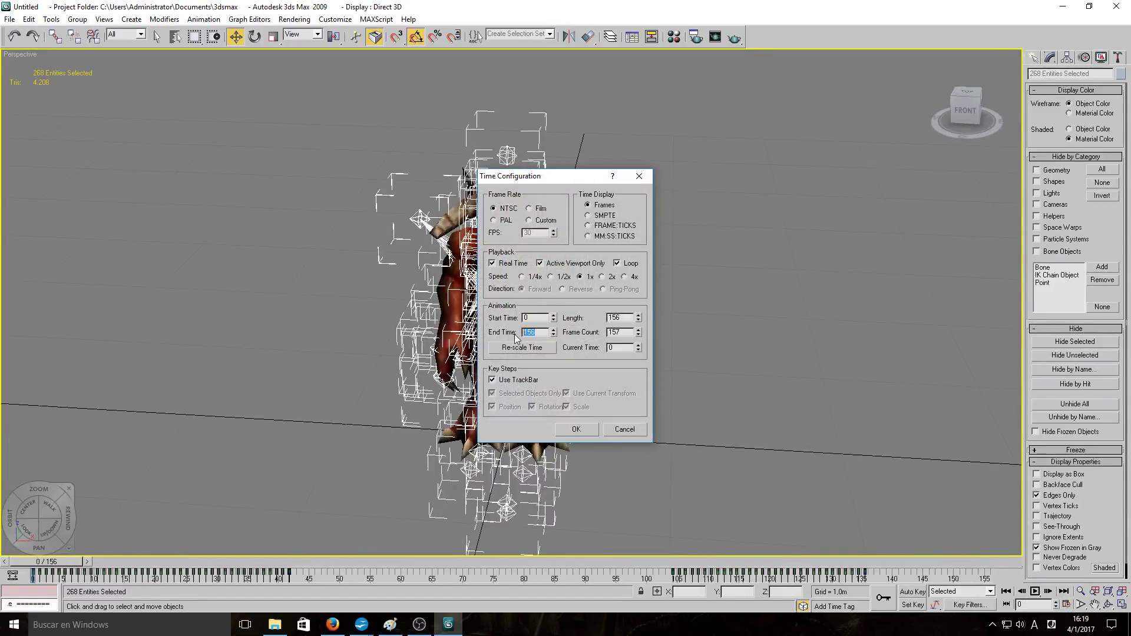
{"action": "type", "text": "5000"}
{"action": "key", "text": "Return"}
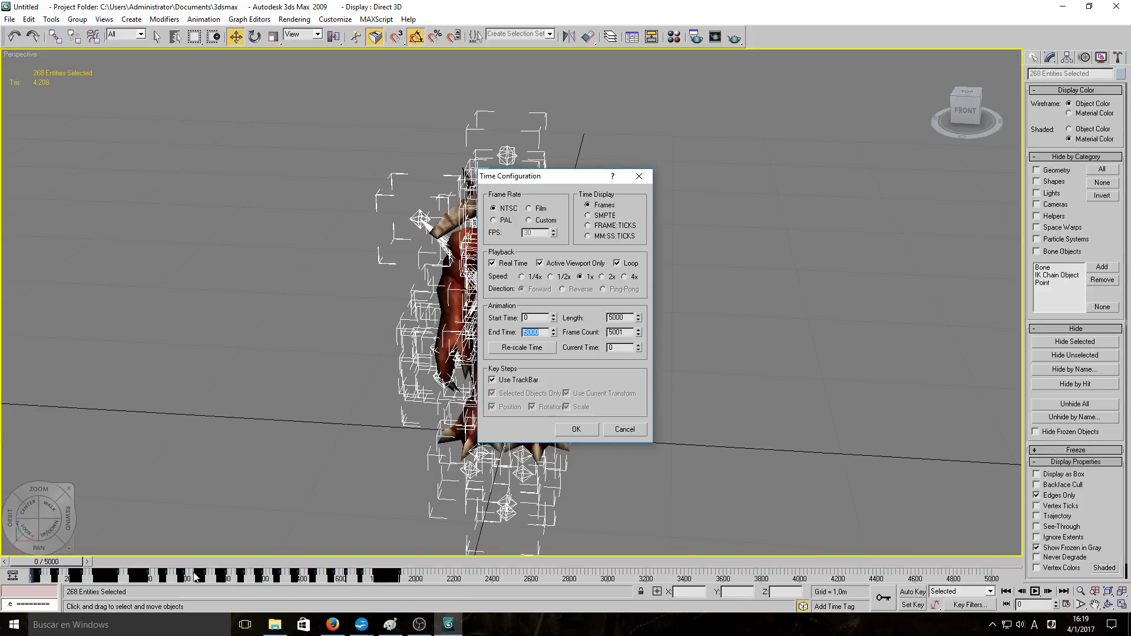
{"action": "left_click", "coordinate": [571, 430]}
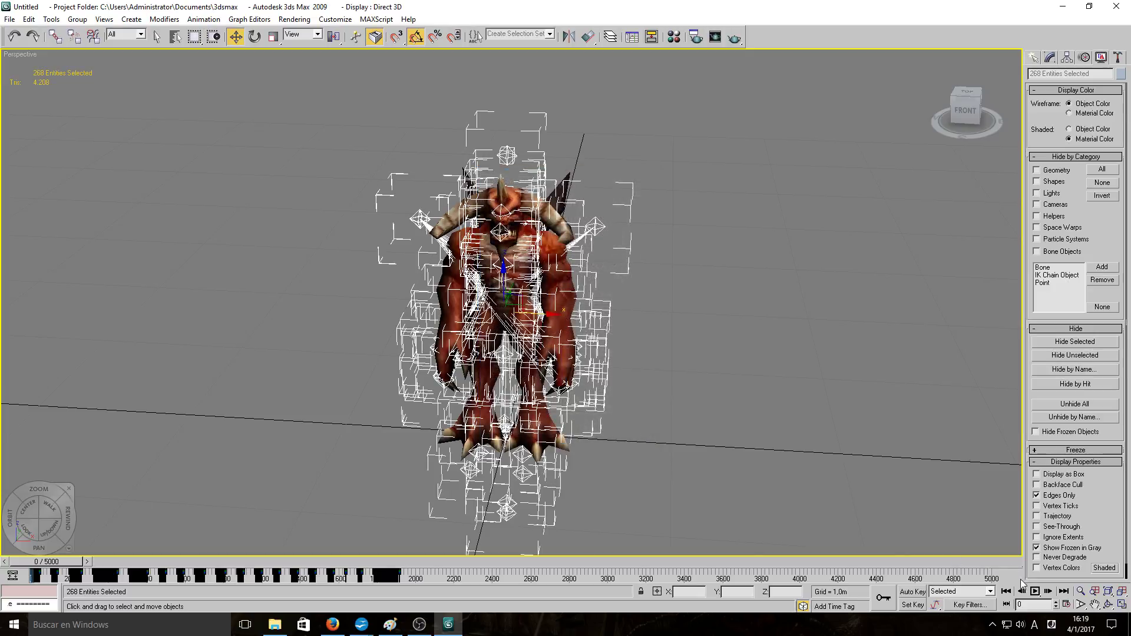
- Set the animation end time to 2000
{"action": "left_click", "coordinate": [1065, 606]}
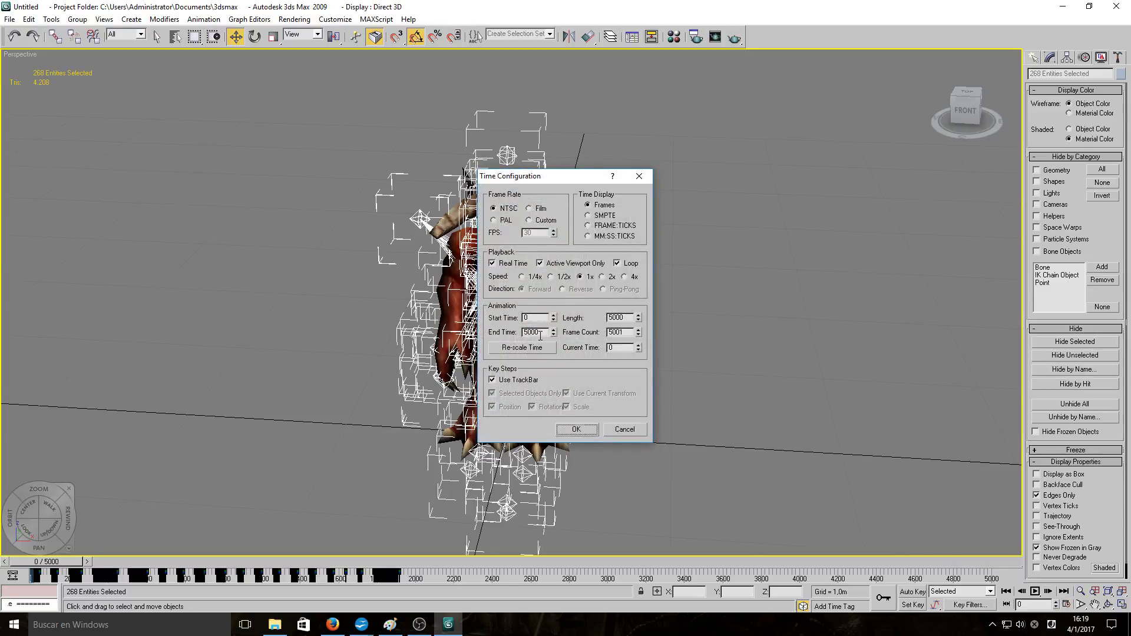
{"action": "left_click_drag", "start_coordinate": [540, 336], "coordinate": [498, 337]}
{"action": "type", "text": "2000"}
{"action": "key", "text": "Return"}
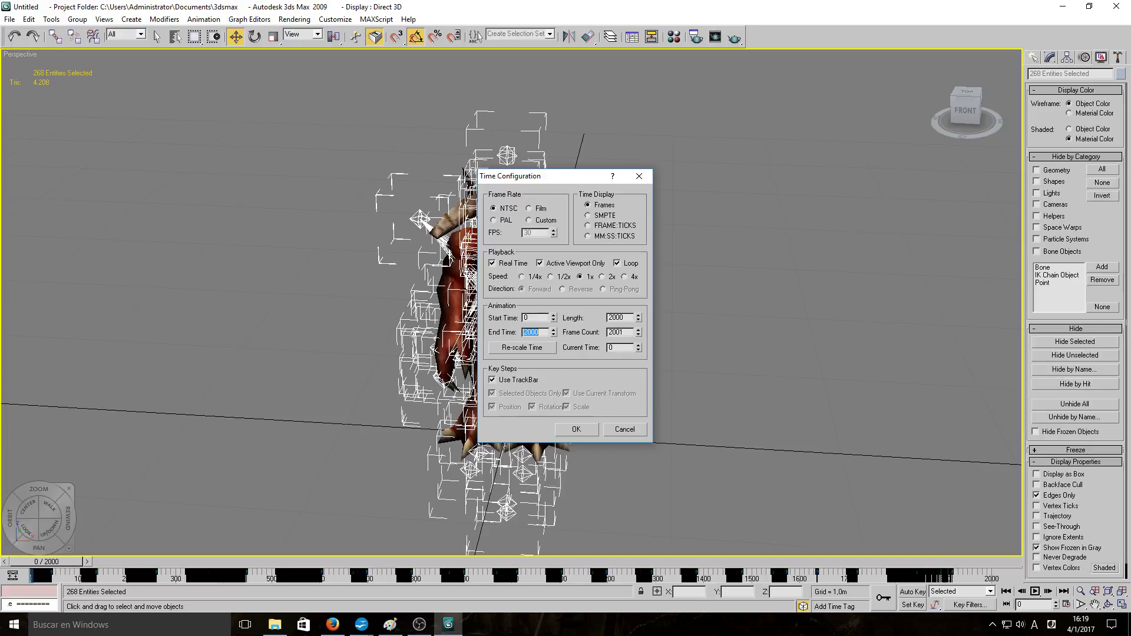
{"action": "left_click", "coordinate": [576, 429]}
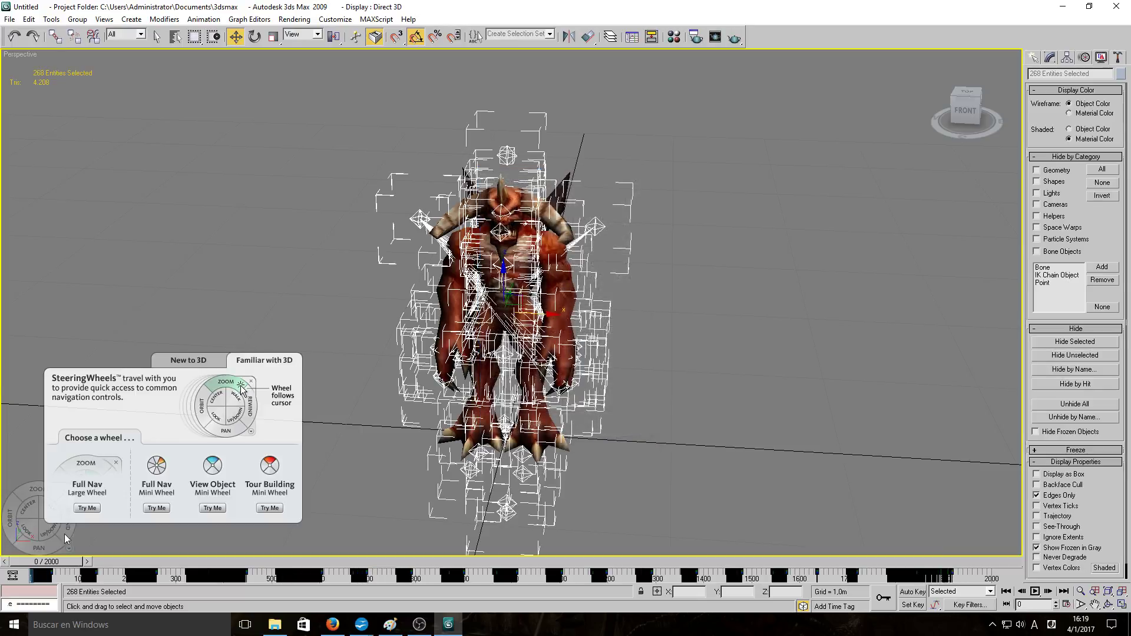
- Hide the bone objects and helpers so only the Diablo meshes are displayed
{"action": "left_click_drag", "start_coordinate": [46, 568], "coordinate": [47, 594]}
{"action": "key", "text": "w"}
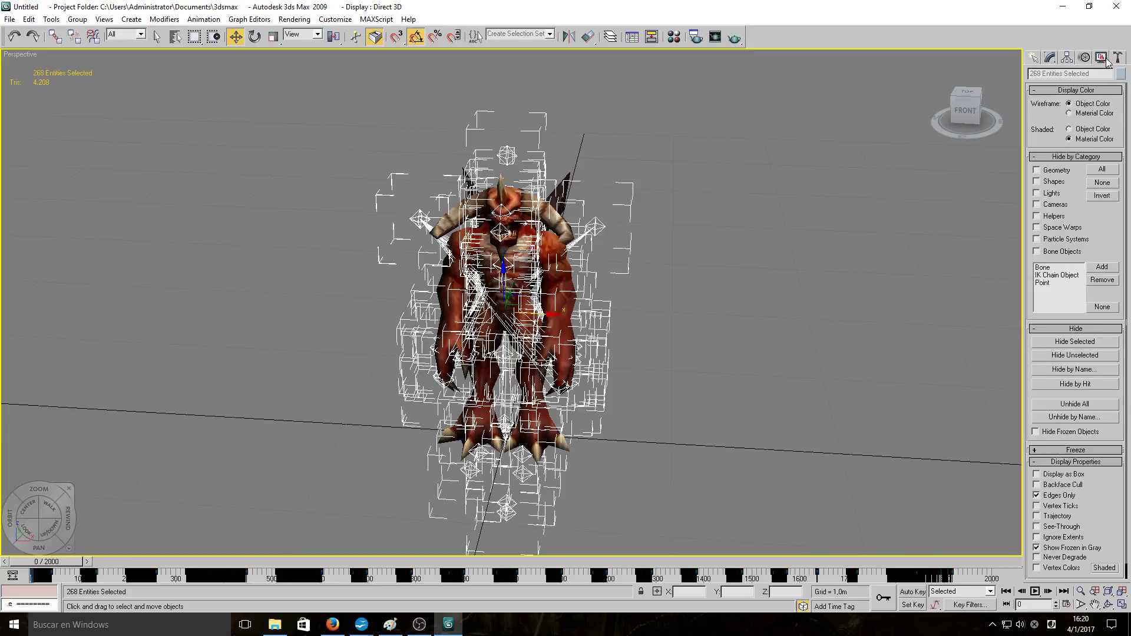
{"action": "left_click", "coordinate": [1037, 252]}
{"action": "left_click", "coordinate": [1037, 216]}
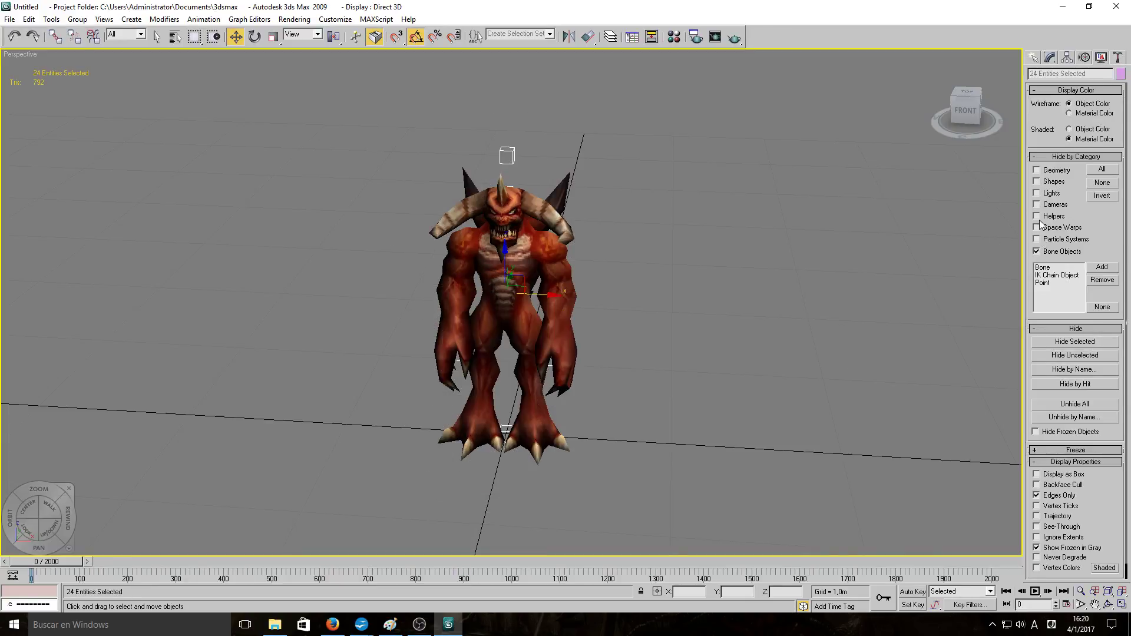
- Scrub the animation to frame 296 and examine the posed Diablo from an angled view
{"action": "left_click_drag", "start_coordinate": [60, 562], "coordinate": [198, 562]}
{"action": "key", "text": "w"}
{"action": "middle_click_drag", "start_coordinate": [365, 424], "coordinate": [793, 362], "text": "alt"}
{"action": "scroll", "coordinate": [389, 403], "scroll_direction": "up", "scroll_amount": 3}
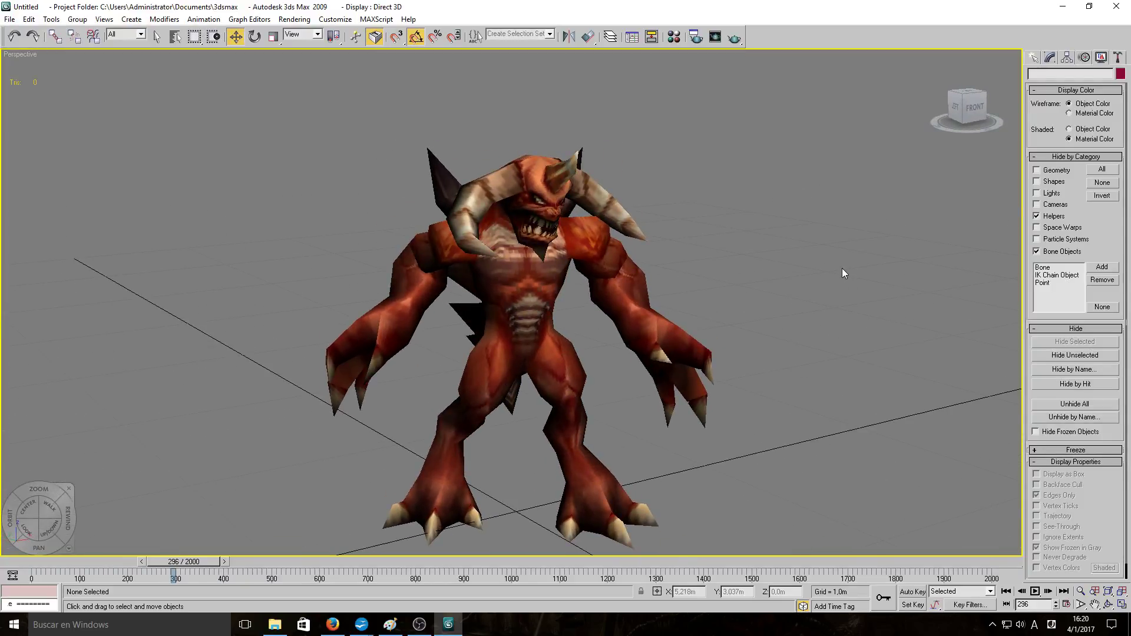
- Minimize 3ds Max and launch World of Warcraft Model Viewer from the WoWModelViewer_7.0.5 folder
{"action": "left_click", "coordinate": [14, 625]}
{"action": "left_click", "coordinate": [965, 390]}
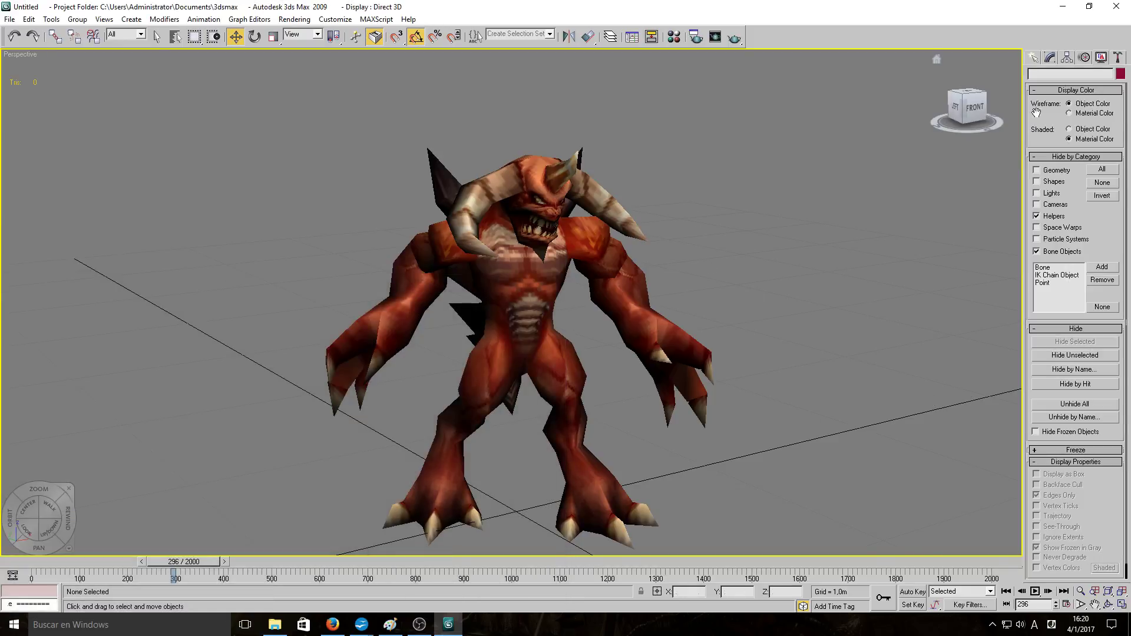
{"action": "left_click", "coordinate": [1063, 6]}
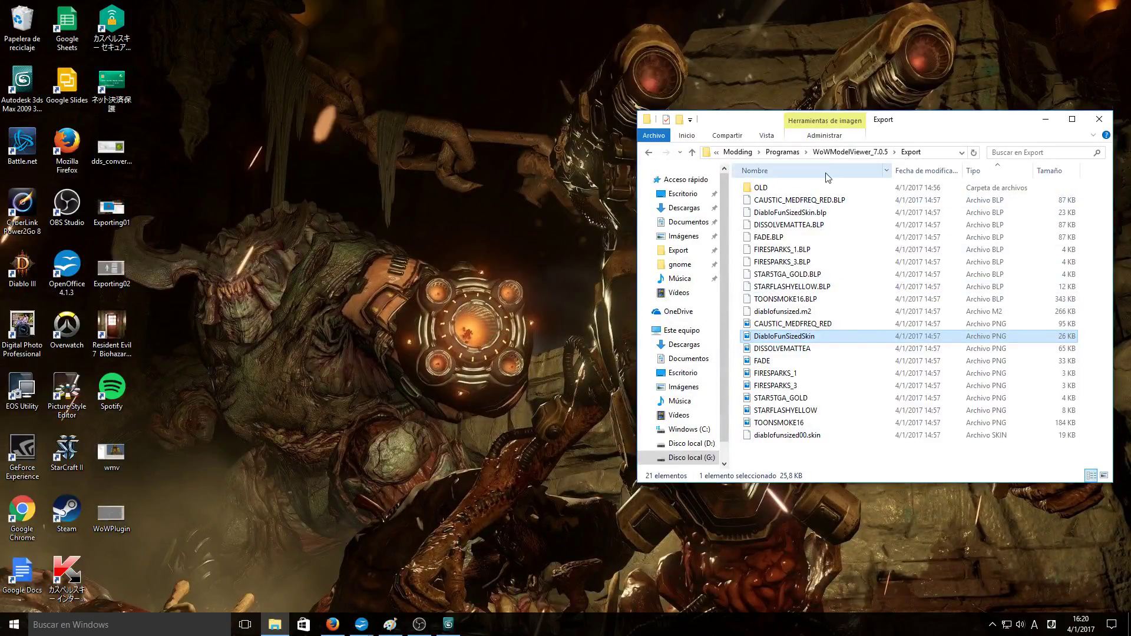
{"action": "left_click", "coordinate": [852, 152]}
{"action": "double_click", "coordinate": [772, 373]}
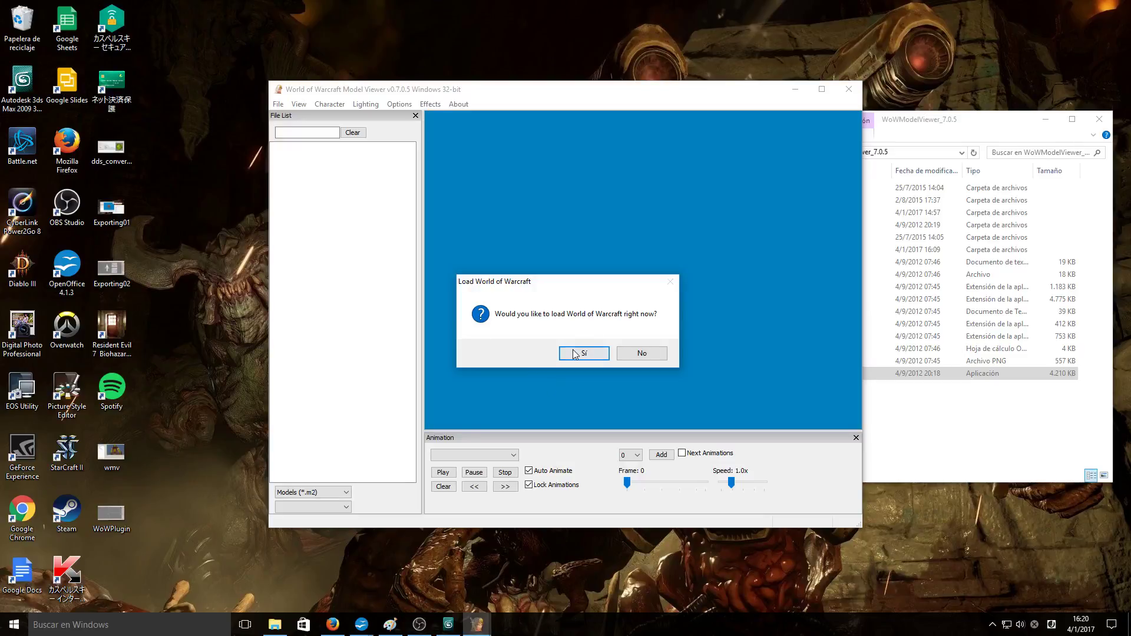
- Load World of Warcraft, filter the file list by "diablo" and open diablofunsized.m2
{"action": "left_click", "coordinate": [576, 353]}
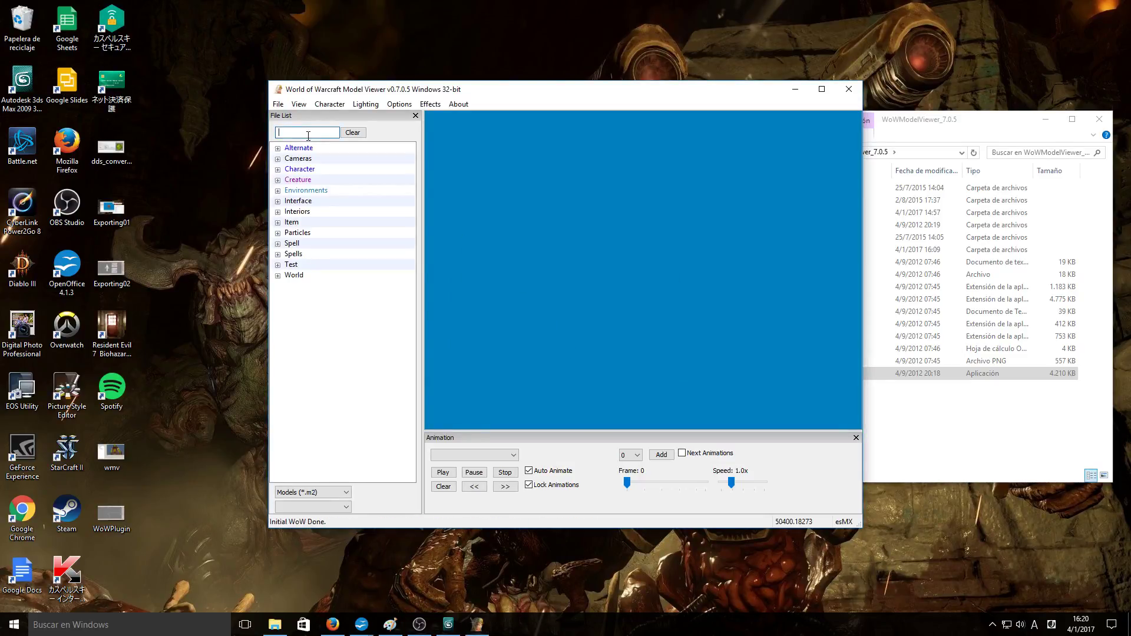
{"action": "key", "text": "Return"}
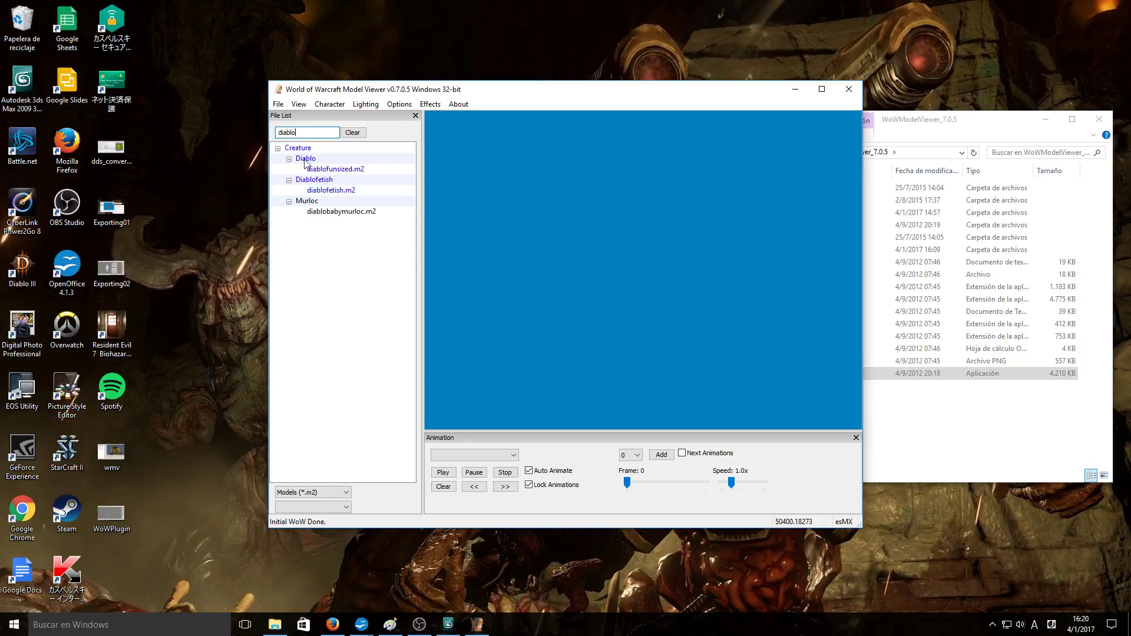
{"action": "left_click", "coordinate": [325, 170]}
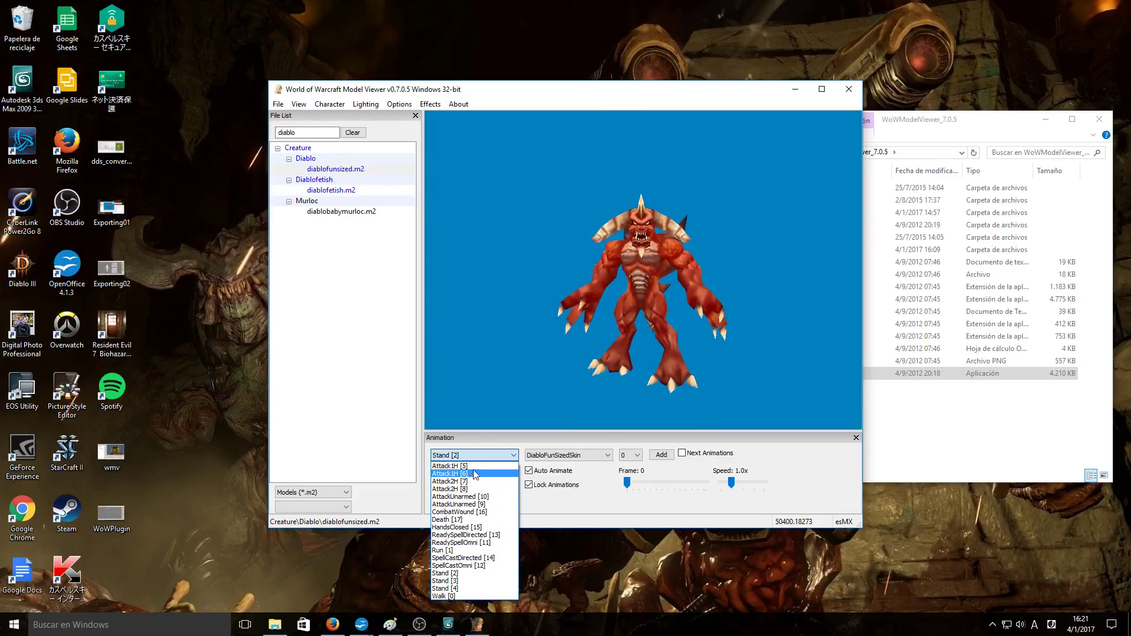
- Preview Diablo's attack animations one after another, from Attack1H [5] through AttackUnarmed [10]
{"action": "left_click", "coordinate": [482, 466]}
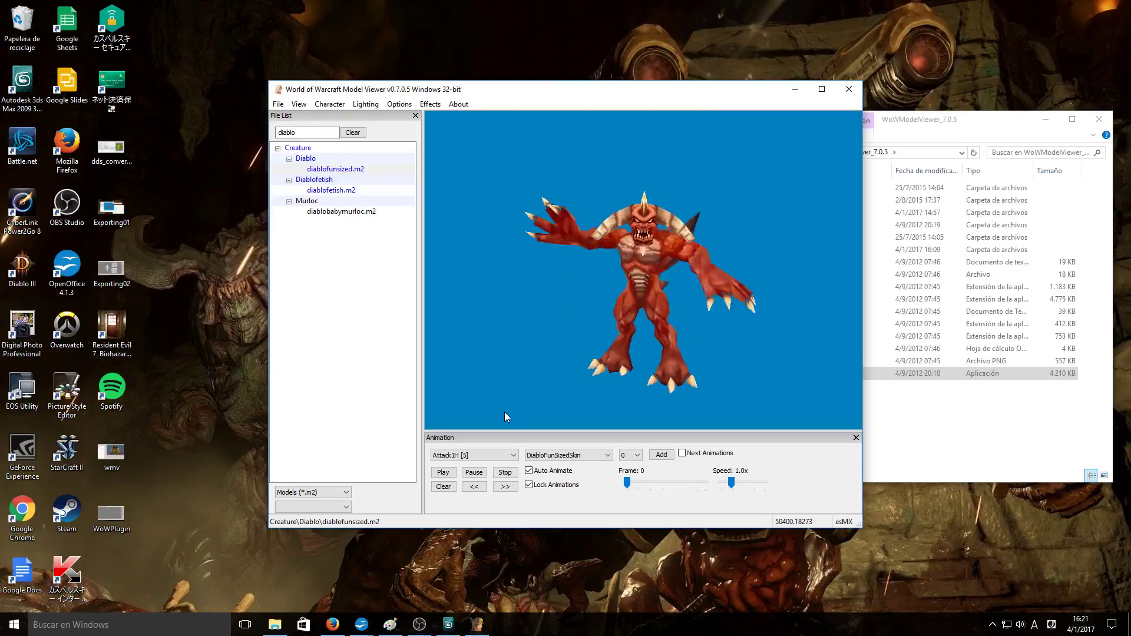
{"action": "key", "text": "Down"}
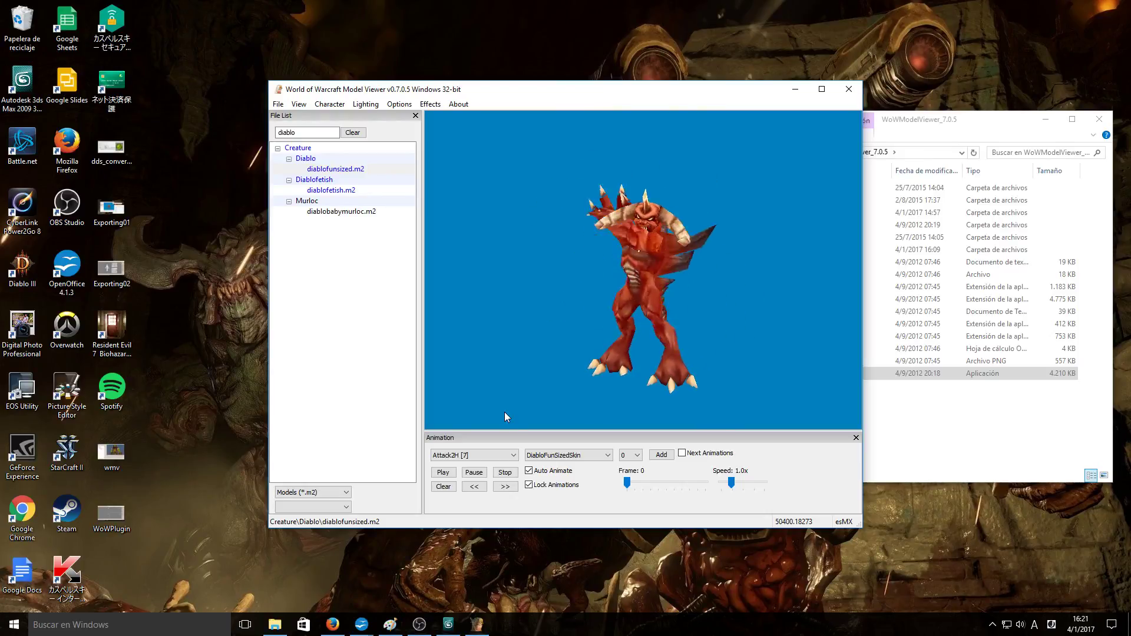
{"action": "key", "text": "Down"}
{"action": "key", "text": "Down"}
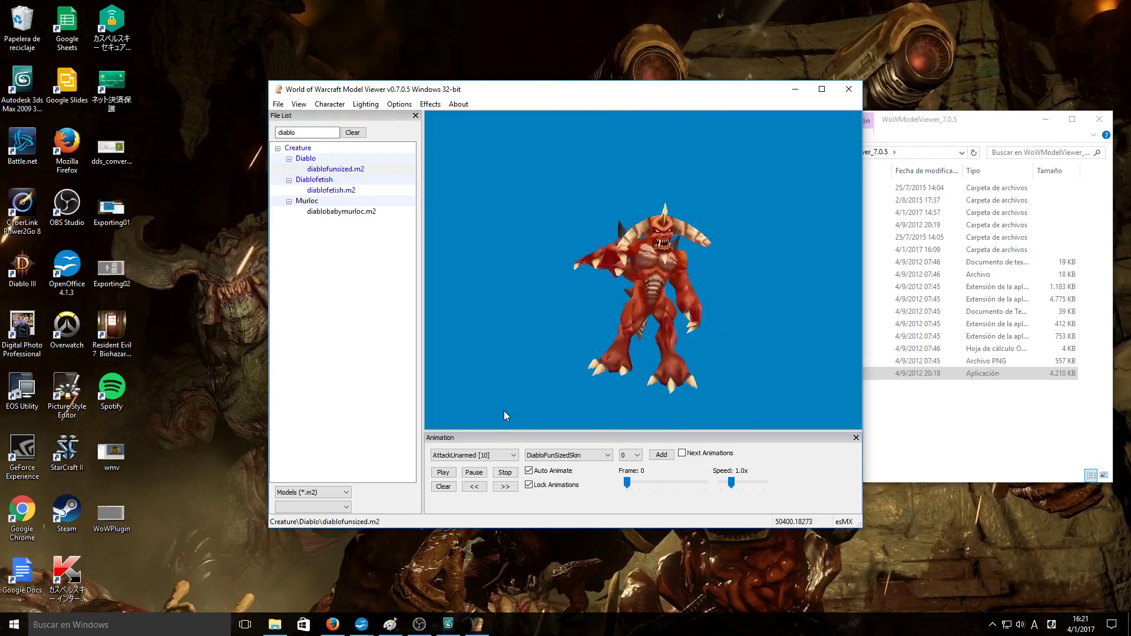
- Preview Diablo's animations in list order from AttackUnarmed [9] through Death [17] and HandsClosed [15] to ReadySpellOmni [11], viewing the last from an angle
{"action": "left_click", "coordinate": [513, 455]}
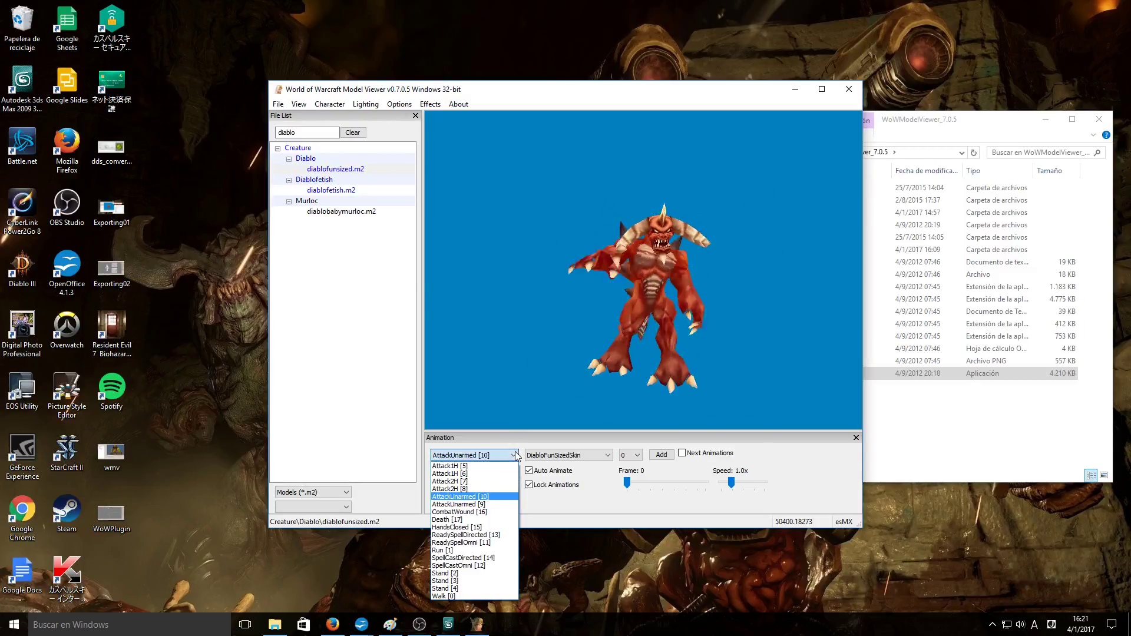
{"action": "left_click", "coordinate": [500, 512]}
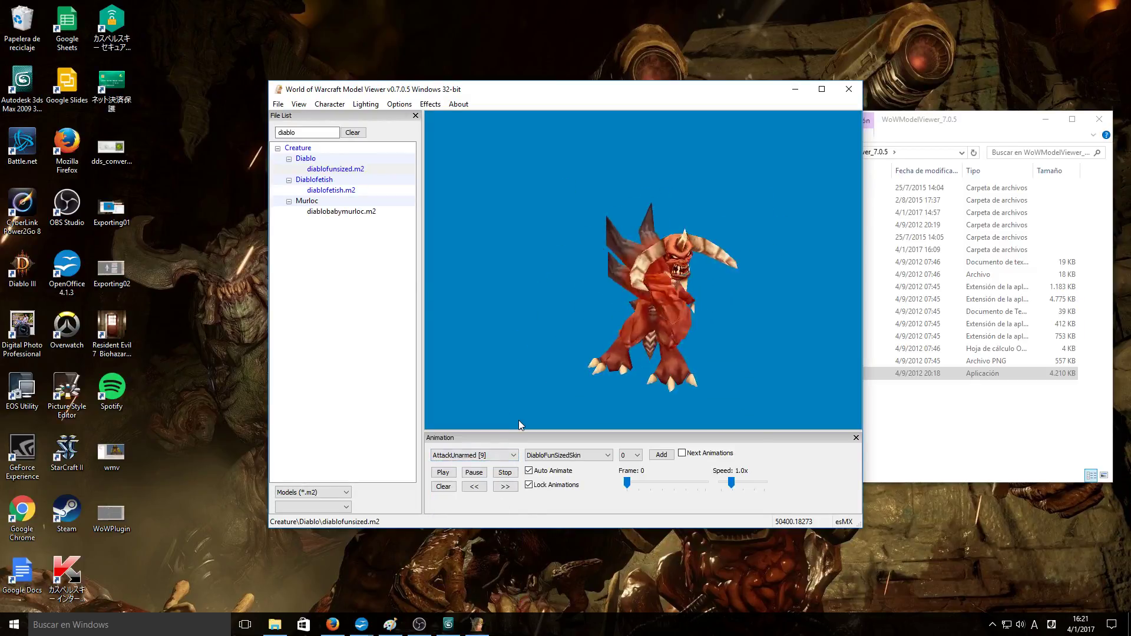
{"action": "key", "text": "Down"}
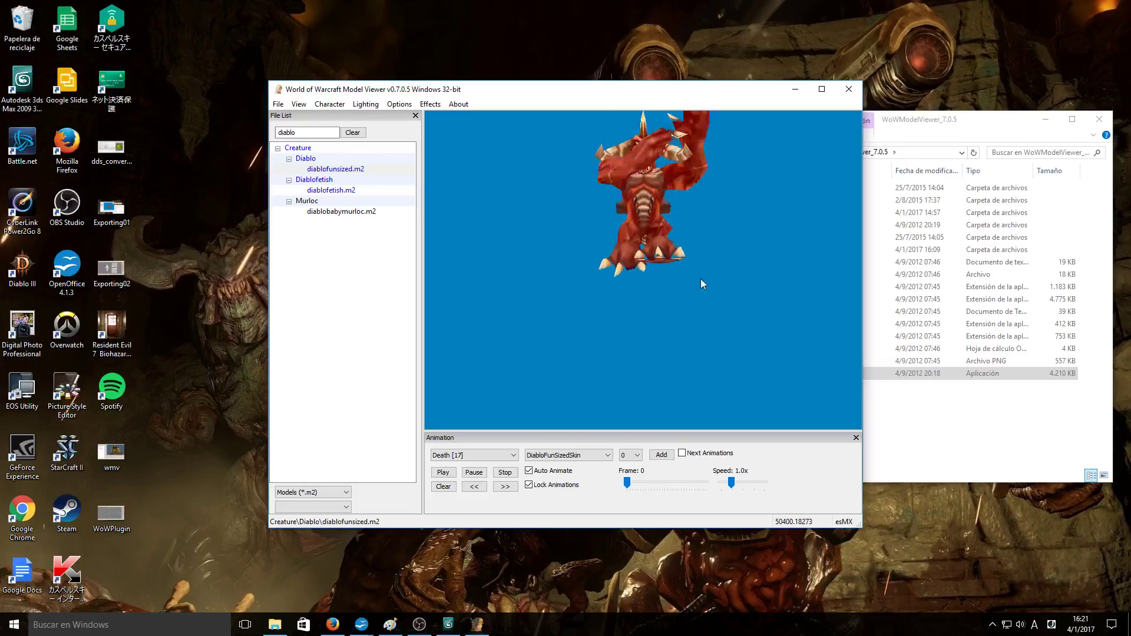
{"action": "key", "text": "Down"}
{"action": "key", "text": "Down"}
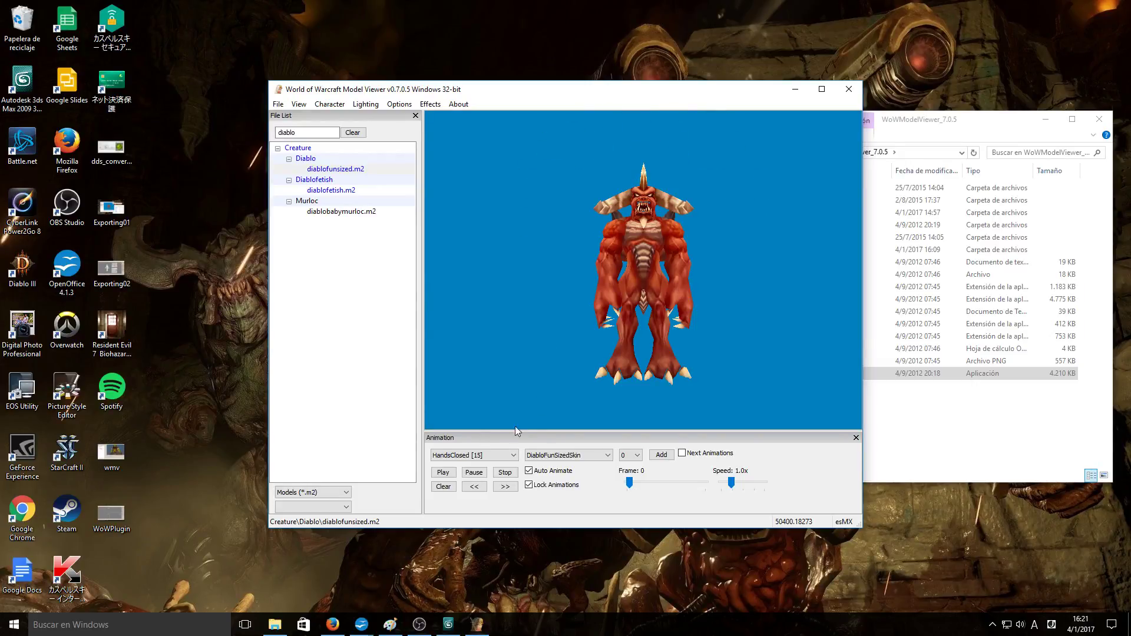
{"action": "key", "text": "Down"}
{"action": "key", "text": "Down"}
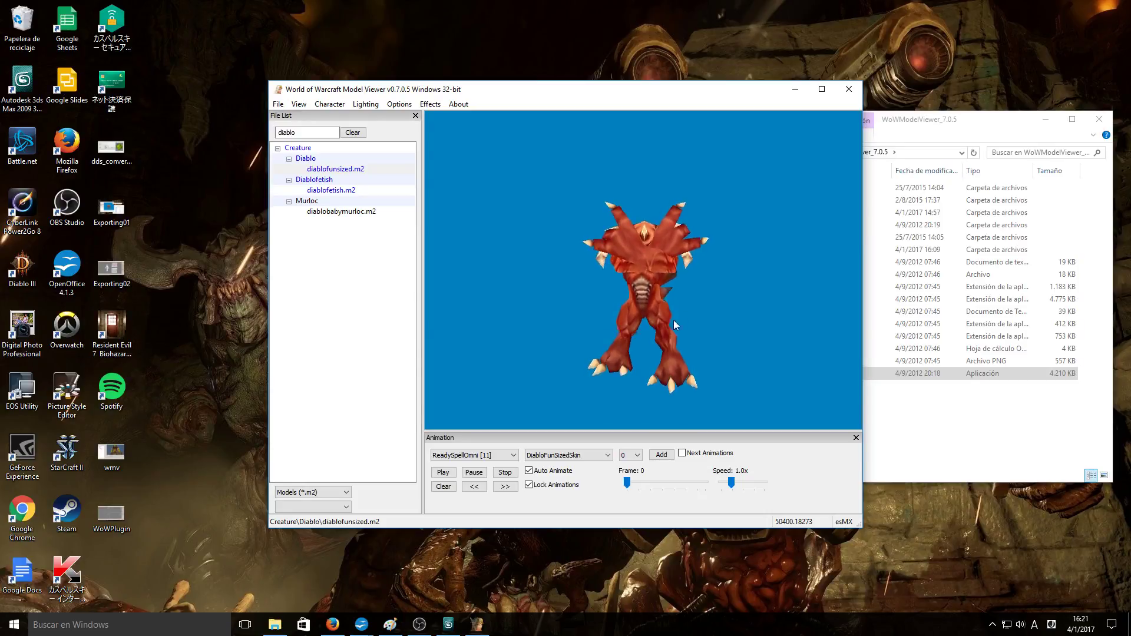
{"action": "left_click_drag", "start_coordinate": [673, 319], "coordinate": [703, 323]}
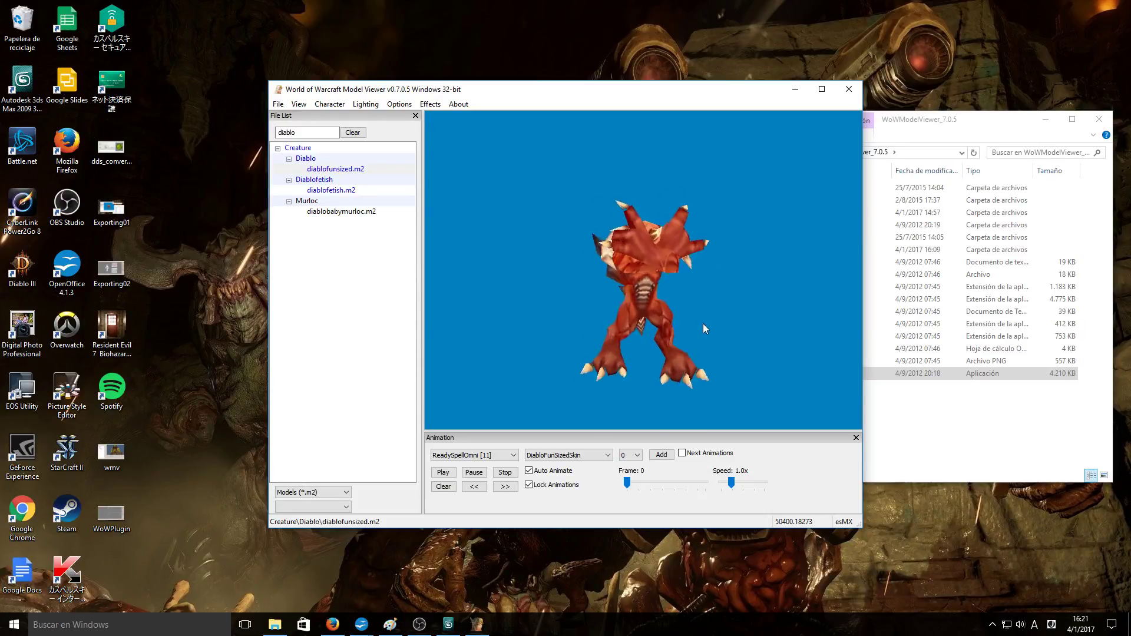
- Preview Diablo's movement and idle animations: Run [1], Walk [0] and Stand [3]
{"action": "left_click", "coordinate": [485, 456]}
{"action": "left_click", "coordinate": [476, 550]}
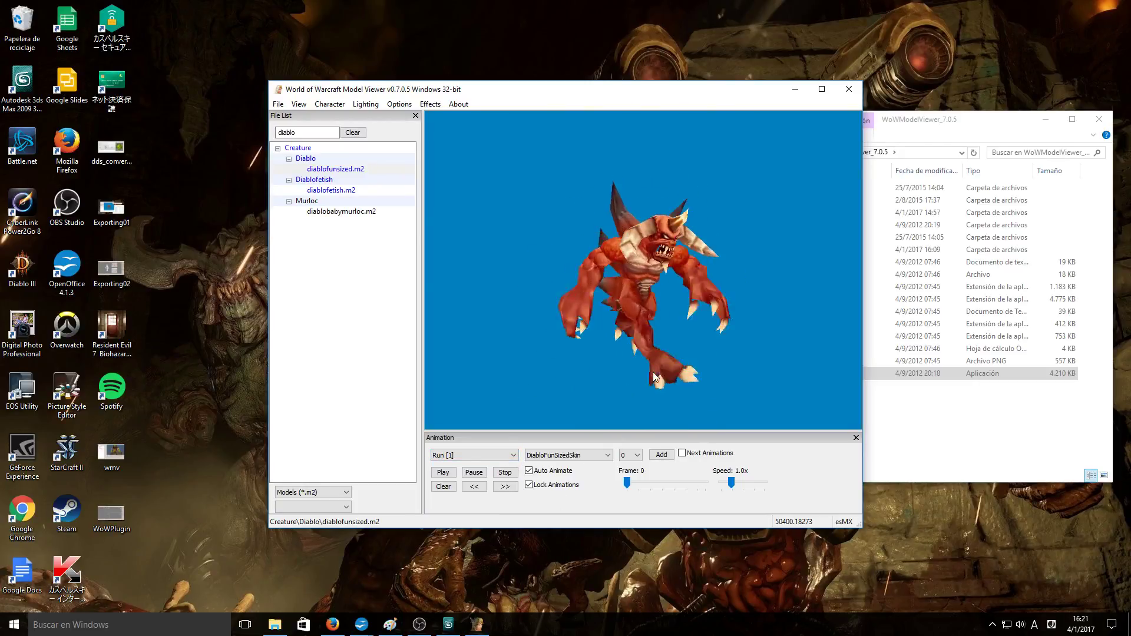
{"action": "left_click", "coordinate": [499, 455]}
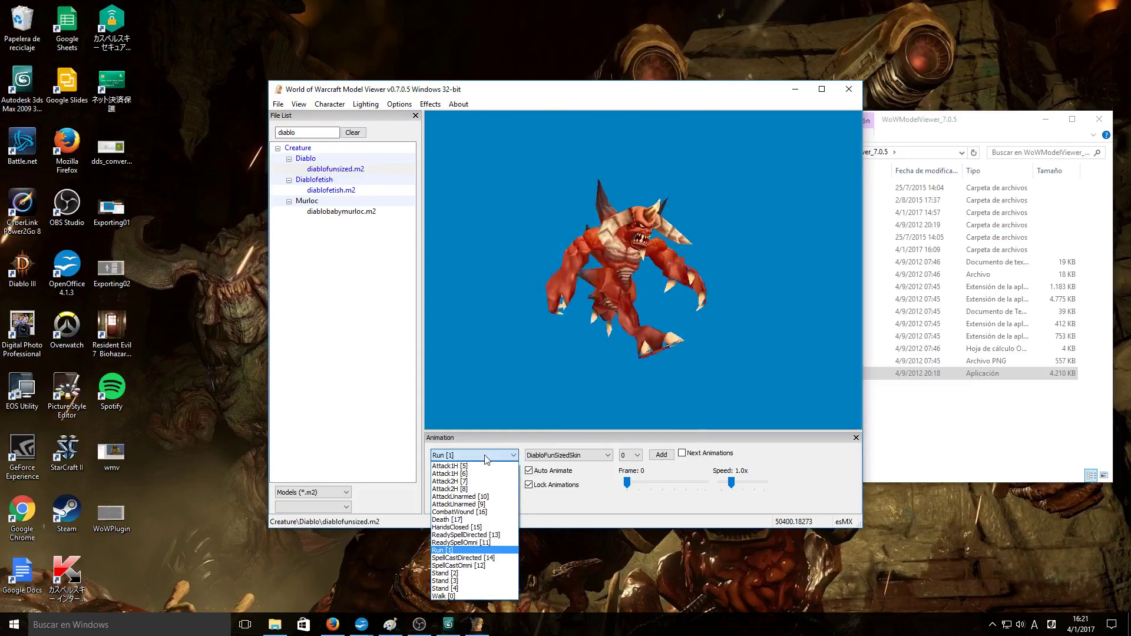
{"action": "left_click", "coordinate": [465, 598]}
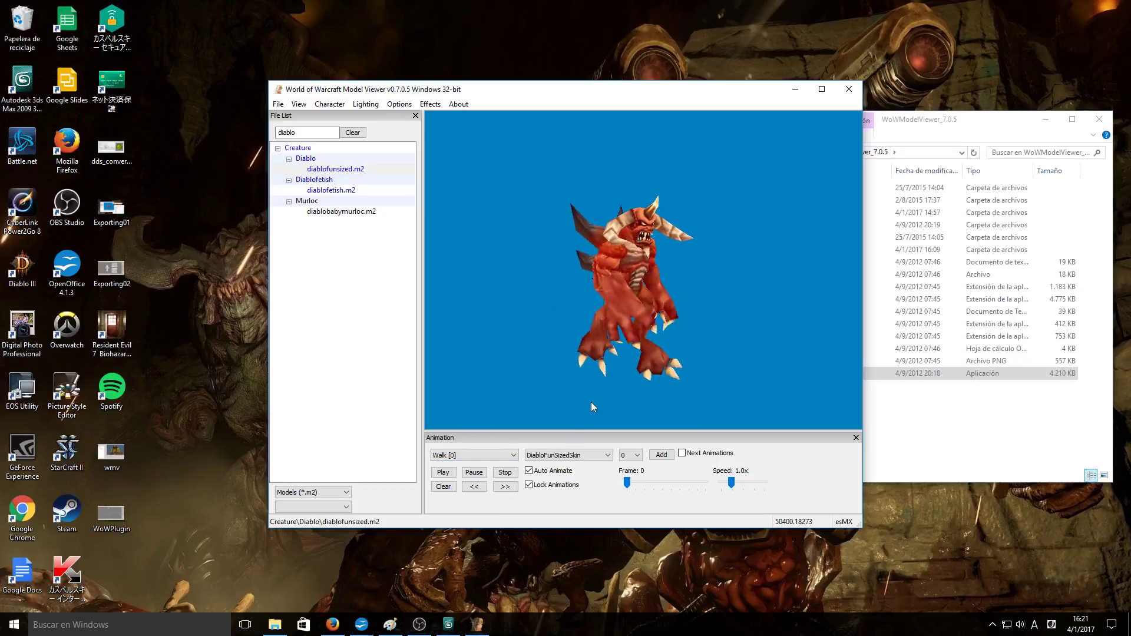
{"action": "left_click", "coordinate": [494, 455]}
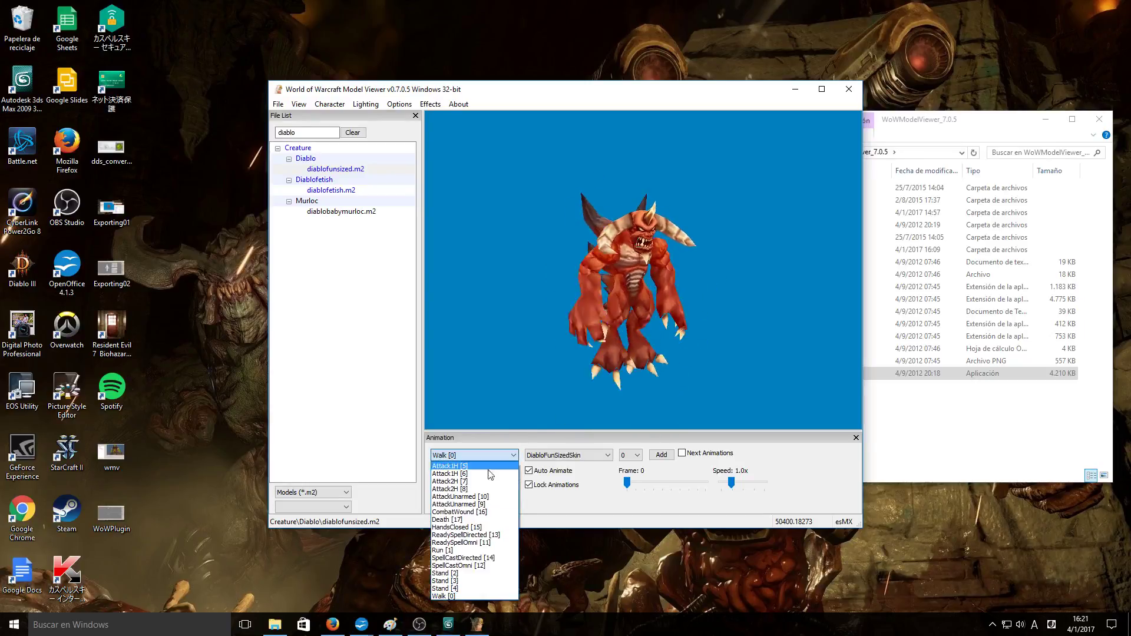
{"action": "left_click", "coordinate": [459, 588]}
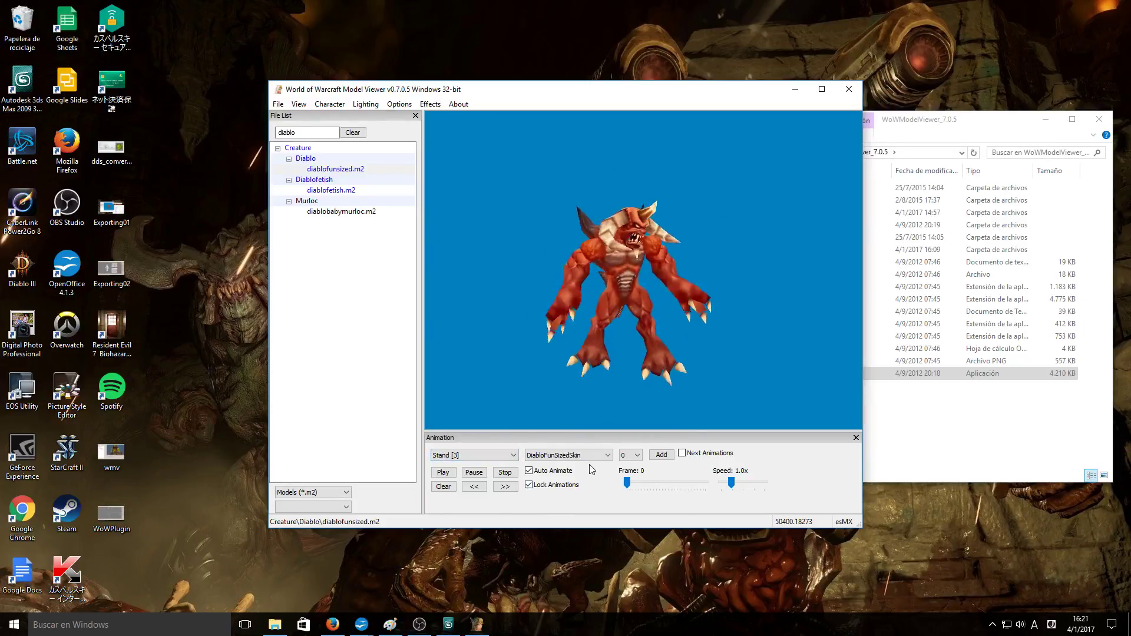
{"action": "key", "text": "Up"}
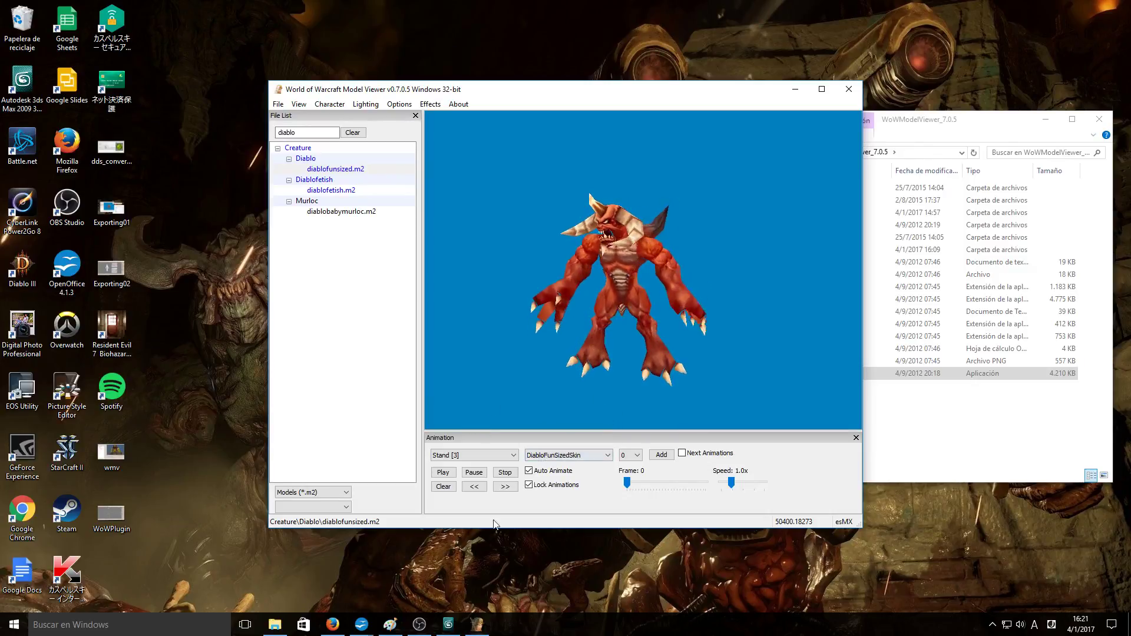
- Switch back to 3ds Max to display the WoW M2 Import/Export utility, and bring up the OBS window
{"action": "left_click", "coordinate": [449, 624]}
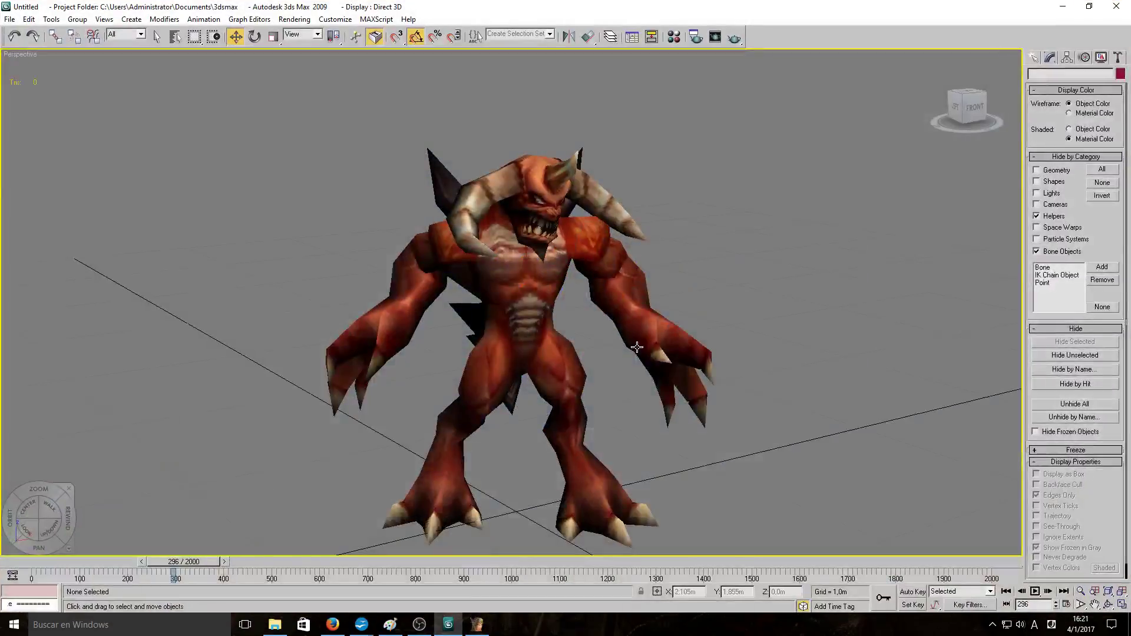
{"action": "mouse_move", "coordinate": [640, 351]}
{"action": "middle_mouse_down", "text": "alt"}
{"action": "mouse_move", "coordinate": [654, 351]}
{"action": "mouse_move", "coordinate": [635, 351]}
{"action": "middle_mouse_up", "text": "alt"}
{"action": "scroll", "coordinate": [635, 351], "scroll_direction": "down", "scroll_amount": 2}
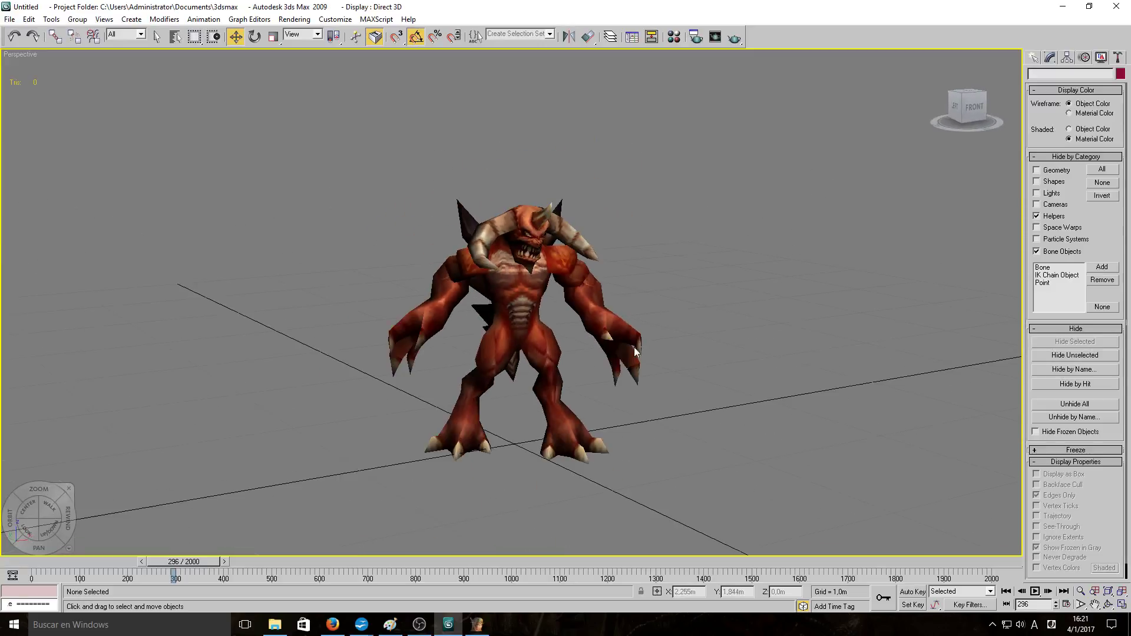
{"action": "left_click", "coordinate": [1123, 61]}
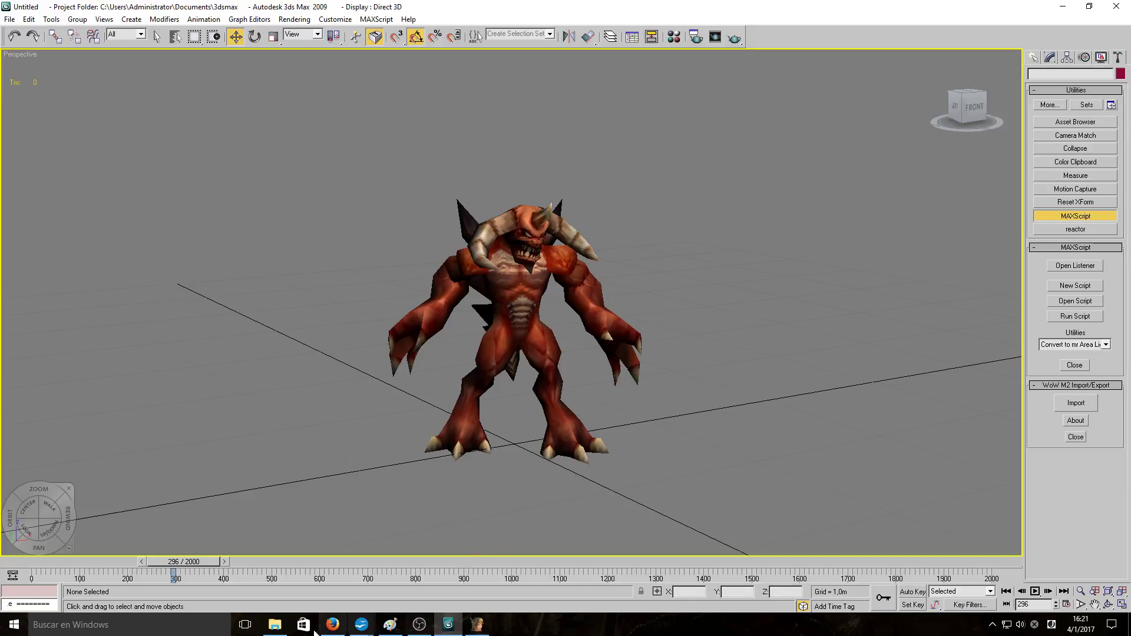
{"action": "left_click", "coordinate": [414, 630]}
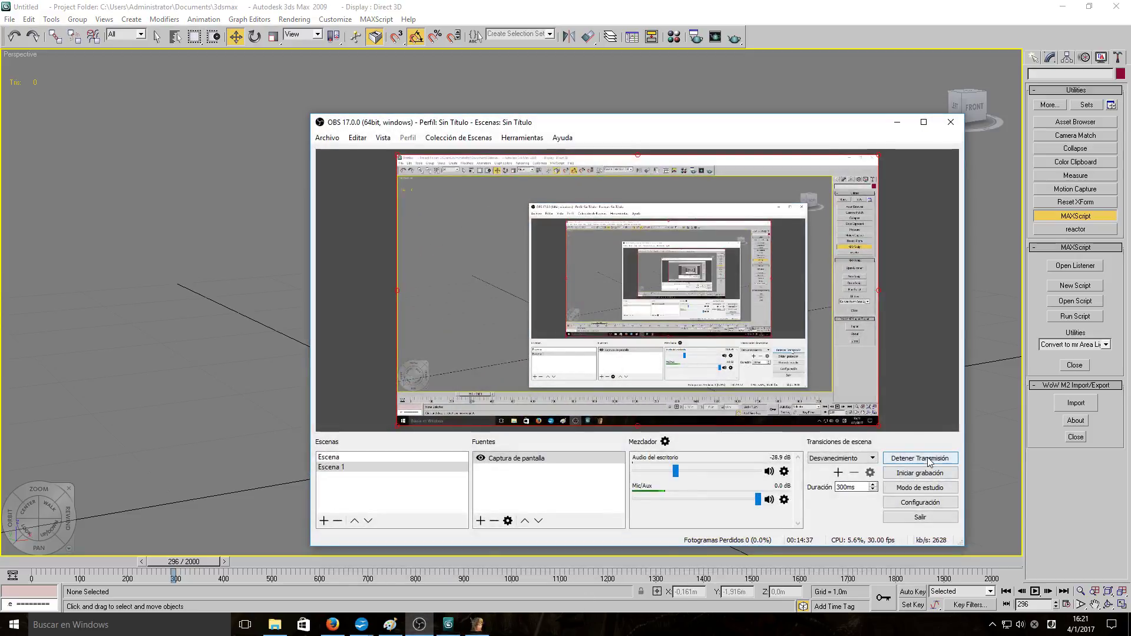